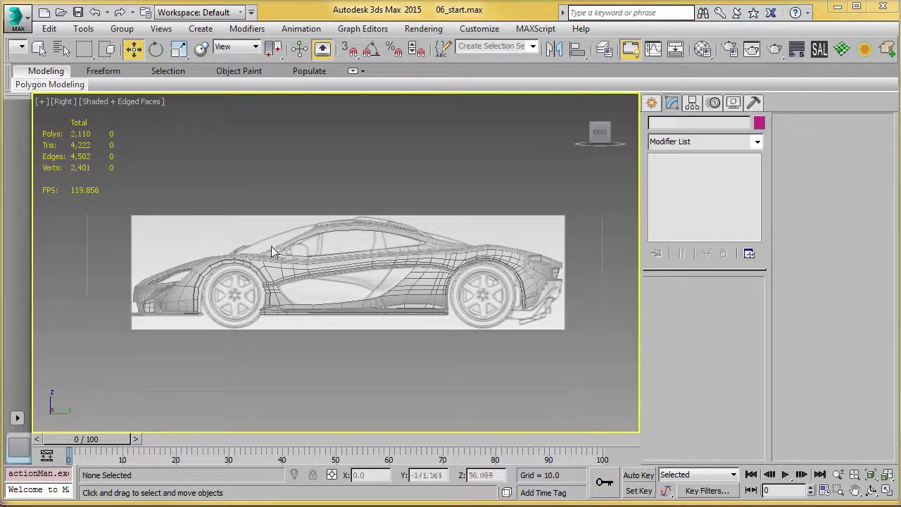
- Examine the half car body against the side and top blueprints, focusing on the open windshield area
{"action": "scroll", "coordinate": [318, 263], "scroll_direction": "up", "scroll_amount": 4}
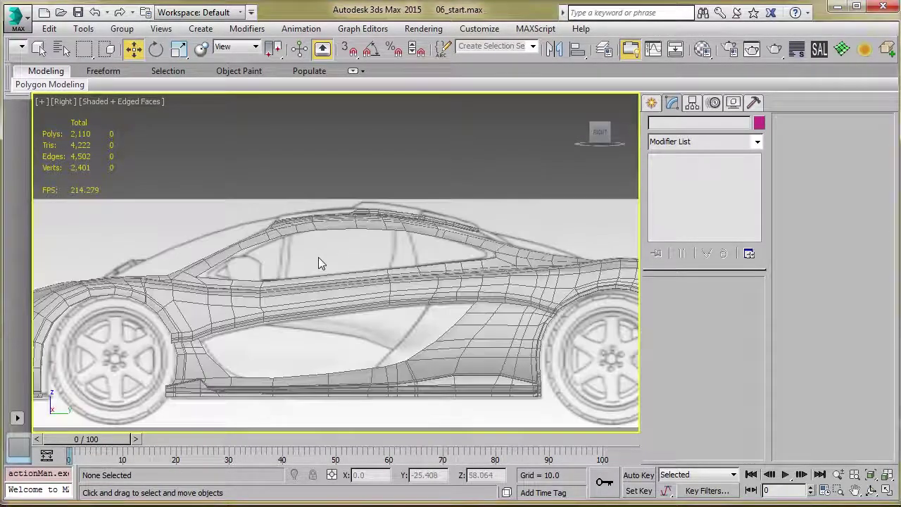
{"action": "scroll", "coordinate": [318, 263], "scroll_direction": "down", "scroll_amount": 5}
{"action": "scroll", "coordinate": [341, 250], "scroll_direction": "up", "scroll_amount": 5}
{"action": "scroll", "coordinate": [301, 243], "scroll_direction": "down", "scroll_amount": 2}
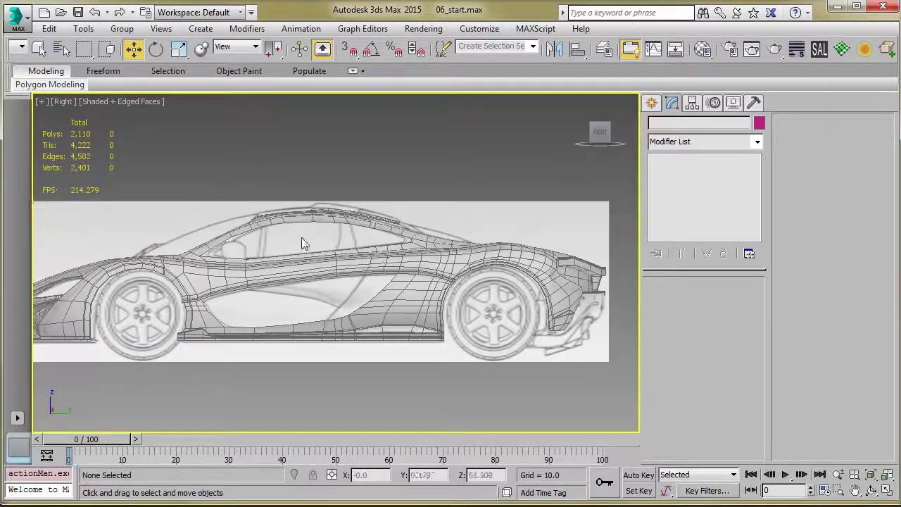
{"action": "middle_click_drag", "start_coordinate": [318, 252], "coordinate": [335, 263], "text": "alt"}
{"action": "left_click", "coordinate": [359, 222]}
{"action": "scroll", "coordinate": [335, 263], "scroll_direction": "up", "scroll_amount": 5}
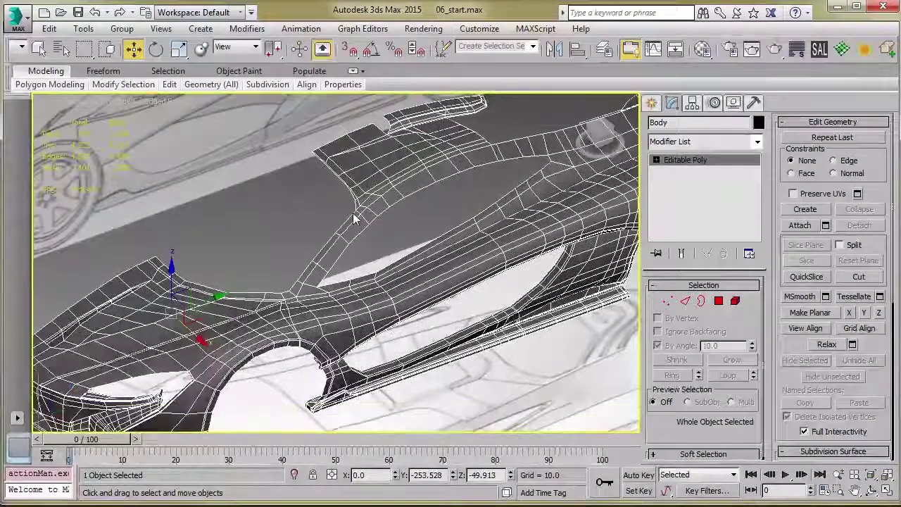
{"action": "key", "text": "t"}
{"action": "key", "text": "z"}
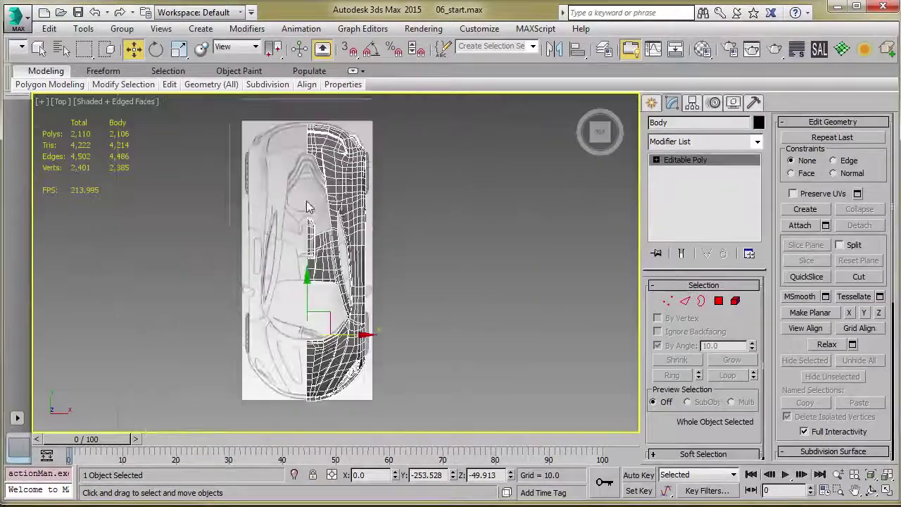
{"action": "middle_click_drag", "start_coordinate": [278, 269], "coordinate": [283, 257]}
{"action": "scroll", "coordinate": [283, 256], "scroll_direction": "up", "scroll_amount": 5}
{"action": "left_click", "coordinate": [303, 270]}
{"action": "scroll", "coordinate": [304, 275], "scroll_direction": "up", "scroll_amount": 6}
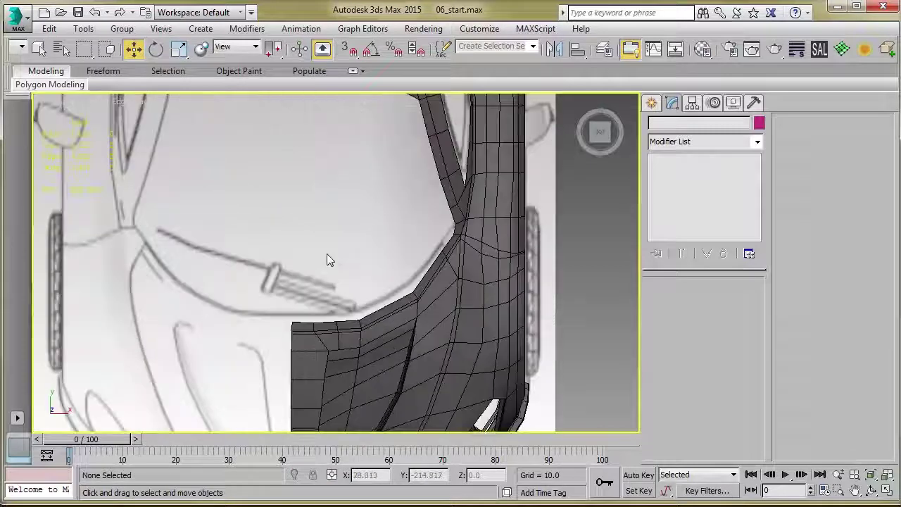
{"action": "scroll", "coordinate": [350, 282], "scroll_direction": "down", "scroll_amount": 5}
{"action": "scroll", "coordinate": [333, 297], "scroll_direction": "up", "scroll_amount": 1}
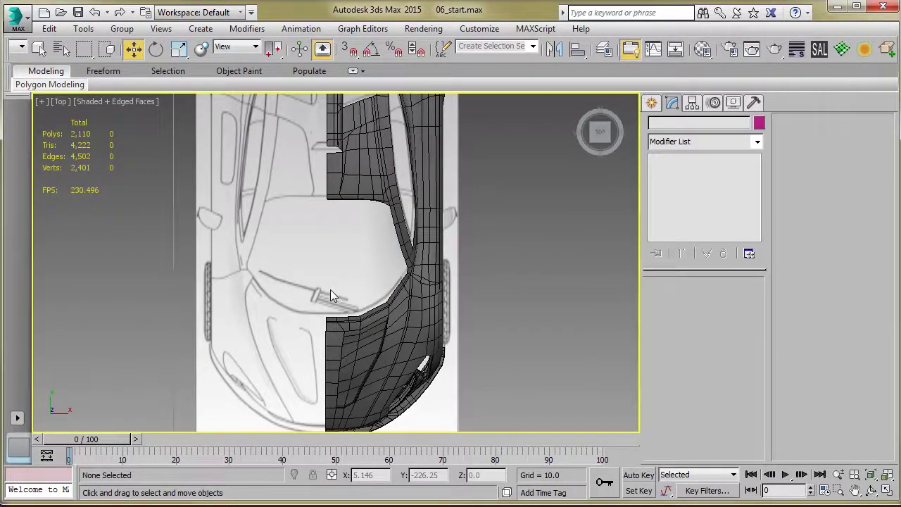
{"action": "left_click", "coordinate": [373, 201]}
{"action": "left_click", "coordinate": [320, 264]}
{"action": "left_click", "coordinate": [373, 207]}
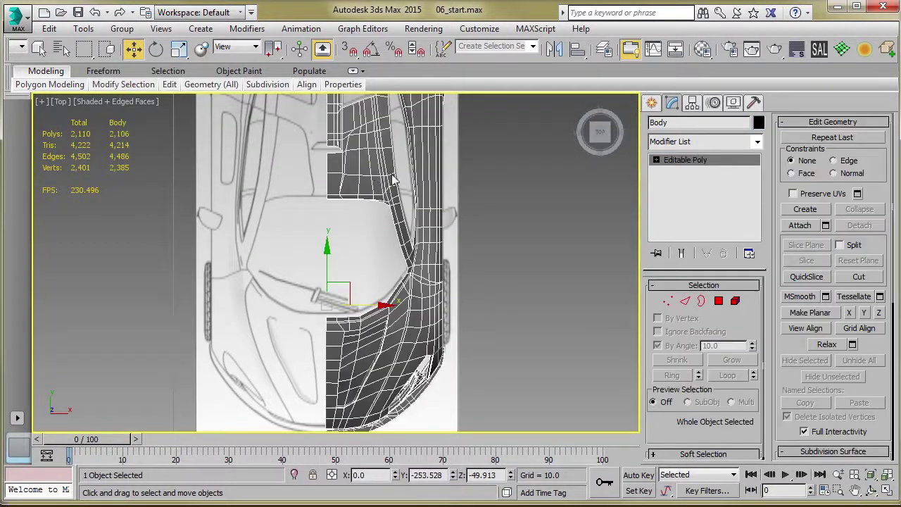
- Create a plane primitive over the windshield opening in the top view
{"action": "left_click", "coordinate": [653, 104]}
{"action": "left_click", "coordinate": [656, 126]}
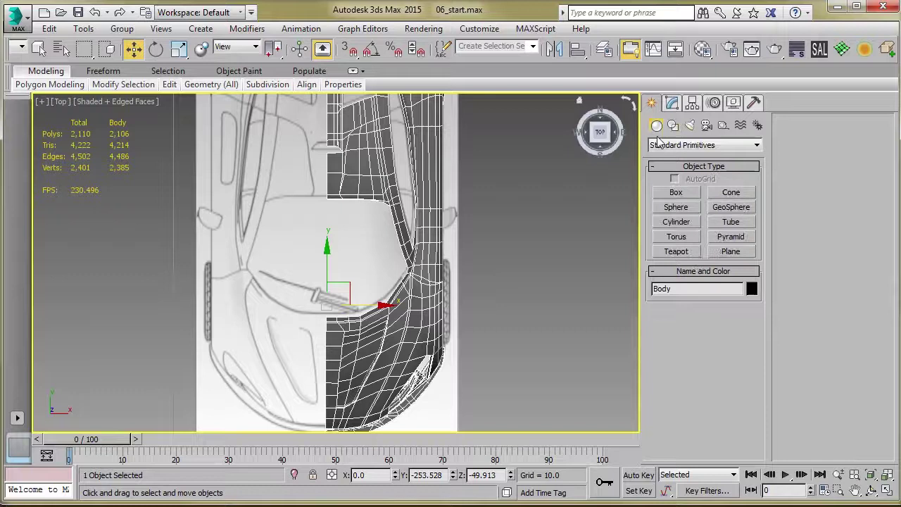
{"action": "left_click", "coordinate": [731, 252]}
{"action": "left_click_drag", "start_coordinate": [334, 278], "coordinate": [349, 221]}
{"action": "key", "text": "w"}
{"action": "middle_click_drag", "start_coordinate": [349, 222], "coordinate": [257, 182]}
{"action": "scroll", "coordinate": [310, 250], "scroll_direction": "up", "scroll_amount": 4}
{"action": "middle_click_drag", "start_coordinate": [358, 261], "coordinate": [286, 247]}
{"action": "scroll", "coordinate": [273, 260], "scroll_direction": "down", "scroll_amount": 2}
- Add an Edit Poly modifier to the car body and attach the windshield plane to it
{"action": "left_click", "coordinate": [399, 310]}
{"action": "left_click", "coordinate": [672, 104]}
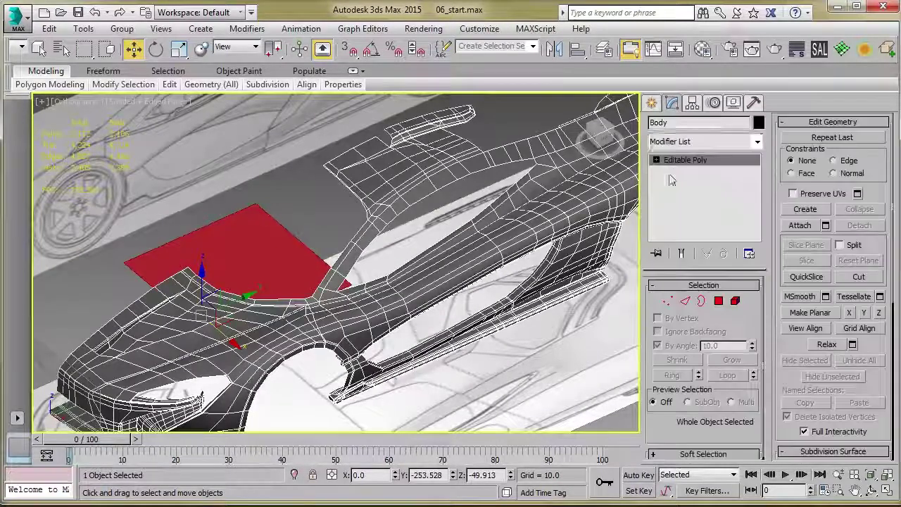
{"action": "left_click", "coordinate": [844, 52]}
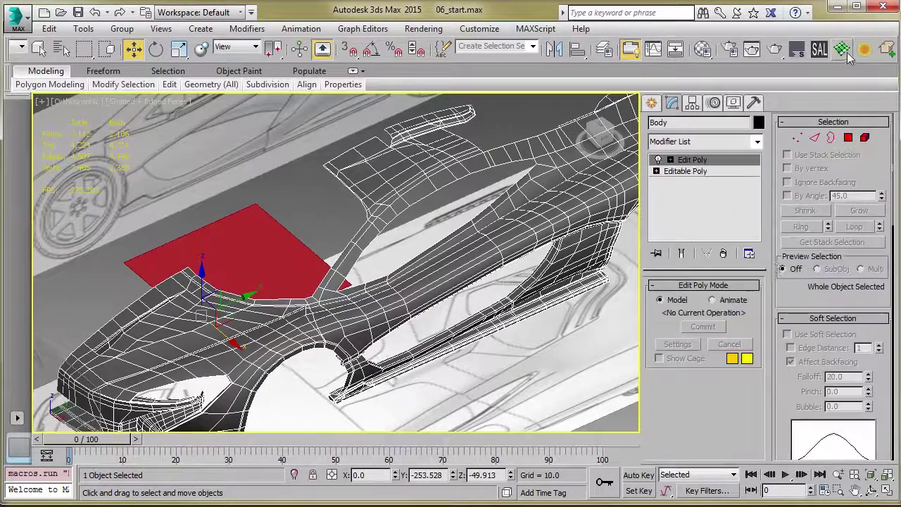
{"action": "scroll", "coordinate": [363, 235], "scroll_direction": "up", "scroll_amount": 4}
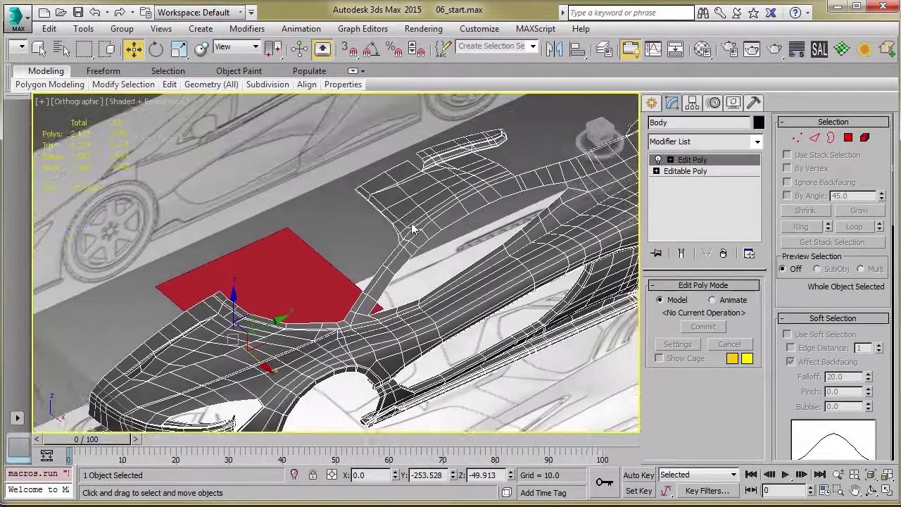
{"action": "key", "text": "z"}
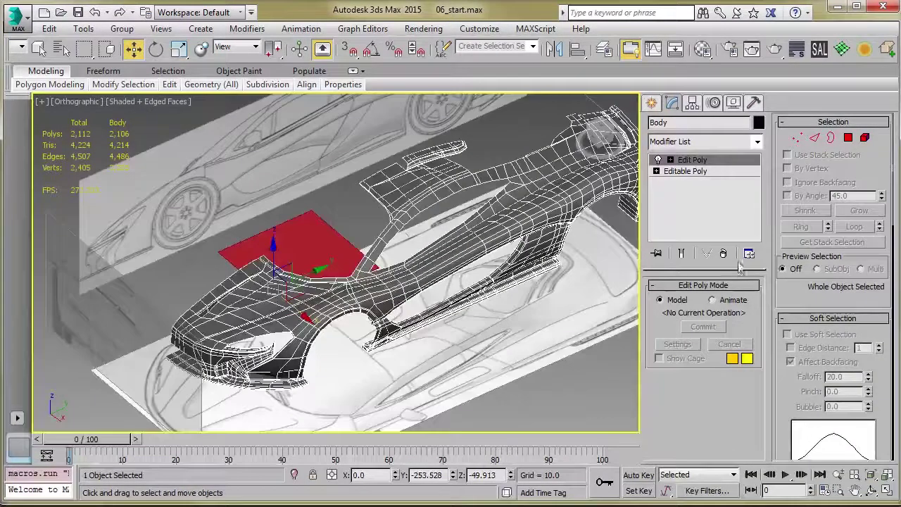
{"action": "scroll", "coordinate": [799, 317], "scroll_direction": "down", "scroll_amount": 10}
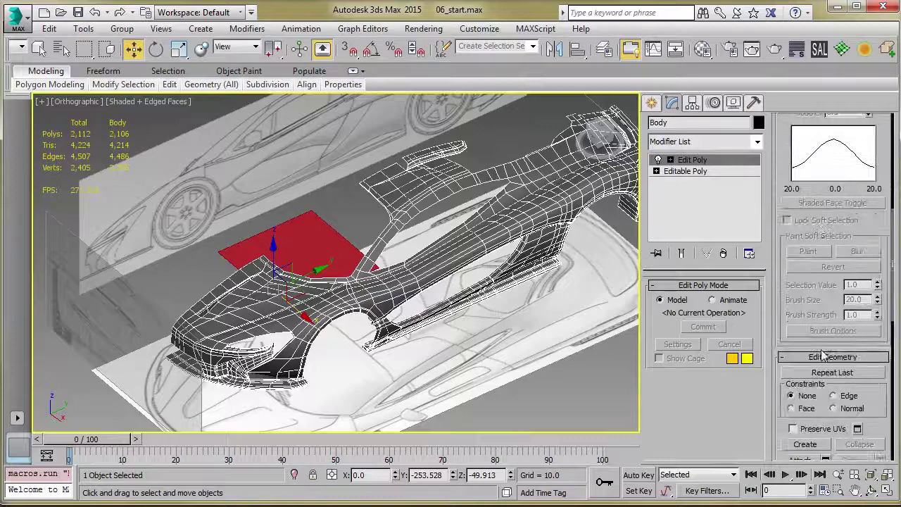
{"action": "left_click", "coordinate": [800, 313]}
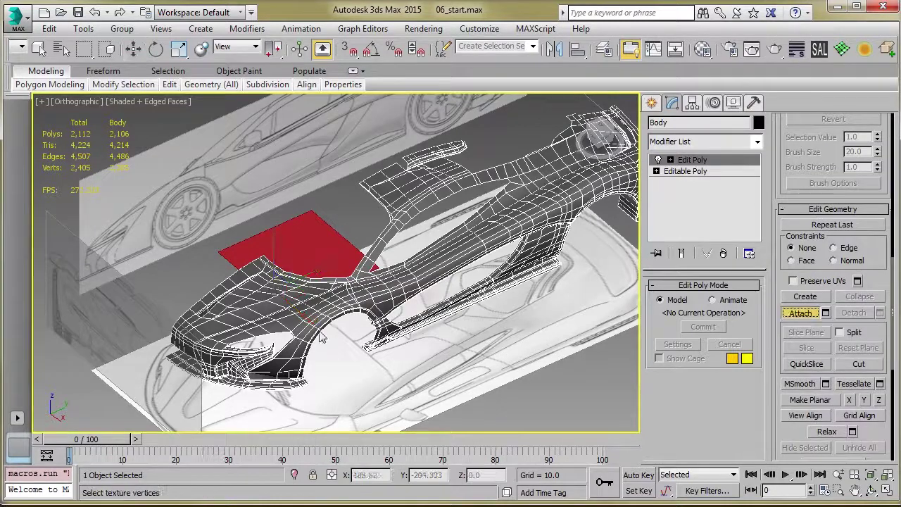
{"action": "left_click", "coordinate": [293, 252]}
{"action": "scroll", "coordinate": [294, 252], "scroll_direction": "down", "scroll_amount": 3}
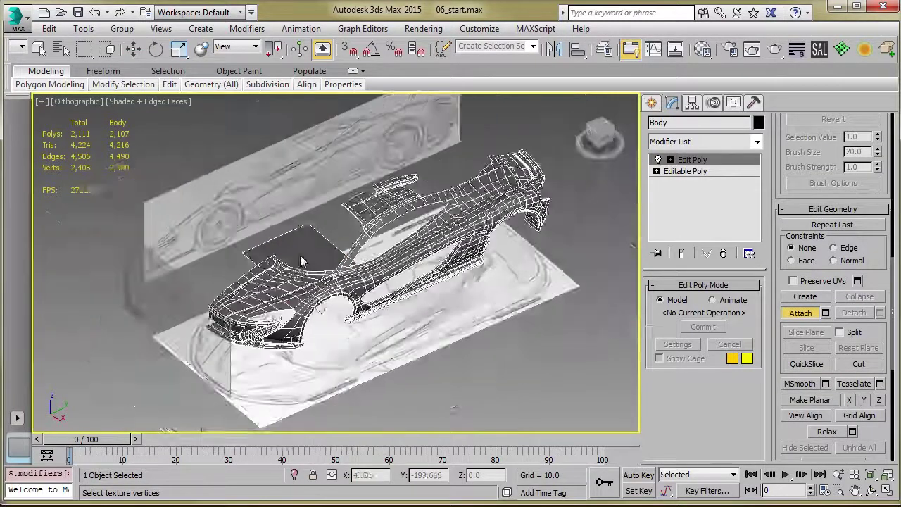
- With 3D vertex snapping enabled, move the plane's rear inner corner vertex onto the roof's front edge at the centre line
{"action": "scroll", "coordinate": [300, 255], "scroll_direction": "up", "scroll_amount": 6}
{"action": "key", "text": "1"}
{"action": "left_click", "coordinate": [313, 197]}
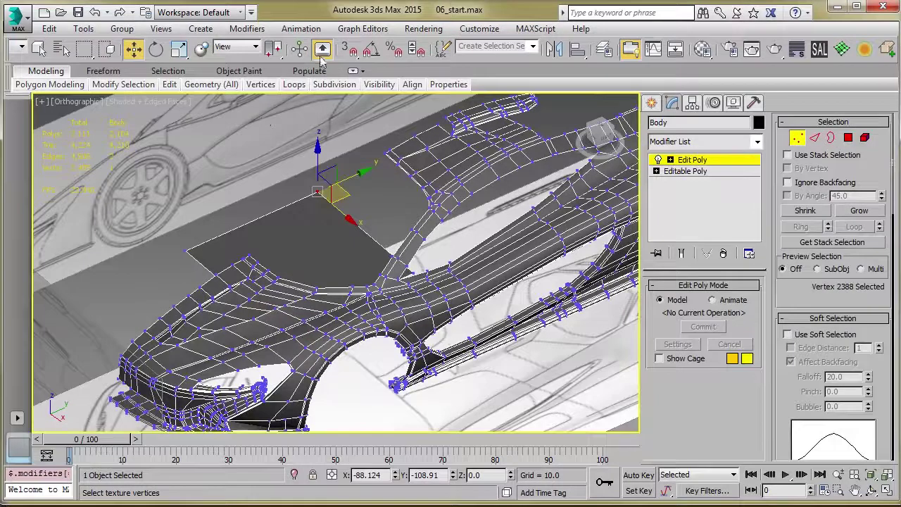
{"action": "left_click", "coordinate": [345, 47]}
{"action": "middle_click_drag", "start_coordinate": [328, 217], "coordinate": [375, 310], "text": "alt"}
{"action": "scroll", "coordinate": [375, 311], "scroll_direction": "up", "scroll_amount": 2}
{"action": "key", "text": "s"}
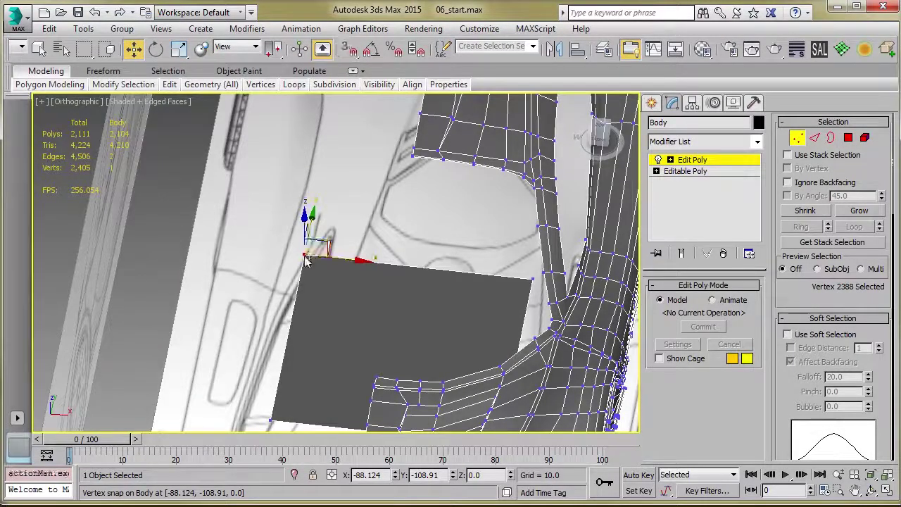
{"action": "key", "text": "s"}
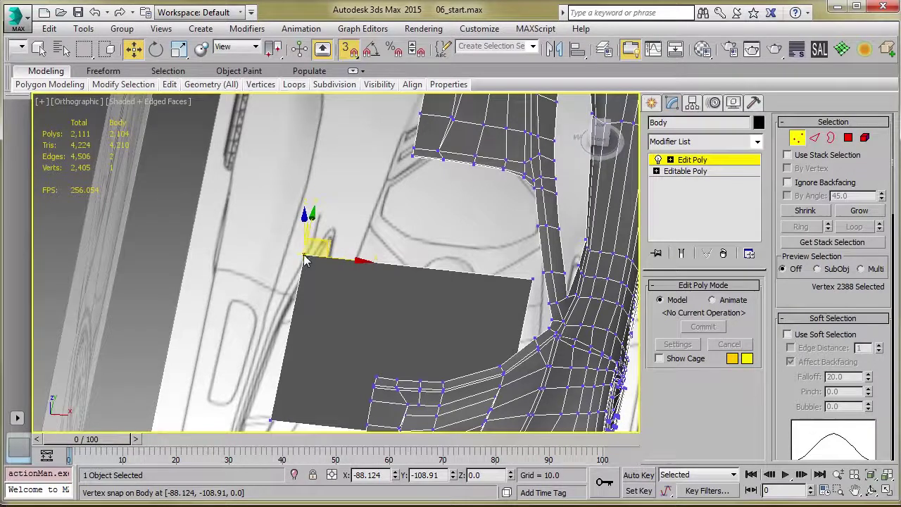
{"action": "left_click_drag", "start_coordinate": [305, 256], "coordinate": [416, 159]}
{"action": "middle_click_drag", "start_coordinate": [419, 241], "coordinate": [410, 262], "text": "alt"}
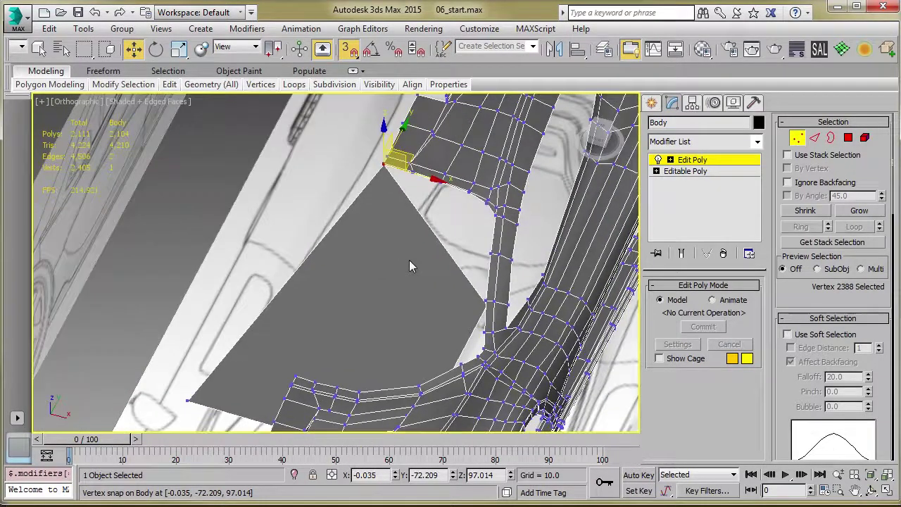
- Snap the plane's rear outer corner vertex onto the corner where the roof meets the windshield pillar
{"action": "scroll", "coordinate": [409, 260], "scroll_direction": "up", "scroll_amount": 3}
{"action": "middle_click_drag", "start_coordinate": [525, 350], "coordinate": [552, 354], "text": "alt"}
{"action": "left_click_drag", "start_coordinate": [562, 343], "coordinate": [569, 161]}
{"action": "scroll", "coordinate": [498, 197], "scroll_direction": "down", "scroll_amount": 4}
- Snap the plane's two front corner vertices onto the hood's rear edge, one at the centre line and one near the side
{"action": "middle_click_drag", "start_coordinate": [398, 277], "coordinate": [427, 326], "text": "alt"}
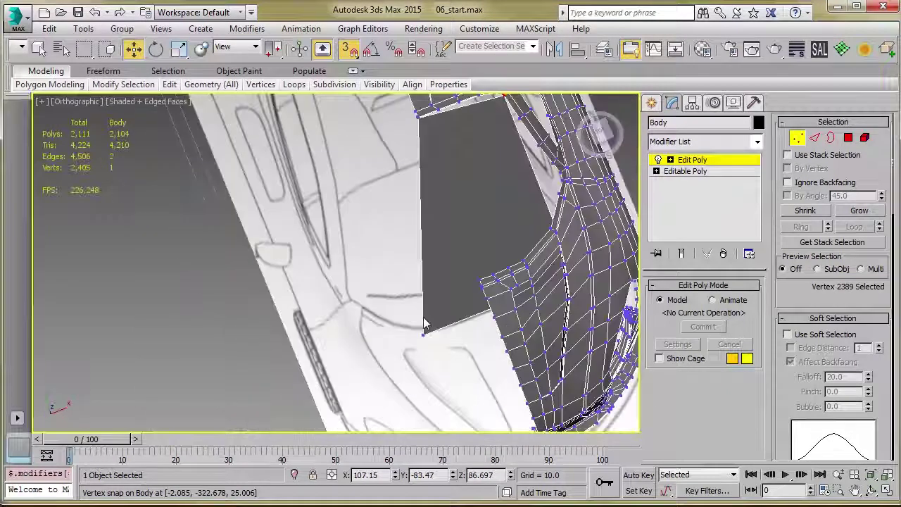
{"action": "left_click_drag", "start_coordinate": [423, 336], "coordinate": [476, 281]}
{"action": "middle_click_drag", "start_coordinate": [476, 284], "coordinate": [444, 255], "text": "alt"}
{"action": "key", "text": "F3"}
{"action": "scroll", "coordinate": [444, 255], "scroll_direction": "up", "scroll_amount": 3}
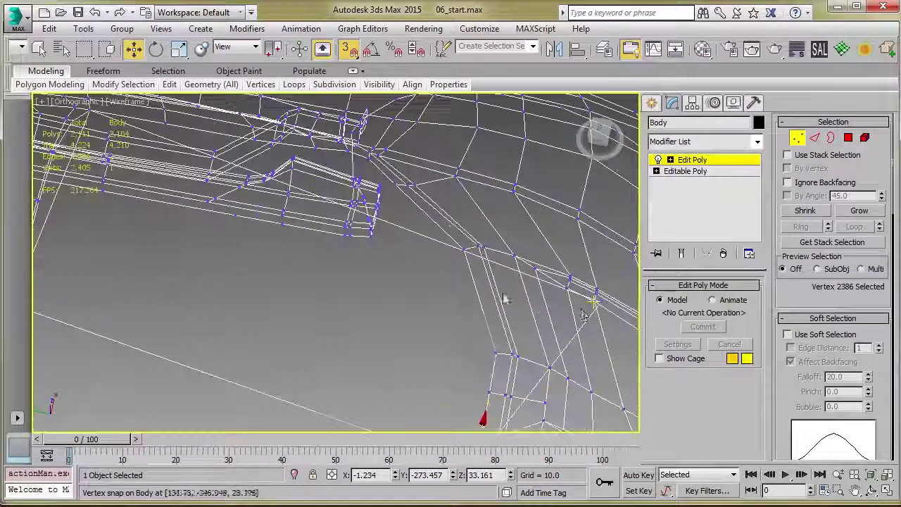
{"action": "mouse_move", "coordinate": [600, 303]}
{"action": "left_mouse_down"}
{"action": "mouse_move", "coordinate": [449, 247]}
{"action": "mouse_move", "coordinate": [467, 250]}
{"action": "left_mouse_up"}
{"action": "key", "text": "F3"}
{"action": "scroll", "coordinate": [466, 249], "scroll_direction": "down", "scroll_amount": 4}
{"action": "mouse_move", "coordinate": [443, 305]}
{"action": "middle_mouse_down", "text": "alt"}
{"action": "mouse_move", "coordinate": [269, 252]}
{"action": "mouse_move", "coordinate": [322, 229]}
{"action": "mouse_move", "coordinate": [295, 241]}
{"action": "mouse_move", "coordinate": [299, 227]}
{"action": "mouse_move", "coordinate": [318, 245]}
{"action": "mouse_move", "coordinate": [366, 261]}
{"action": "middle_mouse_up", "text": "alt"}
{"action": "scroll", "coordinate": [292, 236], "scroll_direction": "up", "scroll_amount": 4}
{"action": "scroll", "coordinate": [322, 245], "scroll_direction": "down", "scroll_amount": 4}
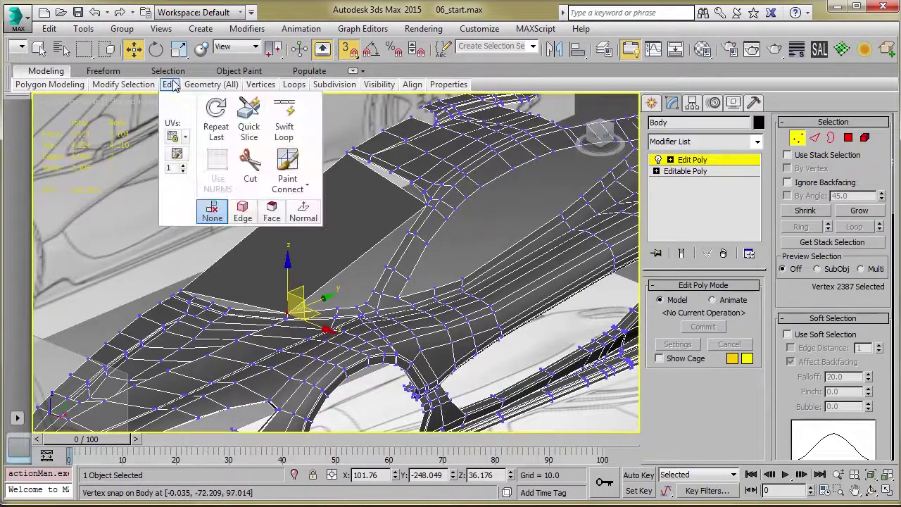
- Add a crosswise edge loop to the windshield near the roof with Swift Loop
{"action": "mouse_move", "coordinate": [170, 84]}
{"action": "left_click", "coordinate": [284, 120]}
{"action": "middle_click_drag", "start_coordinate": [392, 231], "coordinate": [452, 289]}
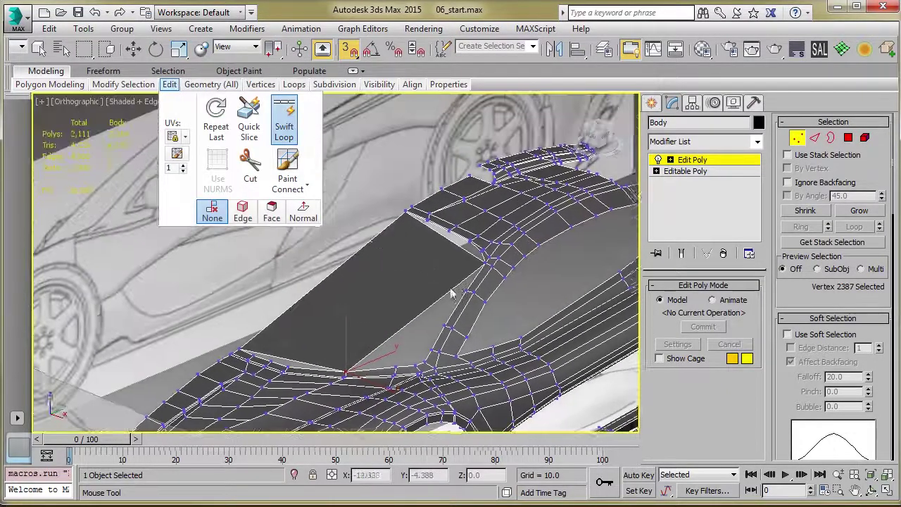
{"action": "left_click", "coordinate": [460, 282]}
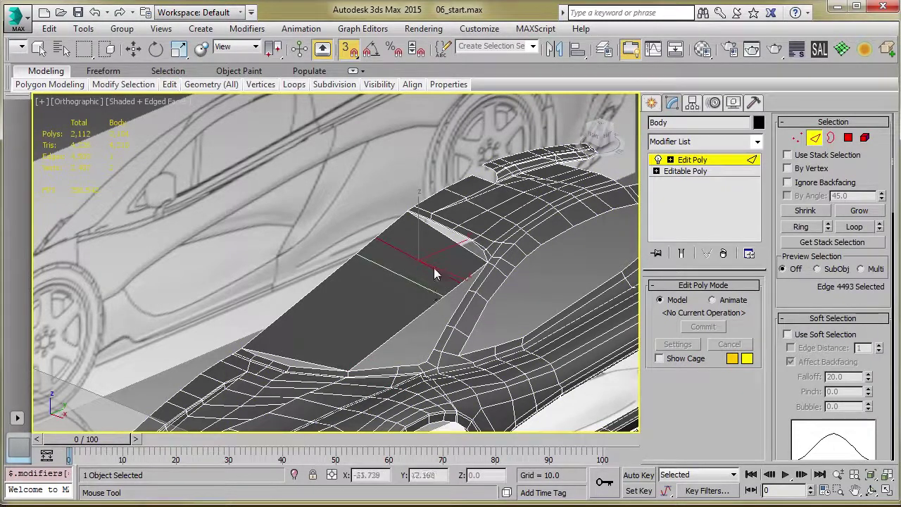
{"action": "key", "text": "ctrl+z"}
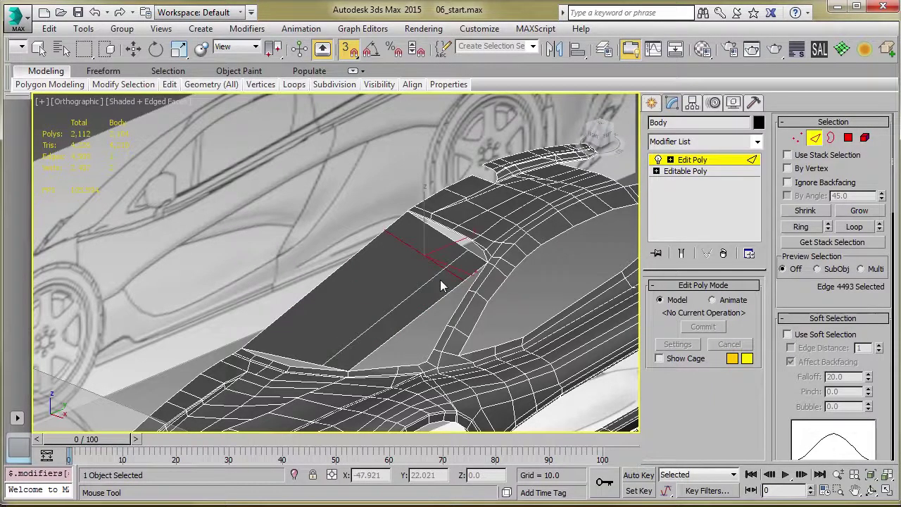
{"action": "middle_click_drag", "start_coordinate": [423, 299], "coordinate": [393, 291], "text": "alt"}
- Snap the outer vertex of the crosswise loop onto the inner edge vertex of the windshield pillar
{"action": "key", "text": "w"}
{"action": "scroll", "coordinate": [416, 288], "scroll_direction": "up", "scroll_amount": 4}
{"action": "key", "text": "1"}
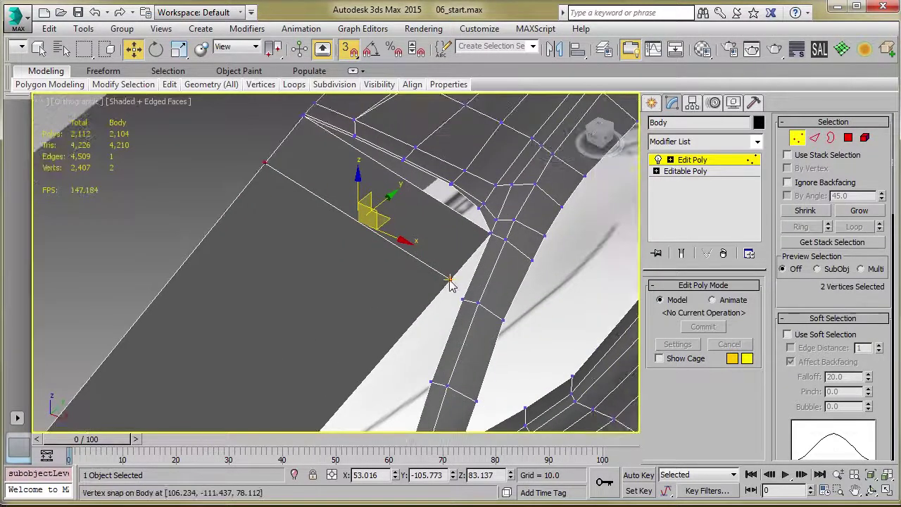
{"action": "left_click", "coordinate": [449, 280]}
{"action": "left_click_drag", "start_coordinate": [450, 280], "coordinate": [463, 299]}
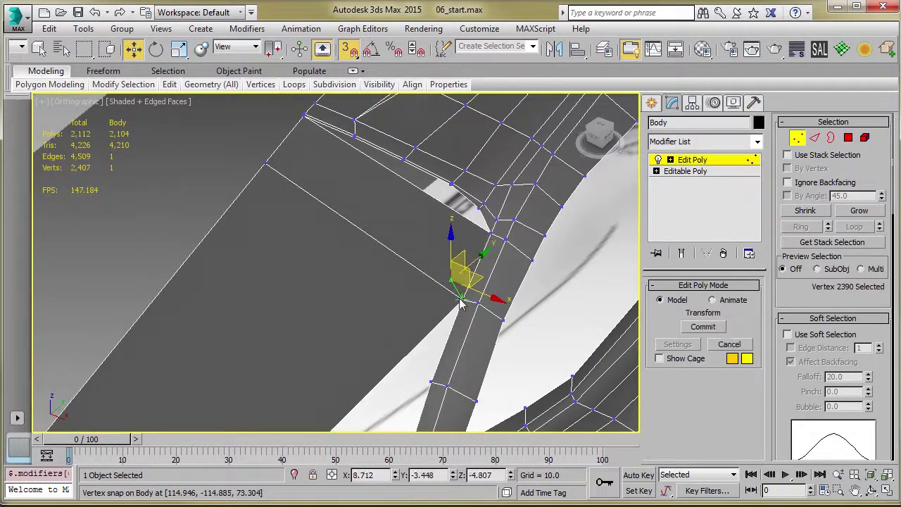
{"action": "scroll", "coordinate": [396, 272], "scroll_direction": "down", "scroll_amount": 4}
{"action": "middle_click_drag", "start_coordinate": [396, 272], "coordinate": [404, 255], "text": "alt"}
{"action": "scroll", "coordinate": [389, 247], "scroll_direction": "up", "scroll_amount": 2}
- Add a lengthwise edge loop to the windshield's outer part with Swift Loop
{"action": "mouse_move", "coordinate": [171, 87]}
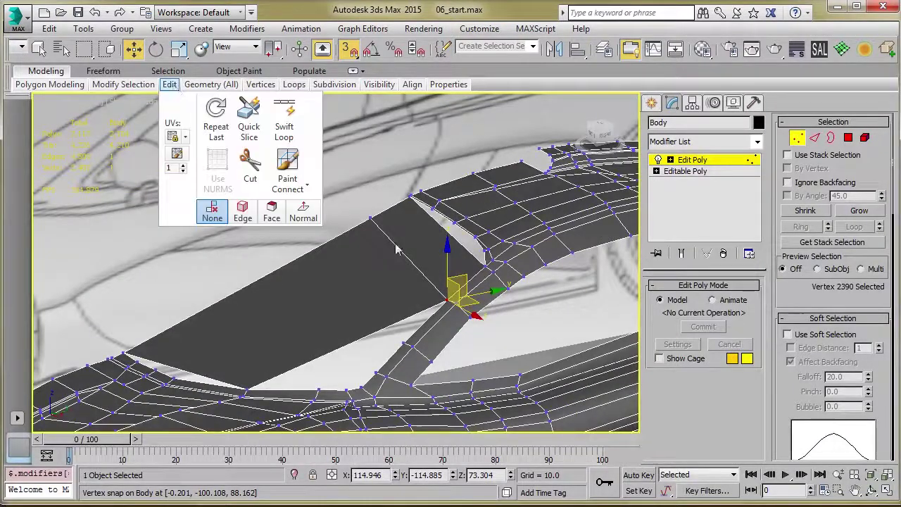
{"action": "left_click", "coordinate": [284, 116]}
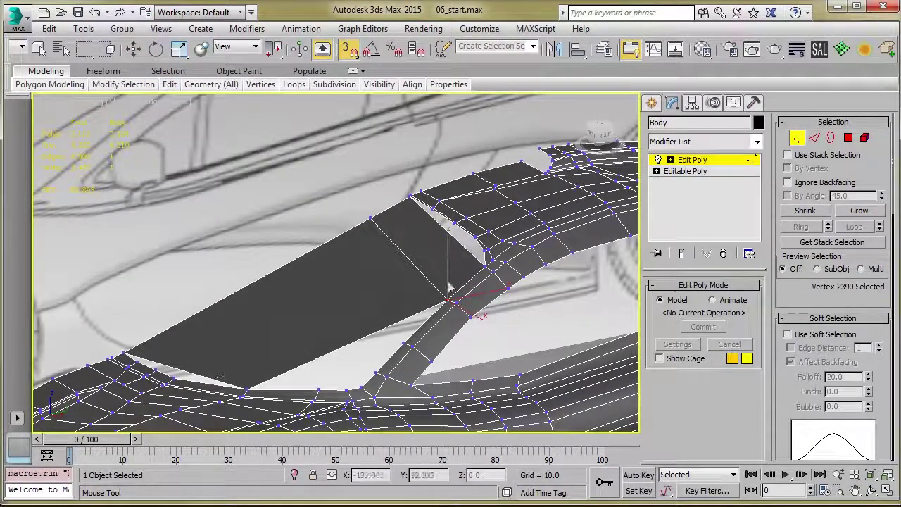
{"action": "middle_click_drag", "start_coordinate": [450, 287], "coordinate": [427, 268], "text": "alt"}
{"action": "left_click", "coordinate": [448, 245]}
- Snap the rear vertex of the lengthwise loop onto the matching vertex of the roof's front edge
{"action": "key", "text": "1"}
{"action": "scroll", "coordinate": [465, 227], "scroll_direction": "up", "scroll_amount": 3}
{"action": "middle_click_drag", "start_coordinate": [464, 227], "coordinate": [468, 251]}
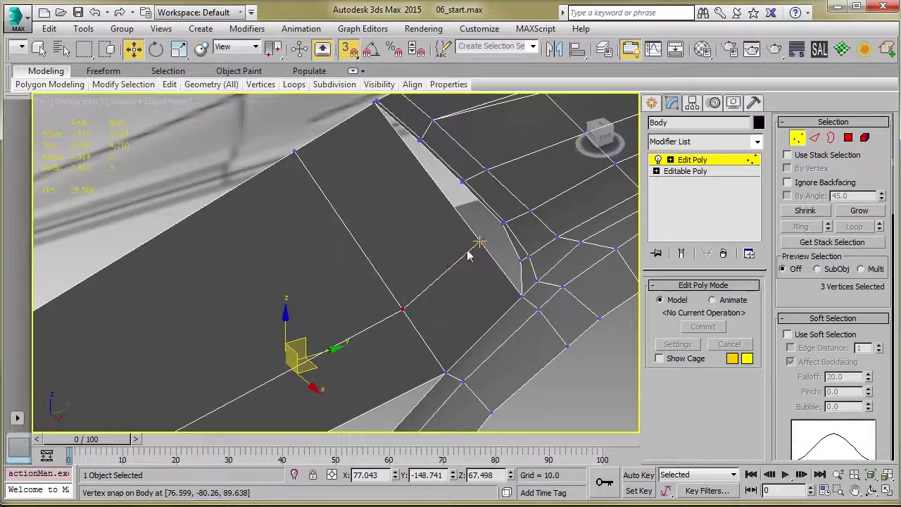
{"action": "left_click", "coordinate": [481, 242]}
{"action": "left_click", "coordinate": [480, 242]}
{"action": "left_click_drag", "start_coordinate": [480, 242], "coordinate": [502, 225]}
{"action": "scroll", "coordinate": [485, 273], "scroll_direction": "down", "scroll_amount": 3}
{"action": "middle_click_drag", "start_coordinate": [485, 274], "coordinate": [455, 245], "text": "alt"}
{"action": "scroll", "coordinate": [404, 280], "scroll_direction": "down", "scroll_amount": 3}
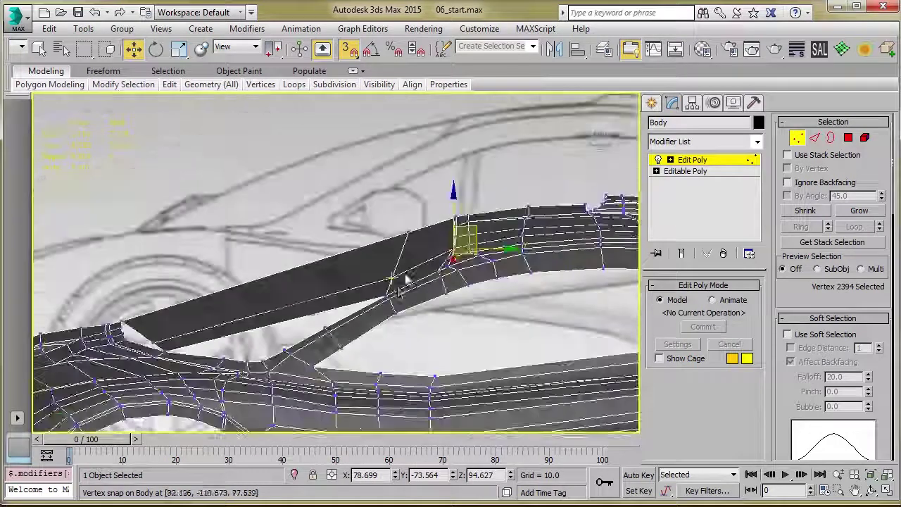
- With snapping off, raise the windshield's inner loop-crossing vertex to about Z 80.7 and Y -111.3
{"action": "mouse_move", "coordinate": [404, 279]}
{"action": "middle_mouse_down", "text": "alt"}
{"action": "mouse_move", "coordinate": [414, 279]}
{"action": "mouse_move", "coordinate": [398, 275]}
{"action": "middle_mouse_up", "text": "alt"}
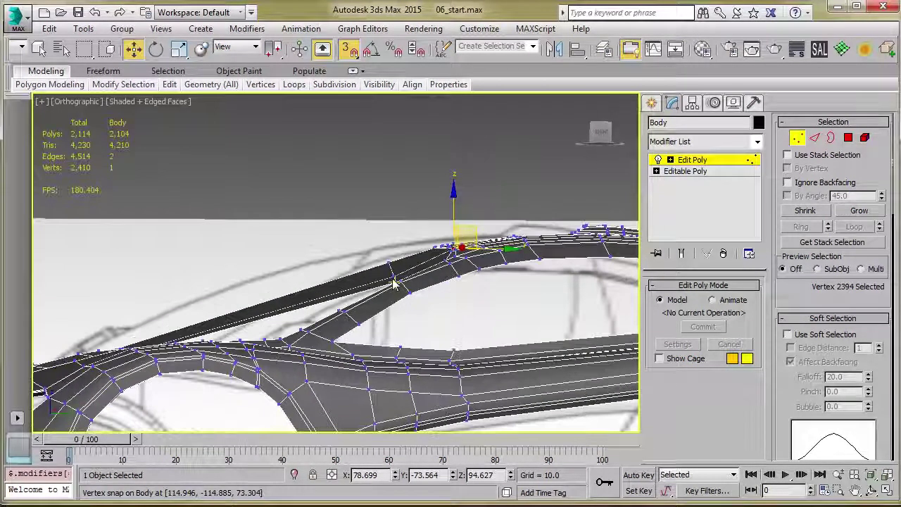
{"action": "left_click", "coordinate": [395, 279]}
{"action": "middle_click_drag", "start_coordinate": [393, 307], "coordinate": [398, 289], "text": "alt"}
{"action": "key", "text": "s"}
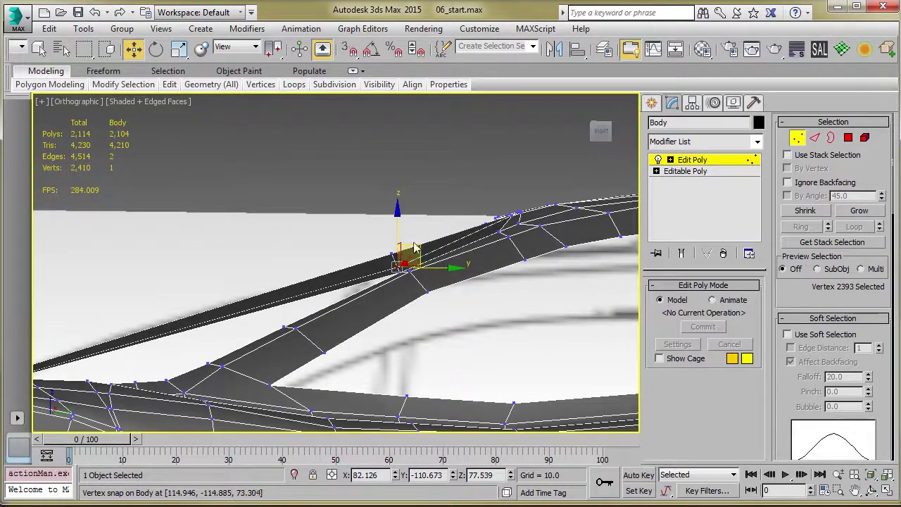
{"action": "left_click_drag", "start_coordinate": [416, 248], "coordinate": [414, 236]}
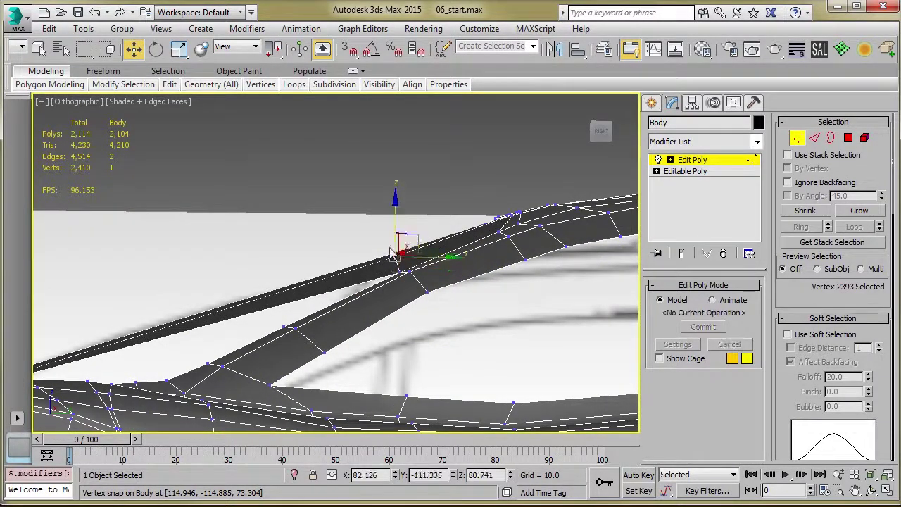
{"action": "middle_click_drag", "start_coordinate": [414, 243], "coordinate": [509, 278], "text": "alt"}
- Select the windshield's polygons between the hood and the roof and delete them from the Body
{"action": "scroll", "coordinate": [509, 277], "scroll_direction": "down", "scroll_amount": 3}
{"action": "middle_click_drag", "start_coordinate": [440, 282], "coordinate": [304, 271], "text": "alt"}
{"action": "middle_click_drag", "start_coordinate": [346, 245], "coordinate": [314, 306], "text": "alt"}
{"action": "scroll", "coordinate": [415, 270], "scroll_direction": "up", "scroll_amount": 3}
{"action": "key", "text": "4"}
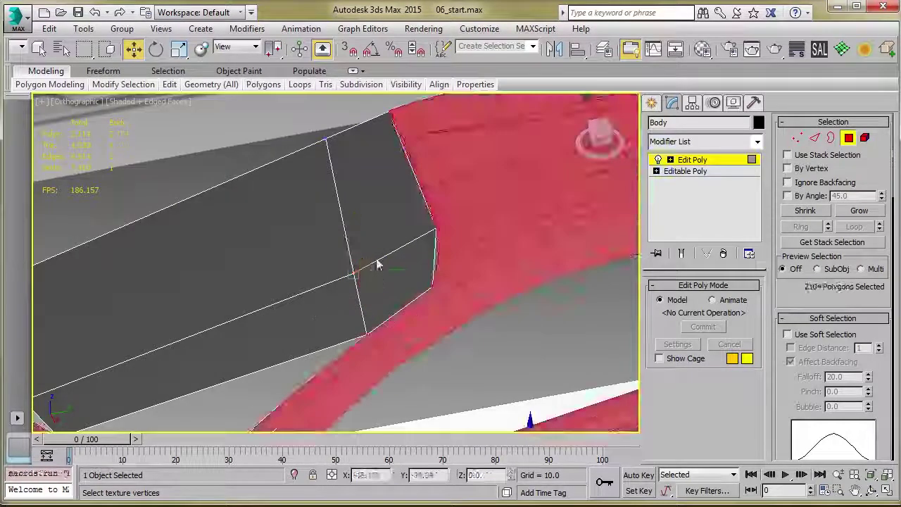
{"action": "left_click", "coordinate": [378, 252]}
{"action": "left_click", "coordinate": [319, 255]}
{"action": "left_click", "coordinate": [376, 281]}
{"action": "left_click", "coordinate": [367, 227]}
{"action": "left_click", "coordinate": [284, 283], "text": "ctrl"}
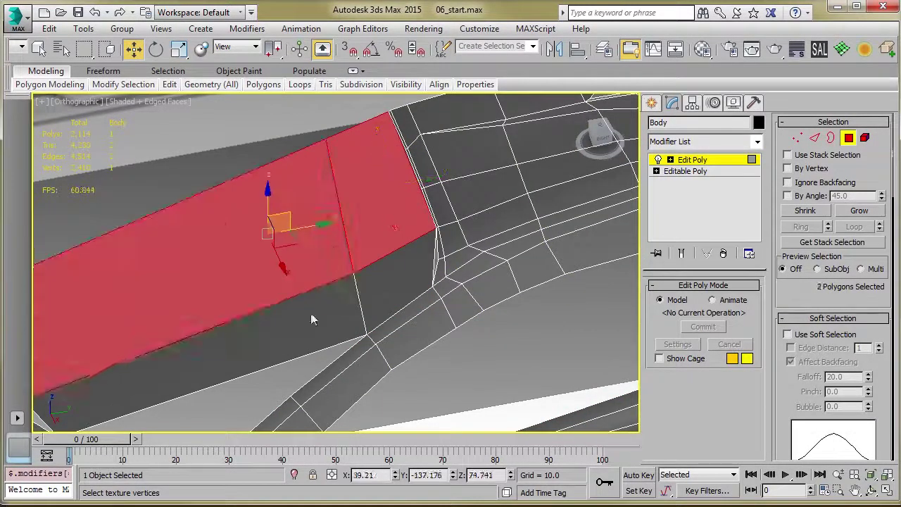
{"action": "middle_click_drag", "start_coordinate": [314, 319], "coordinate": [413, 261], "text": "alt"}
{"action": "key", "text": "Delete"}
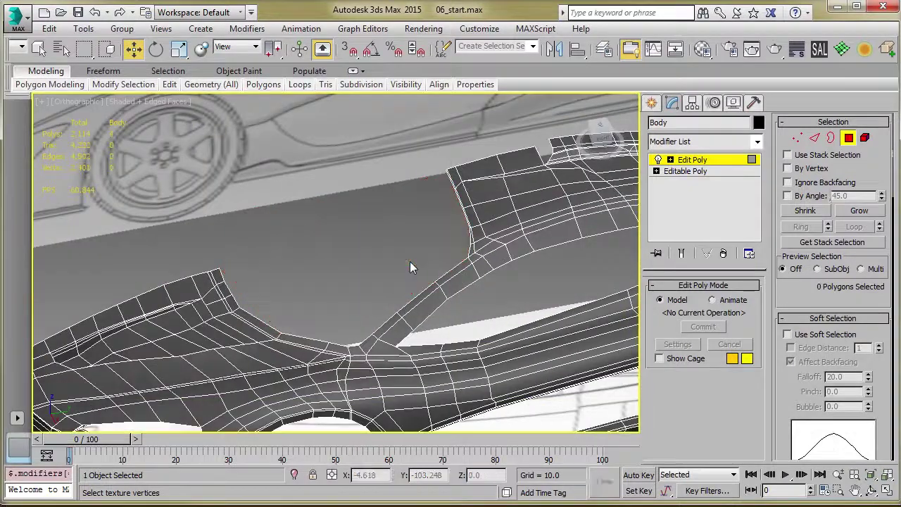
- Leave polygon editing and examine the open windshield area against the side blueprint from several angles
{"action": "middle_click_drag", "start_coordinate": [351, 265], "coordinate": [575, 196], "text": "alt"}
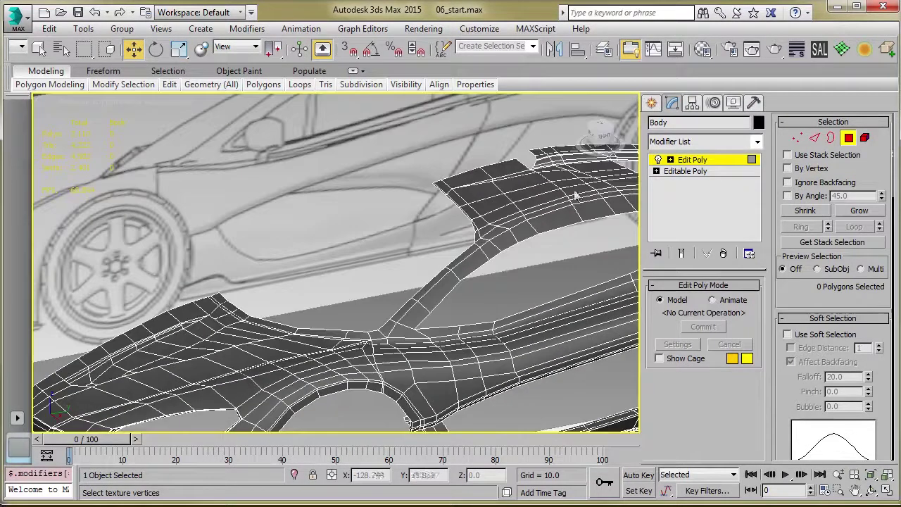
{"action": "left_click", "coordinate": [709, 164]}
{"action": "middle_click_drag", "start_coordinate": [478, 223], "coordinate": [442, 229], "text": "alt"}
{"action": "left_click", "coordinate": [281, 234]}
{"action": "middle_click_drag", "start_coordinate": [383, 266], "coordinate": [311, 248], "text": "alt"}
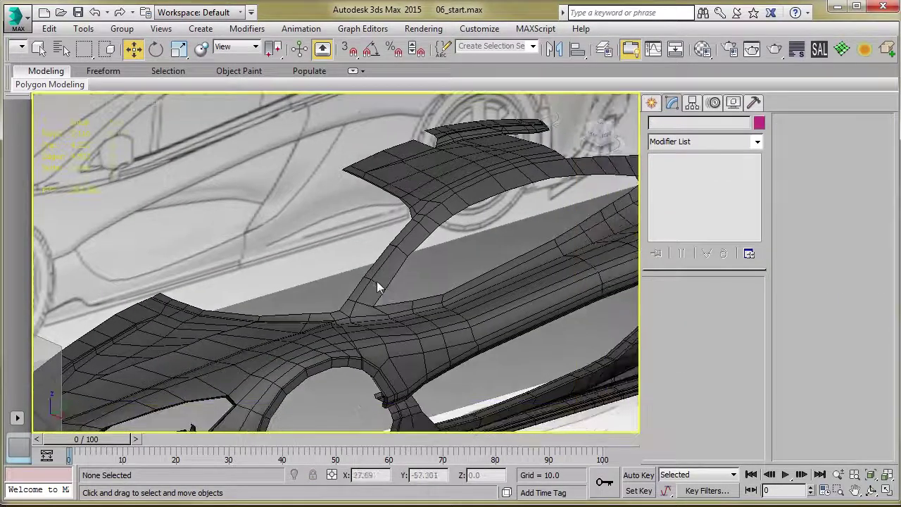
{"action": "left_click", "coordinate": [378, 286]}
{"action": "middle_click_drag", "start_coordinate": [362, 290], "coordinate": [317, 256], "text": "alt"}
{"action": "left_click", "coordinate": [278, 240]}
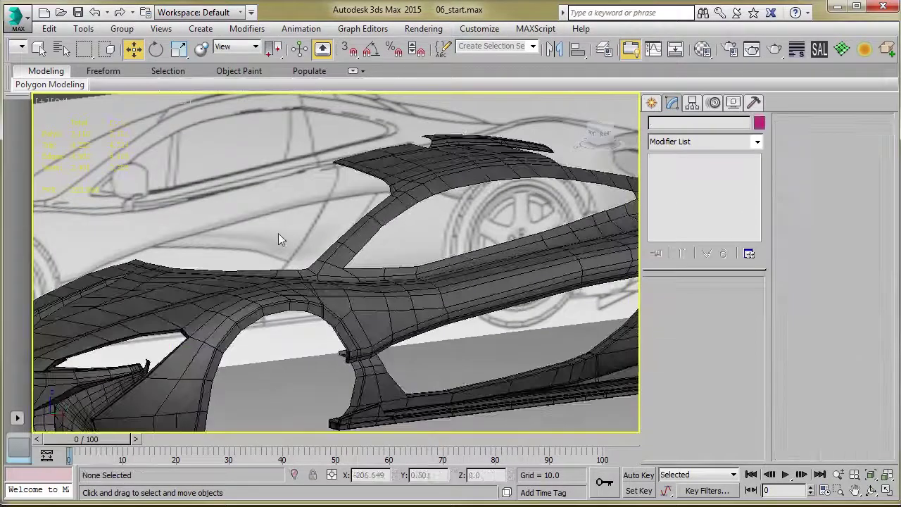
{"action": "middle_click_drag", "start_coordinate": [278, 233], "coordinate": [296, 250]}
{"action": "left_click", "coordinate": [372, 196]}
{"action": "key", "text": "r"}
{"action": "scroll", "coordinate": [303, 234], "scroll_direction": "up", "scroll_amount": 4}
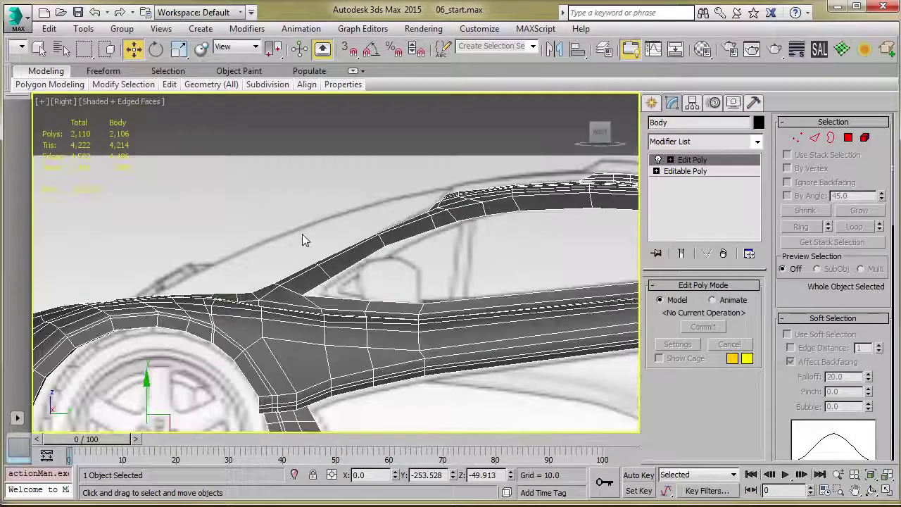
{"action": "middle_click_drag", "start_coordinate": [304, 237], "coordinate": [313, 253], "text": "alt"}
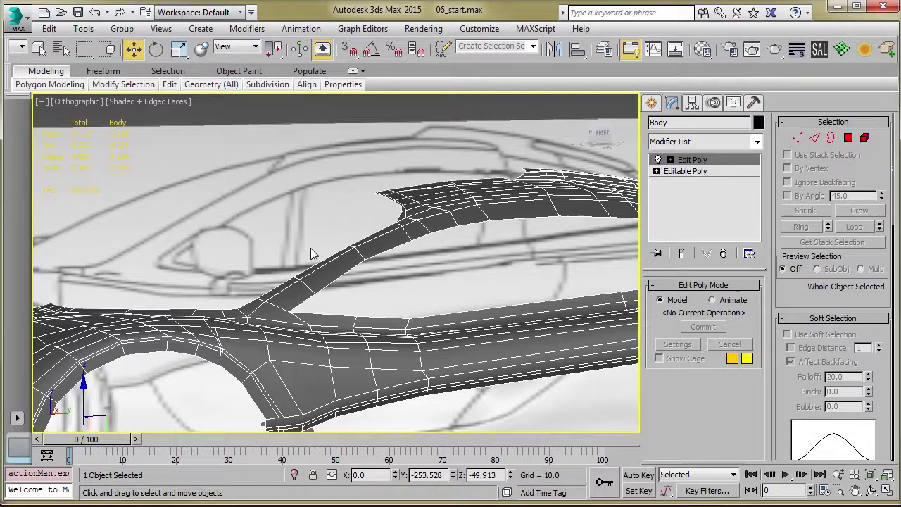
{"action": "middle_click_drag", "start_coordinate": [289, 255], "coordinate": [366, 206]}
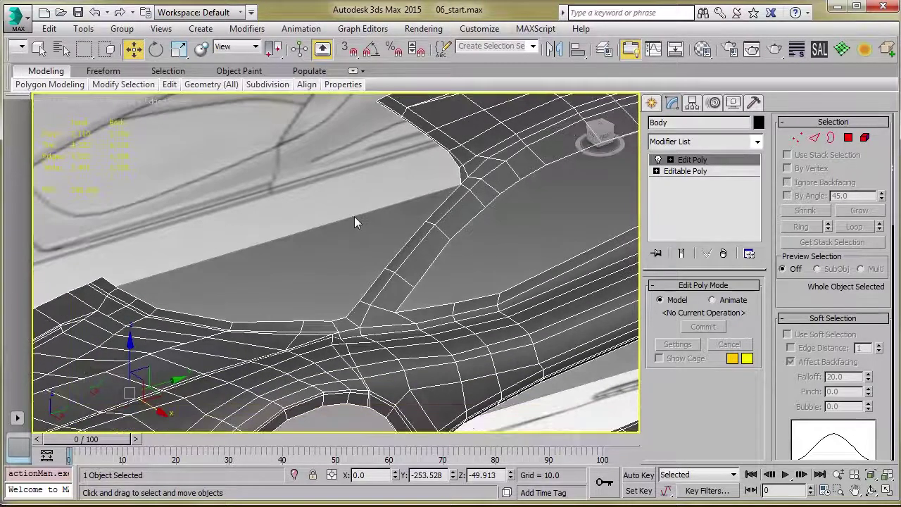
- Examine the windshield opening from above against the top-view blueprint
{"action": "key", "text": "t"}
{"action": "key", "text": "z"}
{"action": "scroll", "coordinate": [285, 310], "scroll_direction": "up", "scroll_amount": 5}
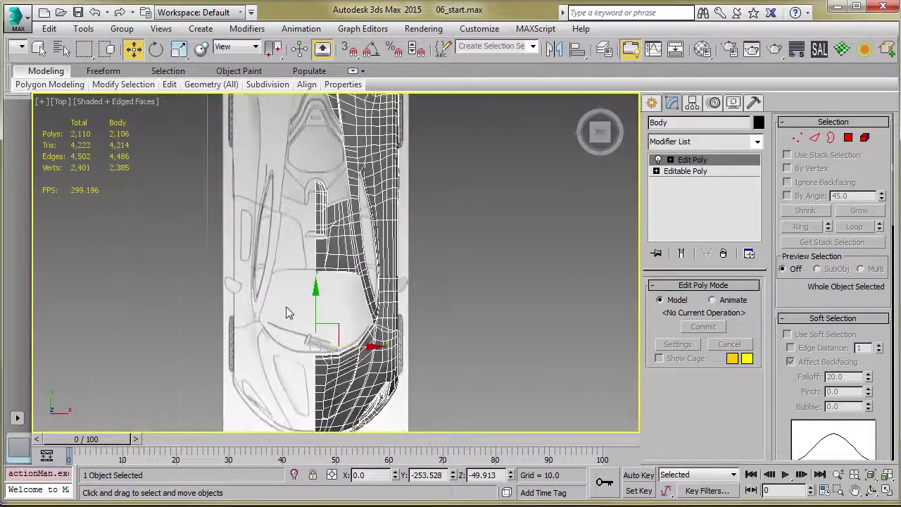
{"action": "left_click", "coordinate": [284, 290]}
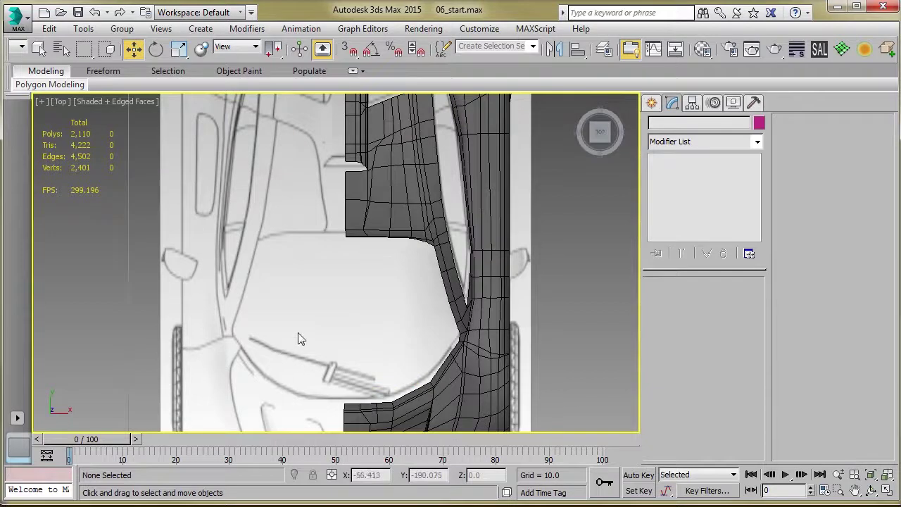
{"action": "middle_click_drag", "start_coordinate": [297, 334], "coordinate": [247, 307]}
{"action": "middle_click_drag", "start_coordinate": [339, 211], "coordinate": [322, 221]}
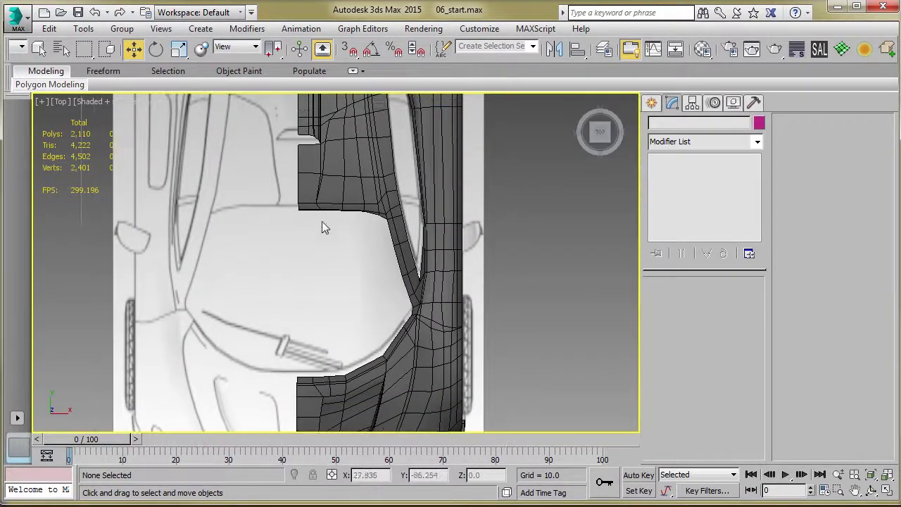
{"action": "left_click", "coordinate": [333, 217]}
{"action": "middle_click_drag", "start_coordinate": [282, 305], "coordinate": [285, 266]}
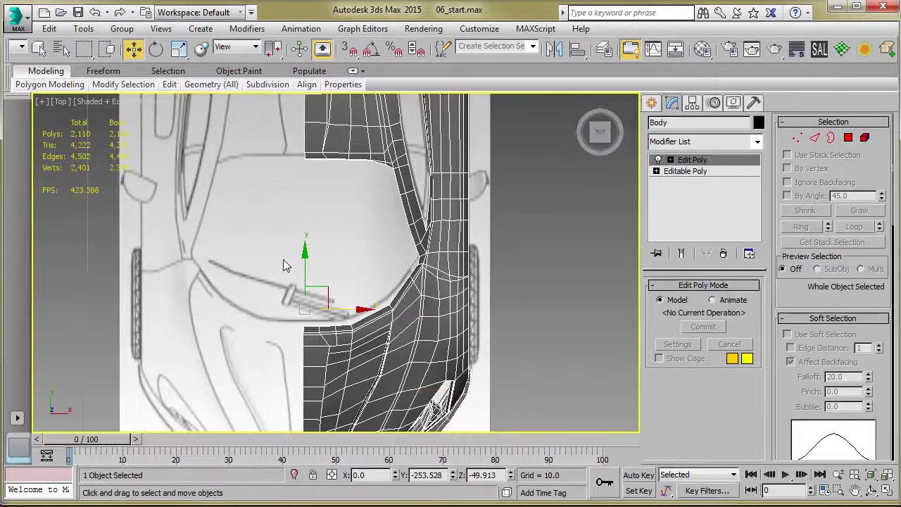
- Draw a closed four-corner Line spline in the top view, roughly outlining the half windshield between hood, pillar and roof
{"action": "left_click", "coordinate": [653, 103]}
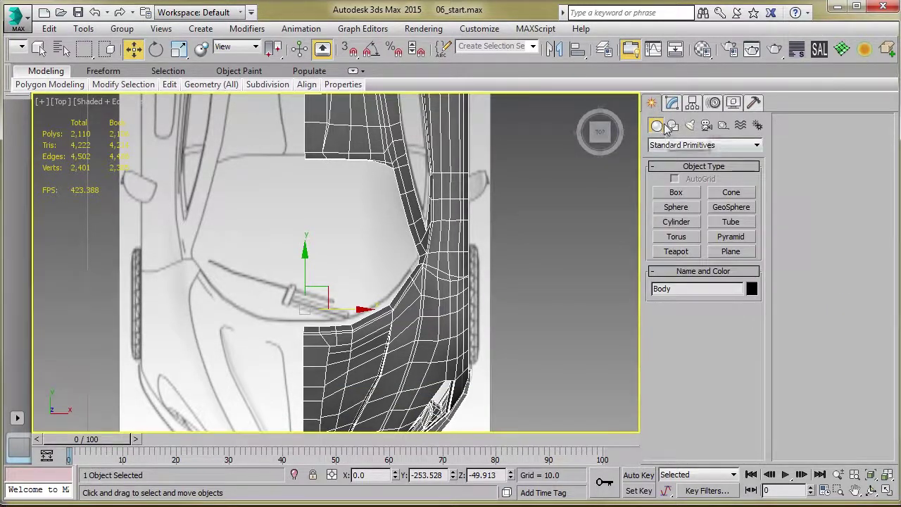
{"action": "left_click", "coordinate": [672, 125]}
{"action": "left_click", "coordinate": [676, 204]}
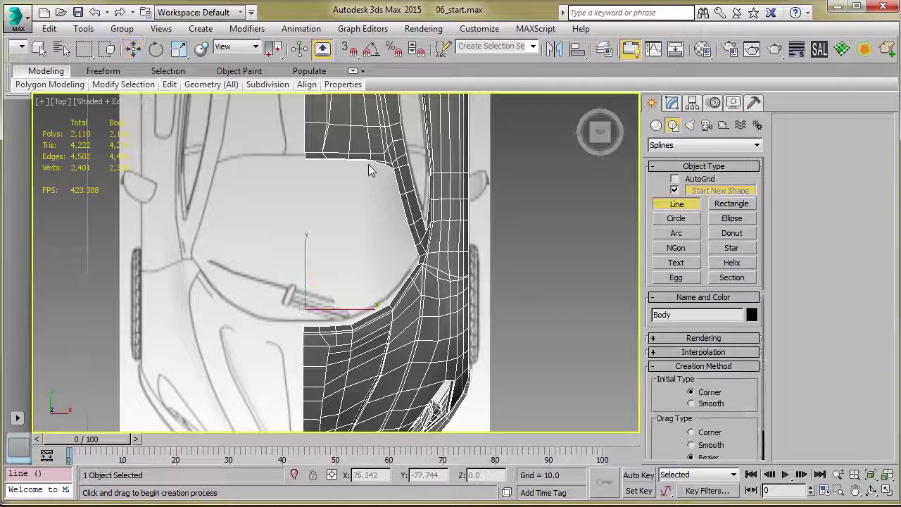
{"action": "left_click", "coordinate": [306, 331]}
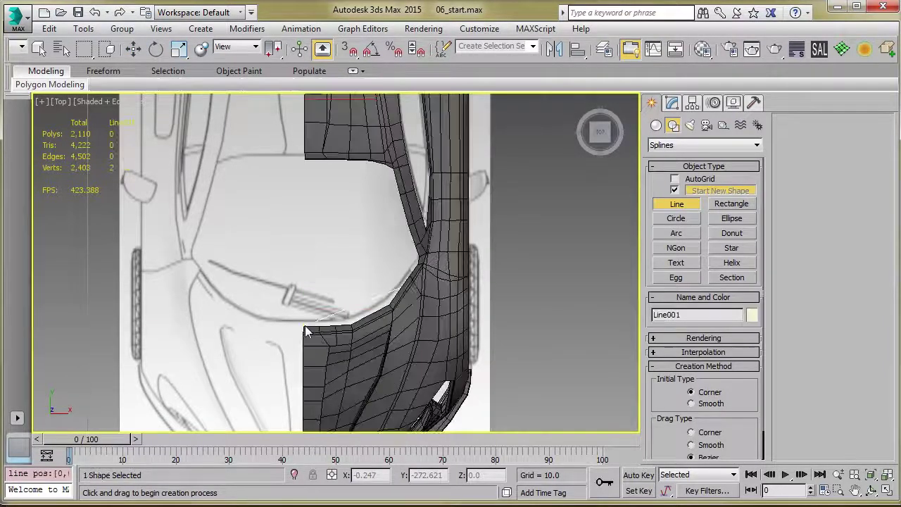
{"action": "key", "text": "F3"}
{"action": "left_click", "coordinate": [414, 287]}
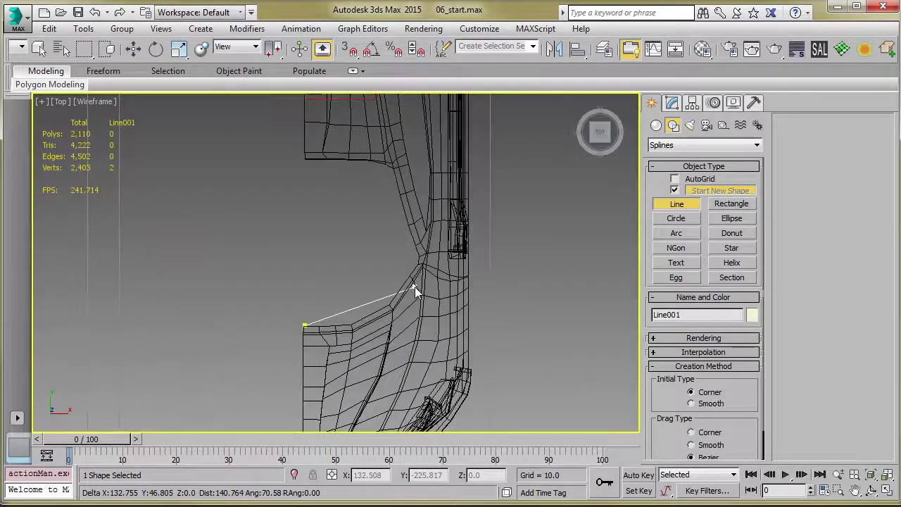
{"action": "left_click", "coordinate": [391, 163]}
{"action": "left_click", "coordinate": [307, 158]}
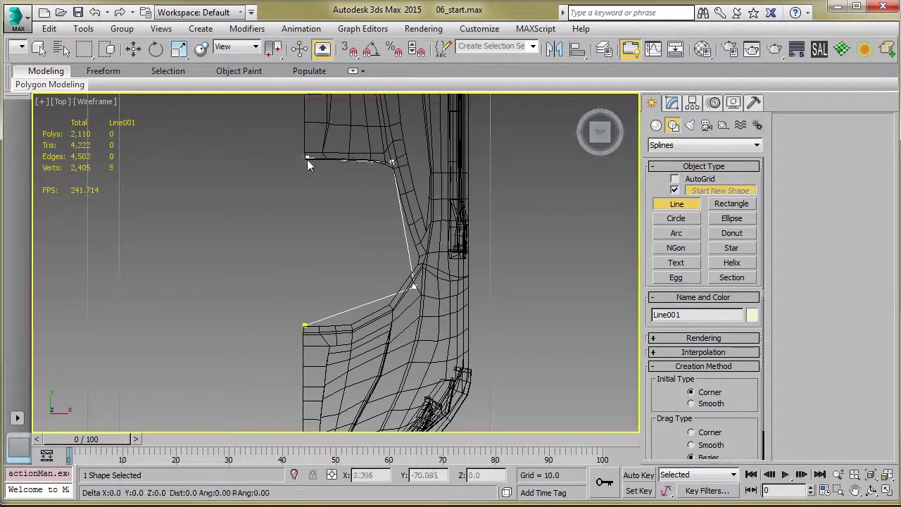
{"action": "left_click", "coordinate": [304, 327]}
{"action": "left_click", "coordinate": [281, 356]}
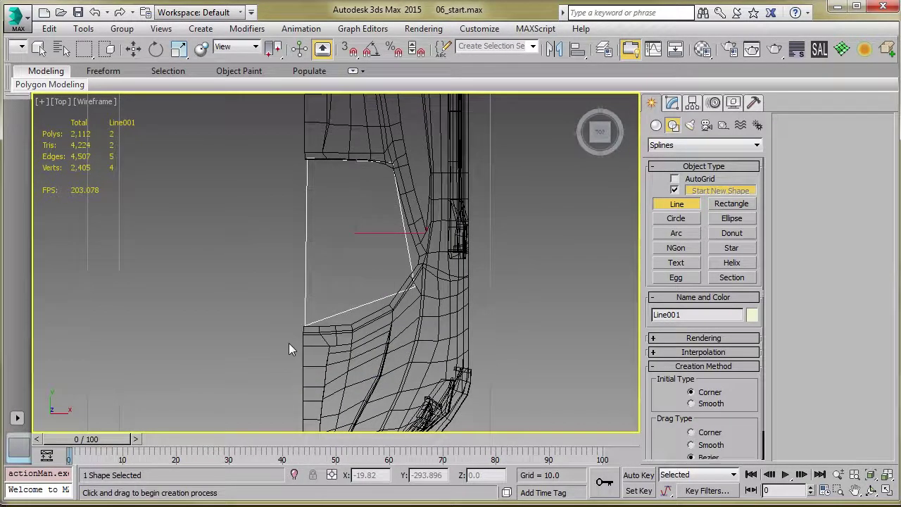
- Raise the spline's two rear vertices to roof height, about Z 90.1, and its two front vertices to hood height, about Z 31.4
{"action": "middle_click_drag", "start_coordinate": [253, 350], "coordinate": [207, 248], "text": "alt"}
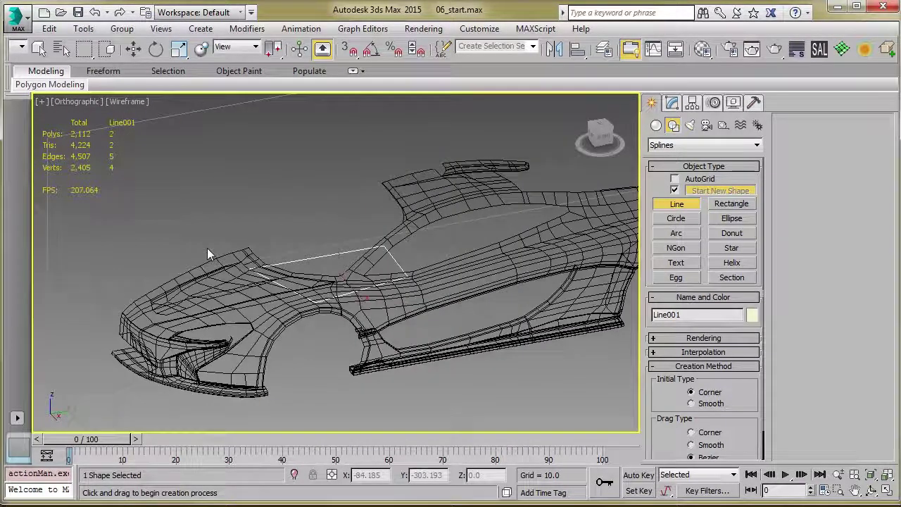
{"action": "key", "text": "r"}
{"action": "key", "text": "z"}
{"action": "scroll", "coordinate": [230, 246], "scroll_direction": "down", "scroll_amount": 5}
{"action": "middle_click_drag", "start_coordinate": [288, 261], "coordinate": [269, 273]}
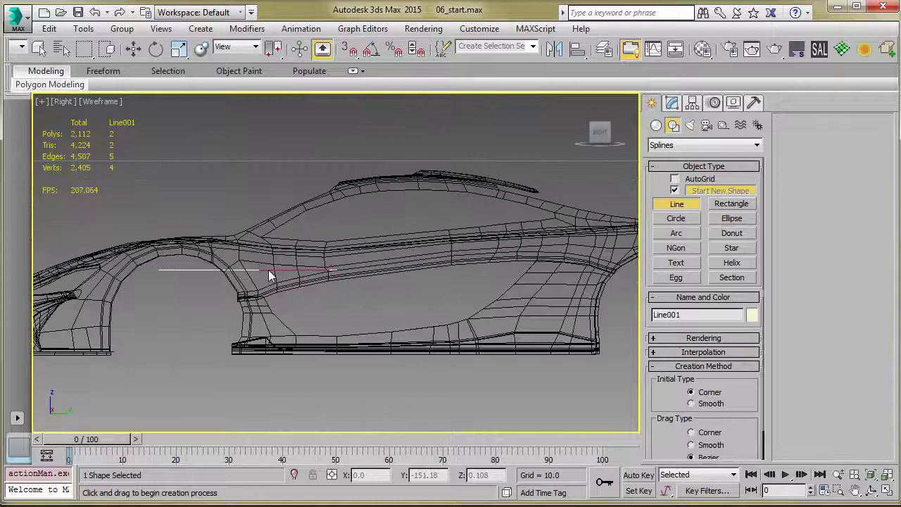
{"action": "key", "text": "1"}
{"action": "left_click", "coordinate": [337, 269]}
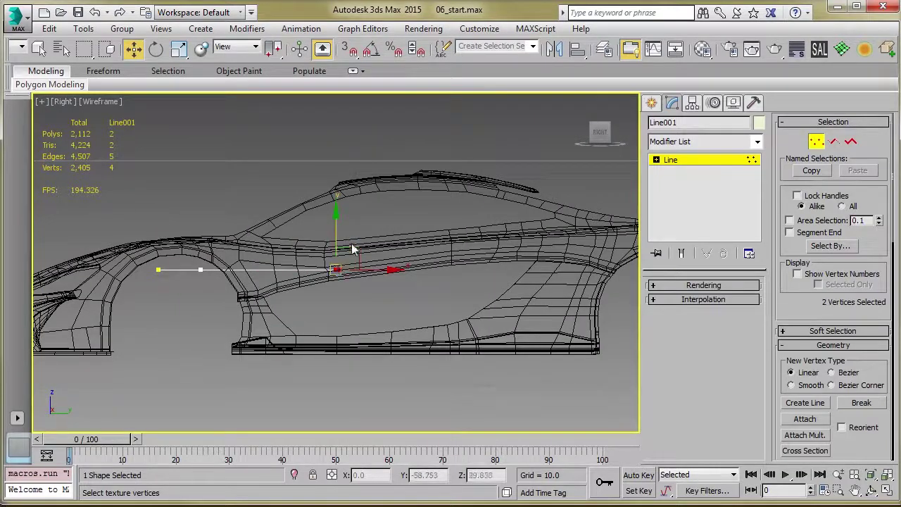
{"action": "left_click_drag", "start_coordinate": [352, 249], "coordinate": [355, 166]}
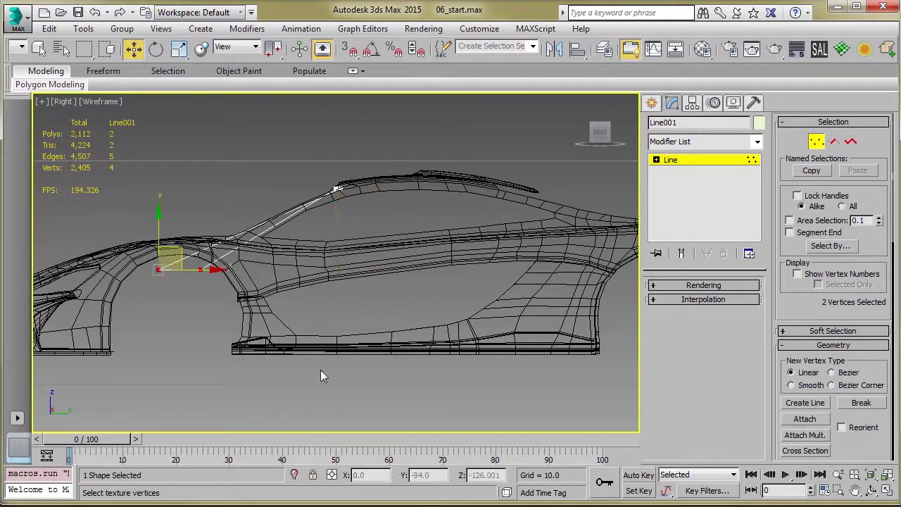
{"action": "left_click_drag", "start_coordinate": [182, 258], "coordinate": [182, 230]}
- Move the spline's outer front vertex onto the hood edge near the pillar base, at about X 126.3 and Y -223.2
{"action": "middle_click_drag", "start_coordinate": [186, 238], "coordinate": [251, 306], "text": "alt"}
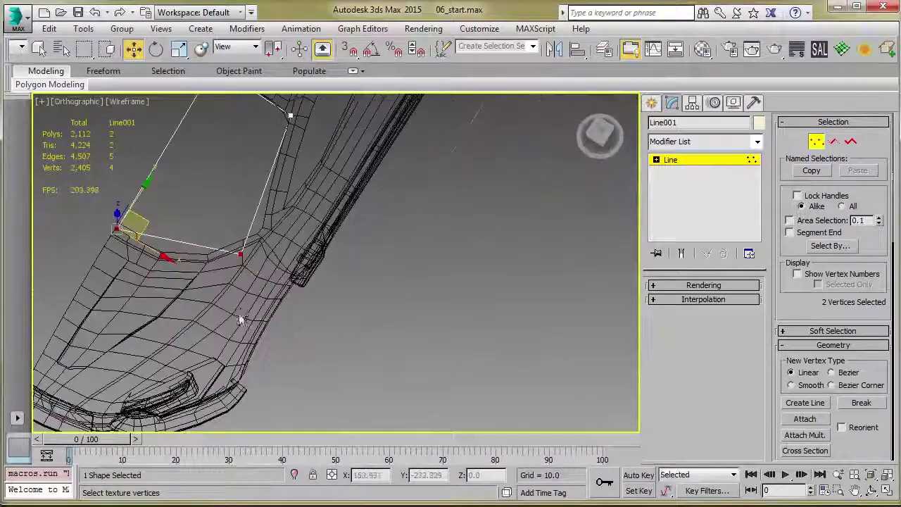
{"action": "key", "text": "t"}
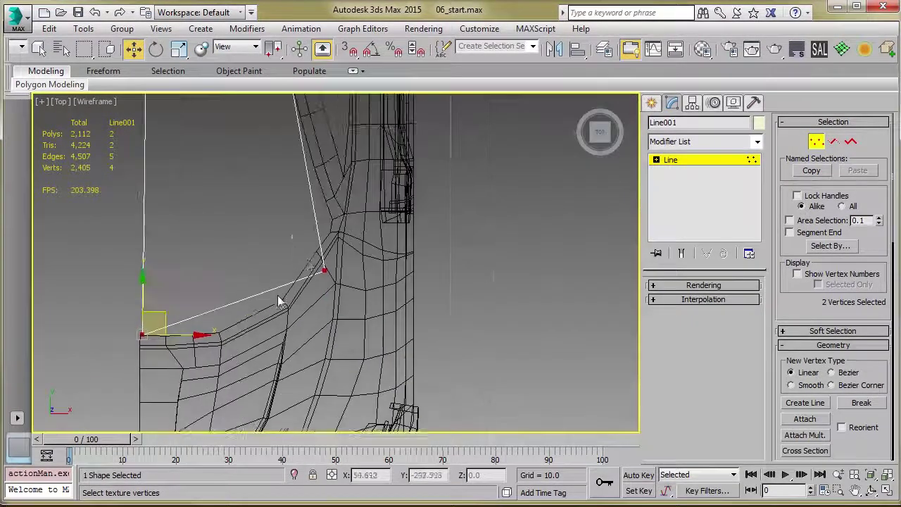
{"action": "left_click_drag", "start_coordinate": [400, 312], "coordinate": [394, 309]}
{"action": "left_click_drag", "start_coordinate": [350, 259], "coordinate": [341, 255]}
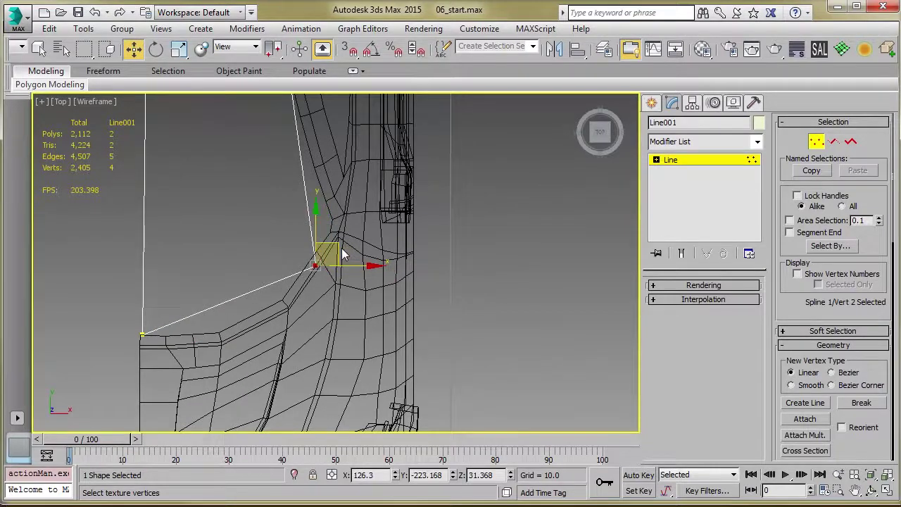
{"action": "middle_click_drag", "start_coordinate": [330, 209], "coordinate": [413, 230]}
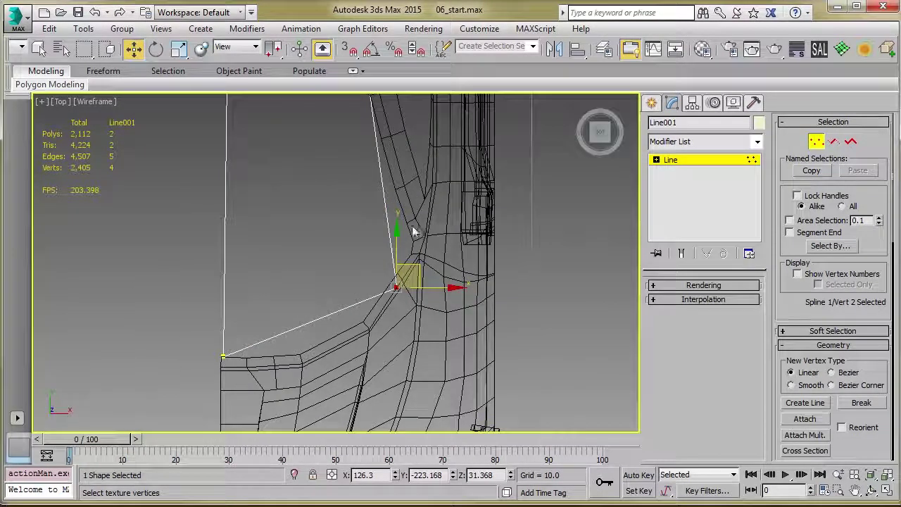
{"action": "key", "text": "r"}
{"action": "key", "text": "z"}
{"action": "scroll", "coordinate": [370, 258], "scroll_direction": "up", "scroll_amount": 3}
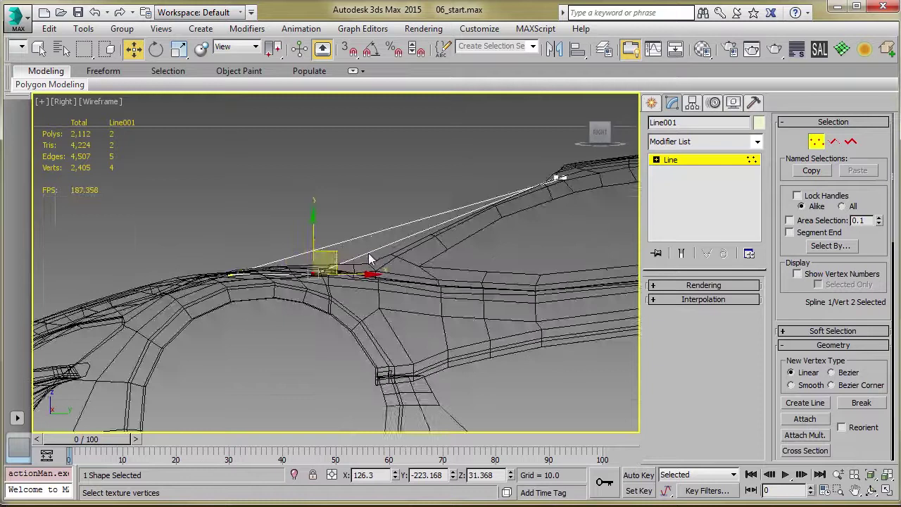
{"action": "middle_click_drag", "start_coordinate": [370, 256], "coordinate": [377, 279], "text": "alt"}
- Move the spline's outer rear vertex to the roof and pillar corner, at about X 102.8 and Y -77.9
{"action": "key", "text": "t"}
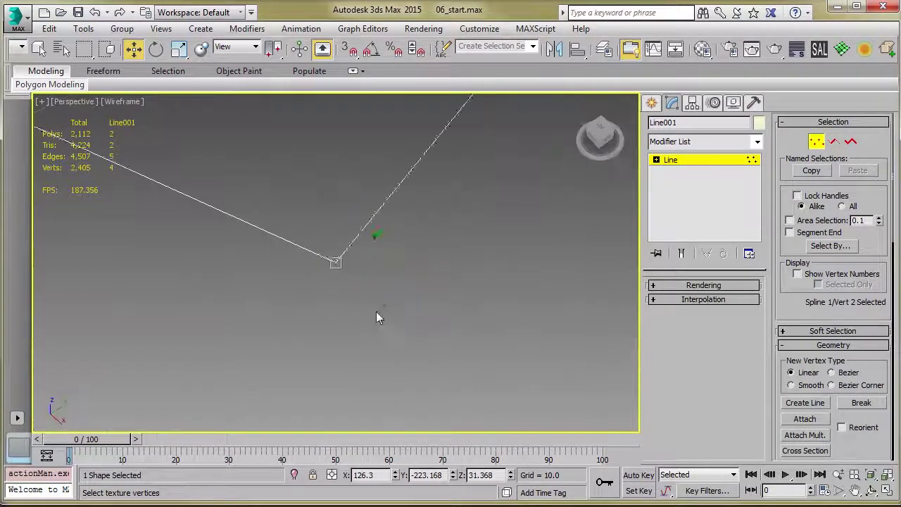
{"action": "middle_click_drag", "start_coordinate": [367, 293], "coordinate": [323, 298]}
{"action": "scroll", "coordinate": [276, 257], "scroll_direction": "up", "scroll_amount": 2}
{"action": "scroll", "coordinate": [332, 251], "scroll_direction": "down", "scroll_amount": 2}
{"action": "left_click", "coordinate": [358, 182]}
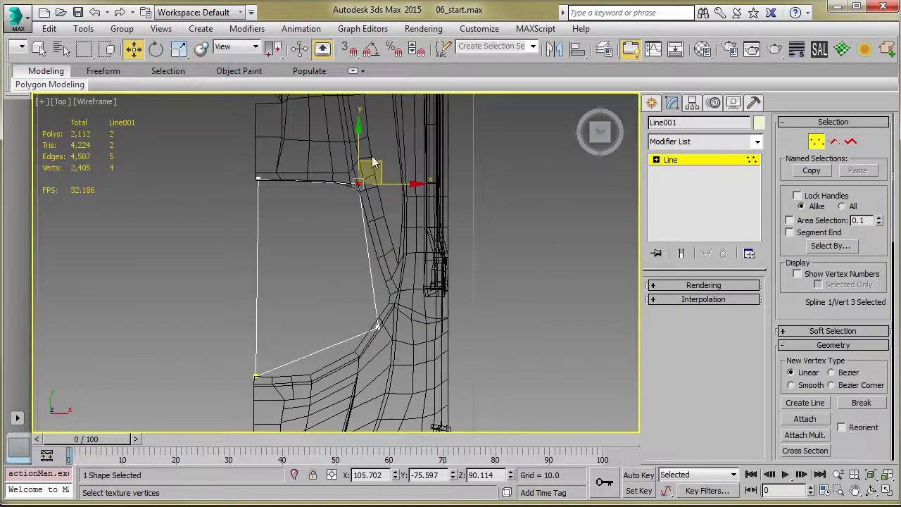
{"action": "left_click_drag", "start_coordinate": [378, 164], "coordinate": [376, 167]}
- Convert the outer rear vertex to Bezier and adjust its handles so the spline follows the roof edge and pillar
{"action": "middle_click_drag", "start_coordinate": [314, 206], "coordinate": [289, 239]}
{"action": "scroll", "coordinate": [289, 239], "scroll_direction": "up", "scroll_amount": 2}
{"action": "right_click", "coordinate": [349, 213]}
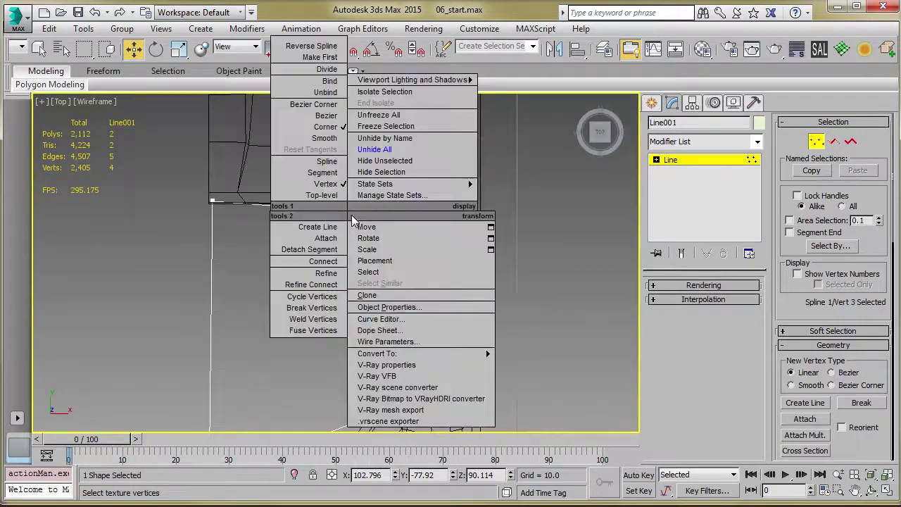
{"action": "left_click", "coordinate": [328, 117]}
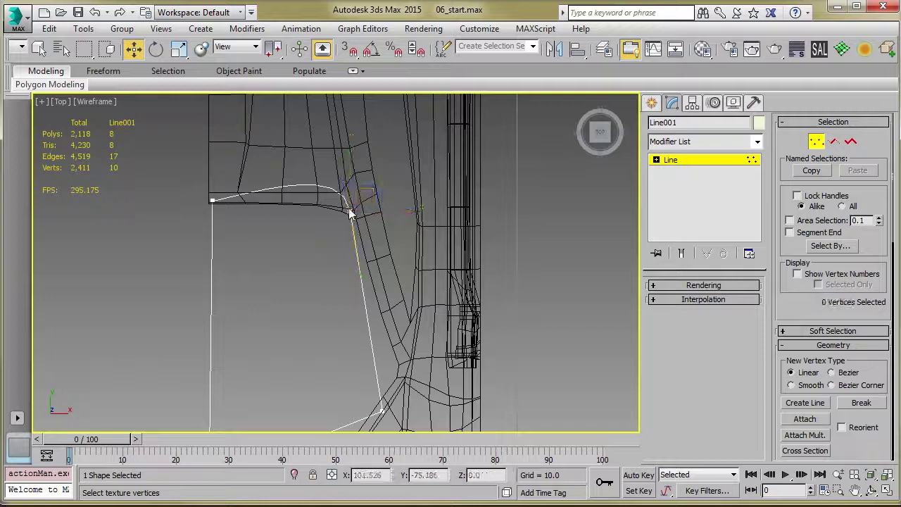
{"action": "left_click_drag", "start_coordinate": [342, 169], "coordinate": [321, 203]}
{"action": "scroll", "coordinate": [393, 237], "scroll_direction": "up", "scroll_amount": 2}
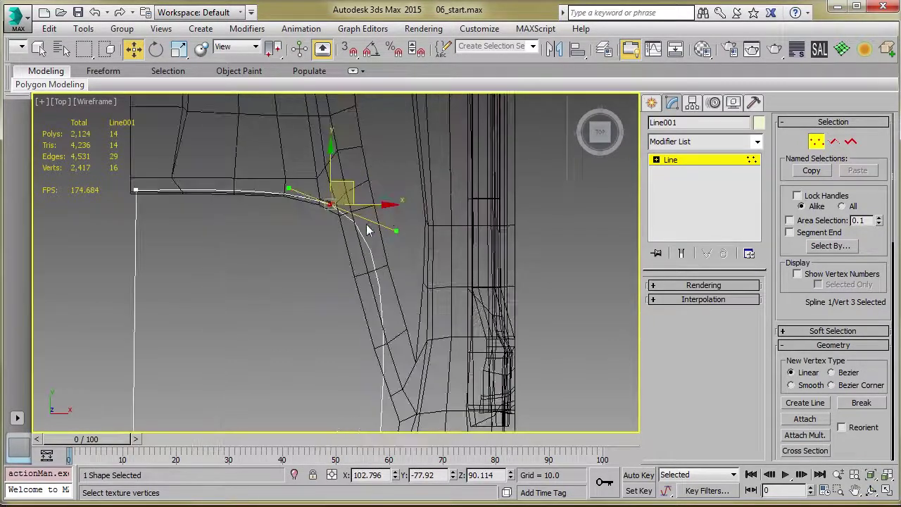
{"action": "left_click_drag", "start_coordinate": [395, 230], "coordinate": [364, 241]}
- Convert the spline's outer front vertex to Bezier and adjust its handle so the curve leads toward the windshield pillar
{"action": "middle_click_drag", "start_coordinate": [230, 286], "coordinate": [282, 251]}
{"action": "middle_click_drag", "start_coordinate": [318, 340], "coordinate": [318, 269]}
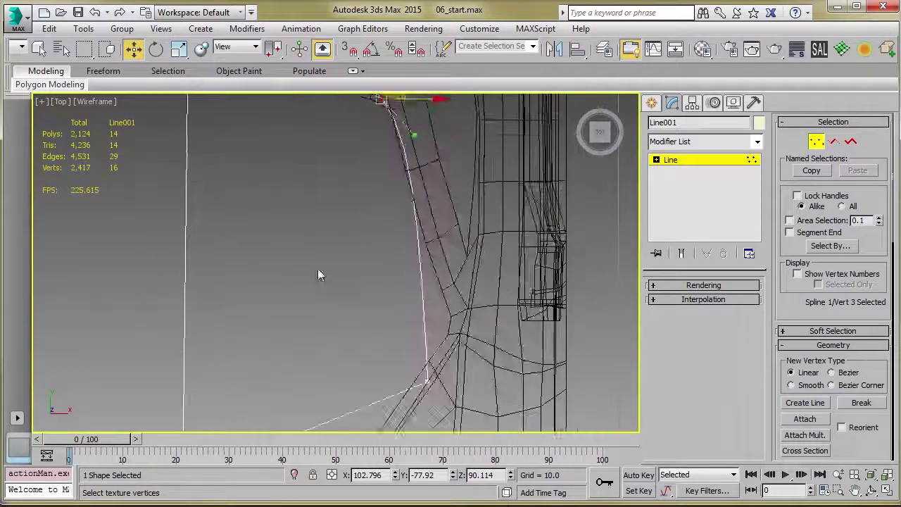
{"action": "mouse_move", "coordinate": [348, 349]}
{"action": "middle_mouse_down"}
{"action": "mouse_move", "coordinate": [334, 278]}
{"action": "mouse_move", "coordinate": [368, 327]}
{"action": "mouse_move", "coordinate": [380, 283]}
{"action": "mouse_move", "coordinate": [370, 278]}
{"action": "mouse_move", "coordinate": [388, 296]}
{"action": "mouse_move", "coordinate": [354, 267]}
{"action": "mouse_move", "coordinate": [371, 250]}
{"action": "middle_mouse_up"}
{"action": "left_click", "coordinate": [412, 307]}
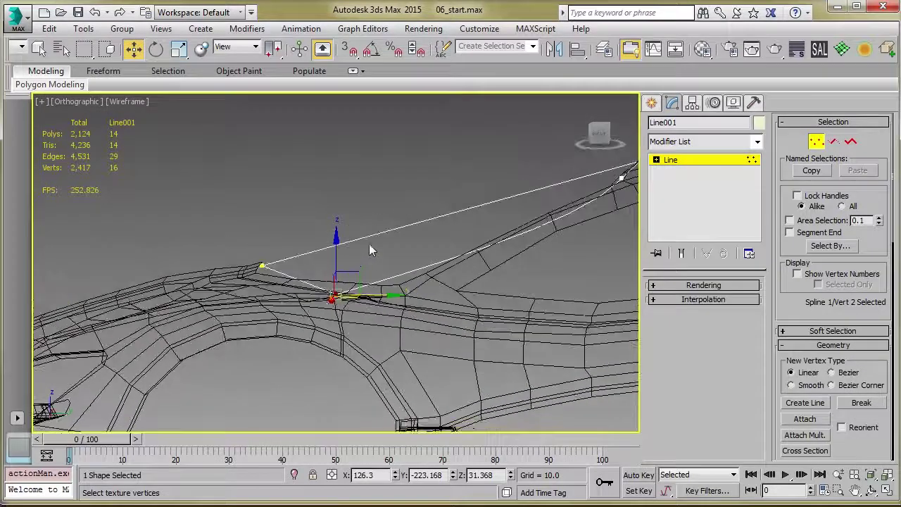
{"action": "right_click", "coordinate": [331, 291]}
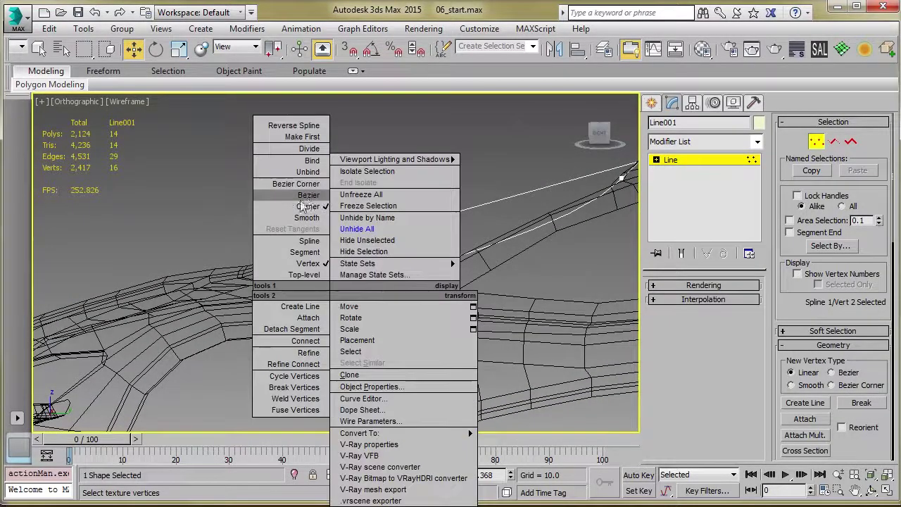
{"action": "left_click", "coordinate": [308, 196]}
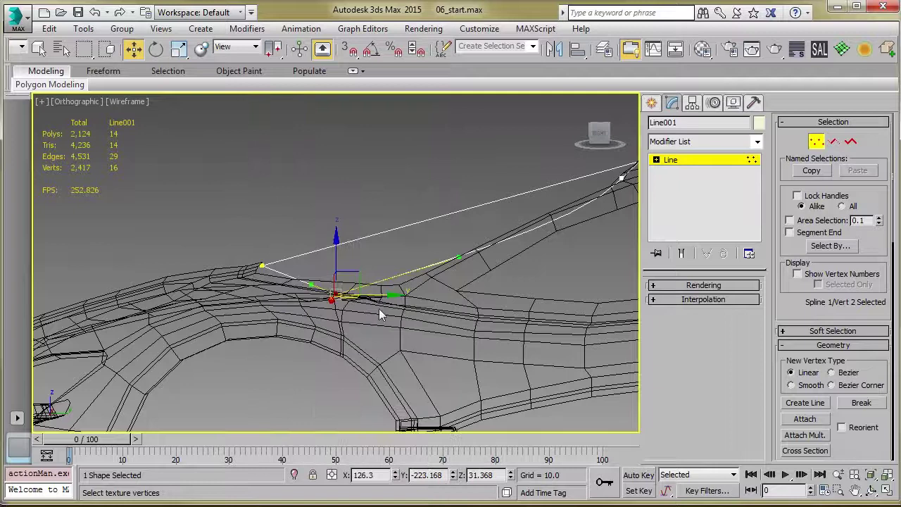
{"action": "left_click_drag", "start_coordinate": [459, 259], "coordinate": [467, 283]}
{"action": "middle_click_drag", "start_coordinate": [467, 282], "coordinate": [373, 308]}
{"action": "middle_click_drag", "start_coordinate": [295, 308], "coordinate": [300, 240], "text": "alt"}
{"action": "left_click_drag", "start_coordinate": [302, 243], "coordinate": [299, 242]}
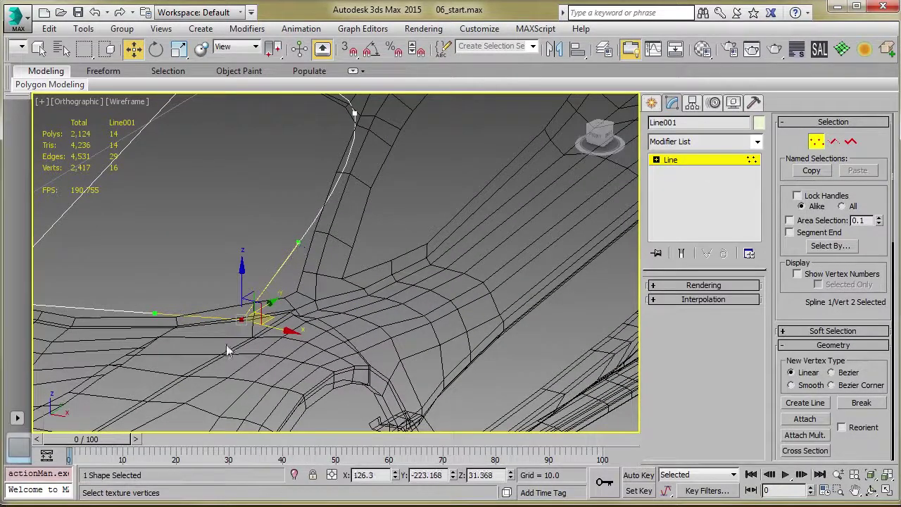
{"action": "right_click", "coordinate": [242, 322]}
{"action": "left_click", "coordinate": [220, 223]}
- Refine the spline with one new vertex along the hood edge and another along the roof edge
{"action": "middle_click_drag", "start_coordinate": [264, 276], "coordinate": [398, 284], "text": "alt"}
{"action": "scroll", "coordinate": [799, 306], "scroll_direction": "down", "scroll_amount": 5}
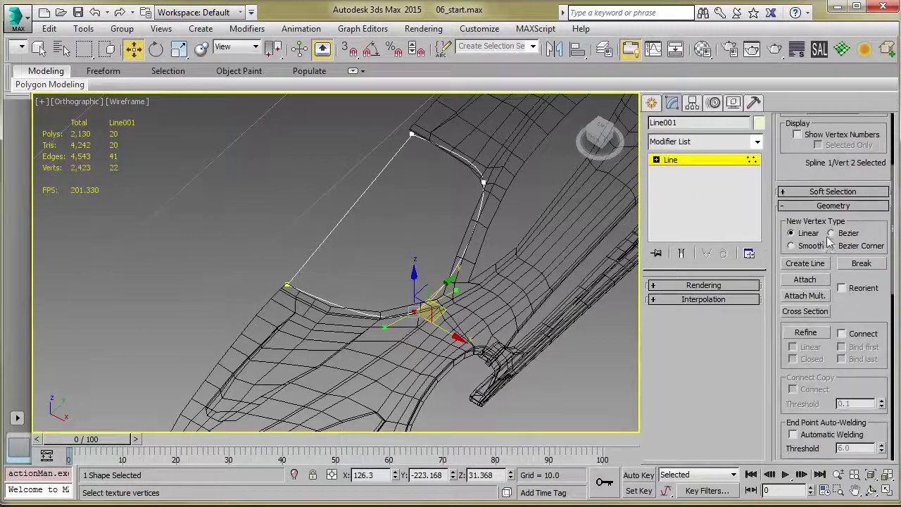
{"action": "left_click", "coordinate": [805, 334]}
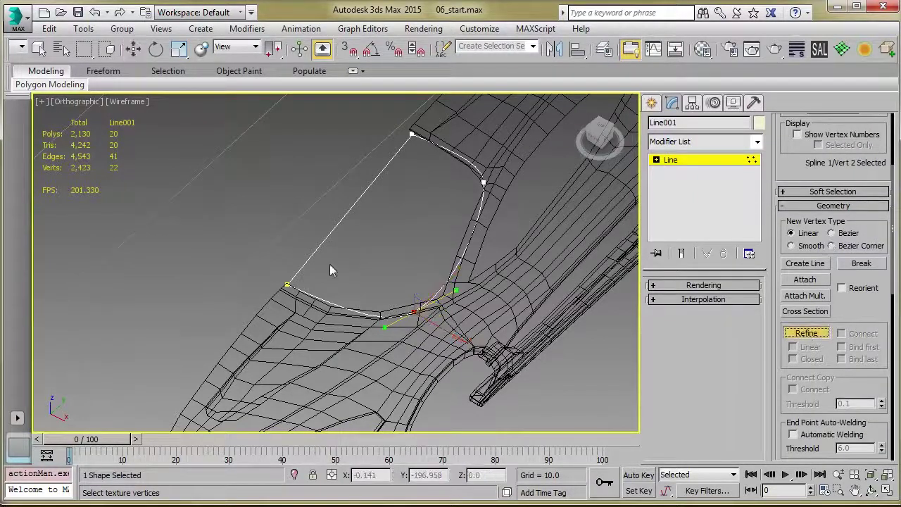
{"action": "left_click", "coordinate": [340, 307]}
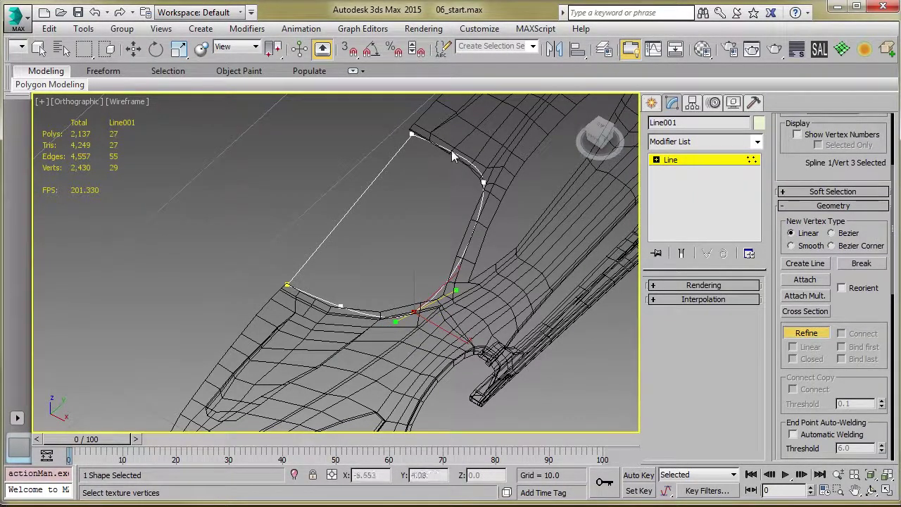
{"action": "right_click", "coordinate": [428, 225]}
- Adjust both Bezier handles of the new hood-edge vertex so the spline follows the hood's rear edge
{"action": "middle_click_drag", "start_coordinate": [428, 224], "coordinate": [385, 196], "text": "alt"}
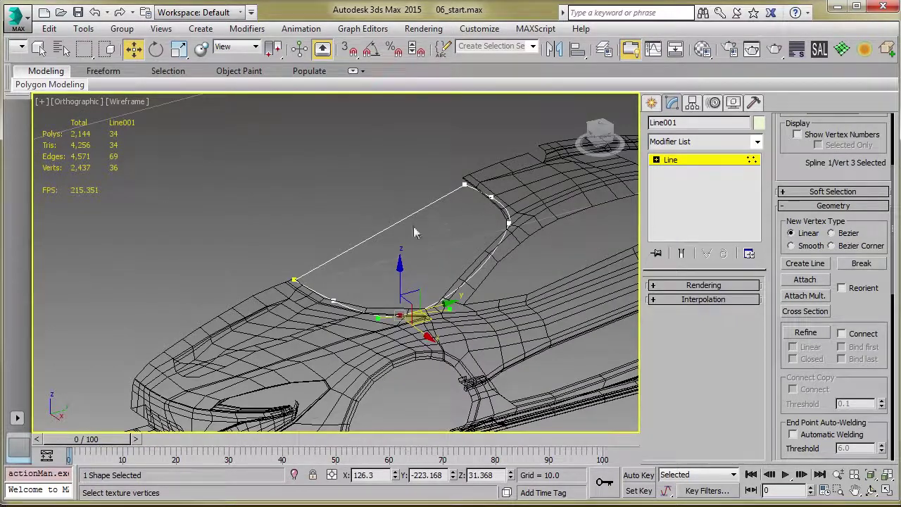
{"action": "middle_click_drag", "start_coordinate": [334, 289], "coordinate": [383, 311]}
{"action": "left_click", "coordinate": [357, 270]}
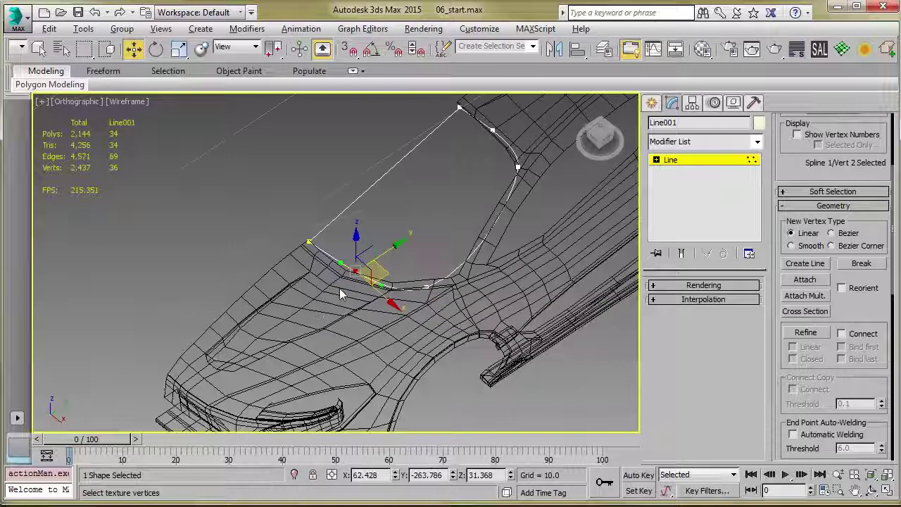
{"action": "middle_click_drag", "start_coordinate": [340, 289], "coordinate": [380, 290], "text": "alt"}
{"action": "scroll", "coordinate": [326, 265], "scroll_direction": "up", "scroll_amount": 3}
{"action": "middle_click_drag", "start_coordinate": [354, 250], "coordinate": [327, 262]}
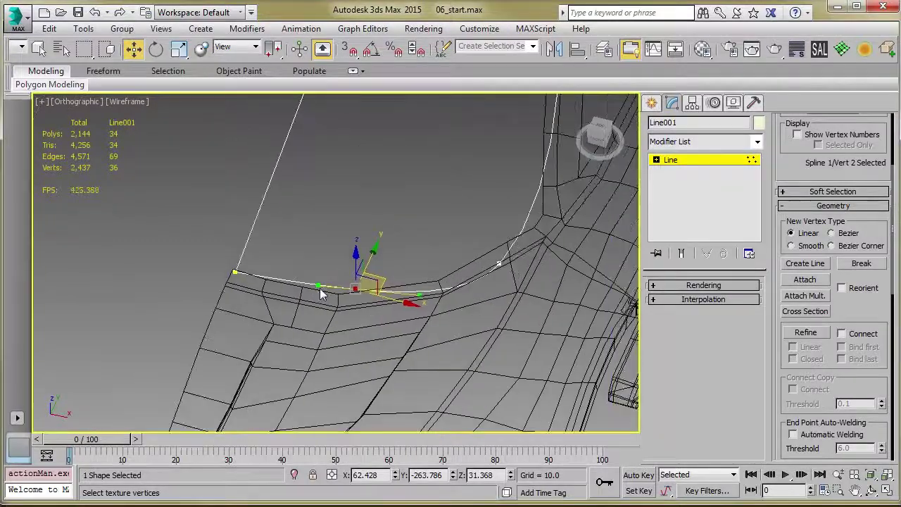
{"action": "left_click_drag", "start_coordinate": [320, 289], "coordinate": [321, 296]}
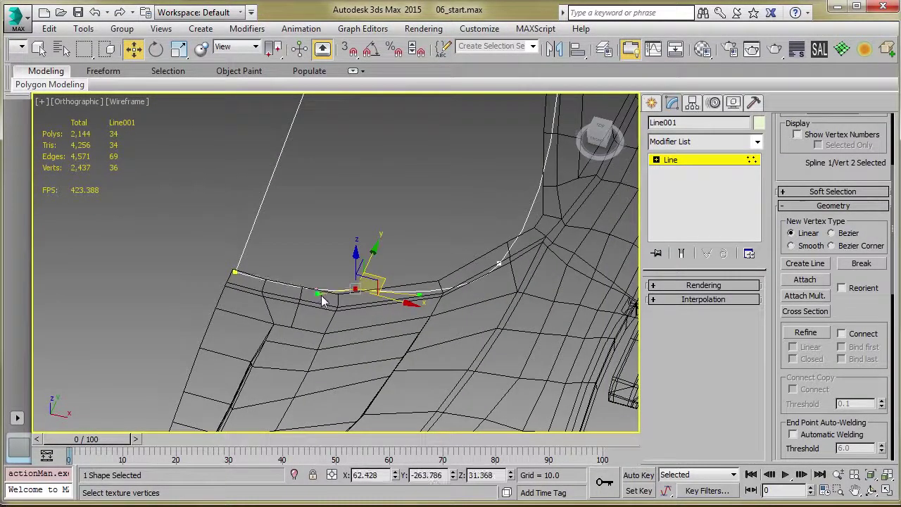
{"action": "left_click_drag", "start_coordinate": [420, 303], "coordinate": [461, 285]}
- Adjust the outer front vertex's pillar-side handle so the spline curves around the pillar base
{"action": "left_click", "coordinate": [498, 266]}
{"action": "middle_click_drag", "start_coordinate": [461, 284], "coordinate": [374, 294]}
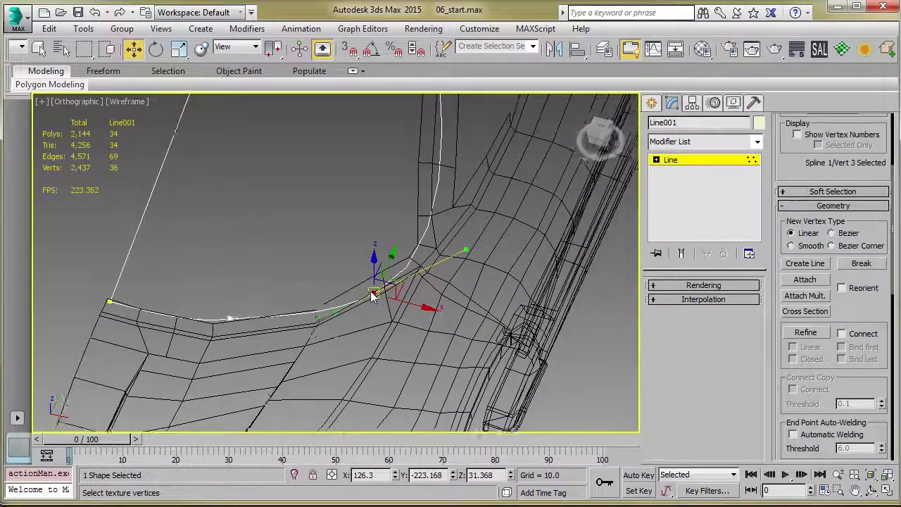
{"action": "scroll", "coordinate": [374, 295], "scroll_direction": "up", "scroll_amount": 2}
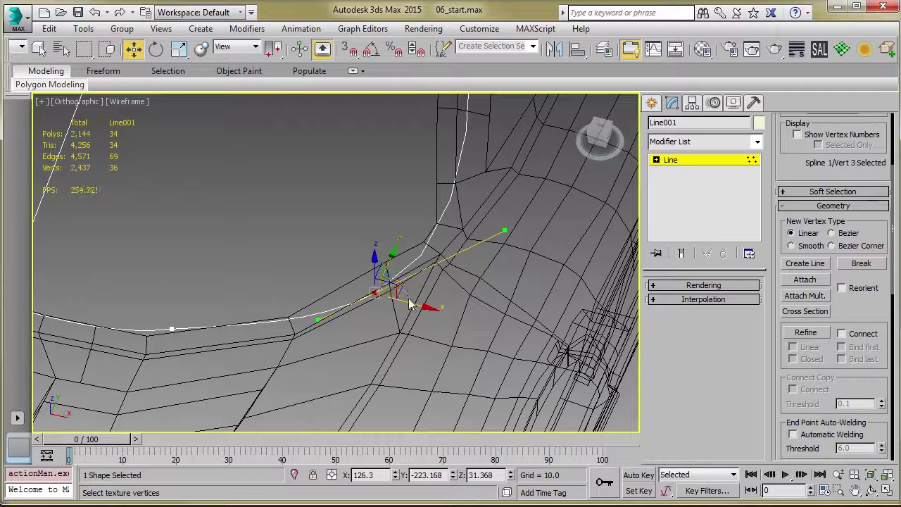
{"action": "middle_click_drag", "start_coordinate": [403, 295], "coordinate": [333, 314], "text": "alt"}
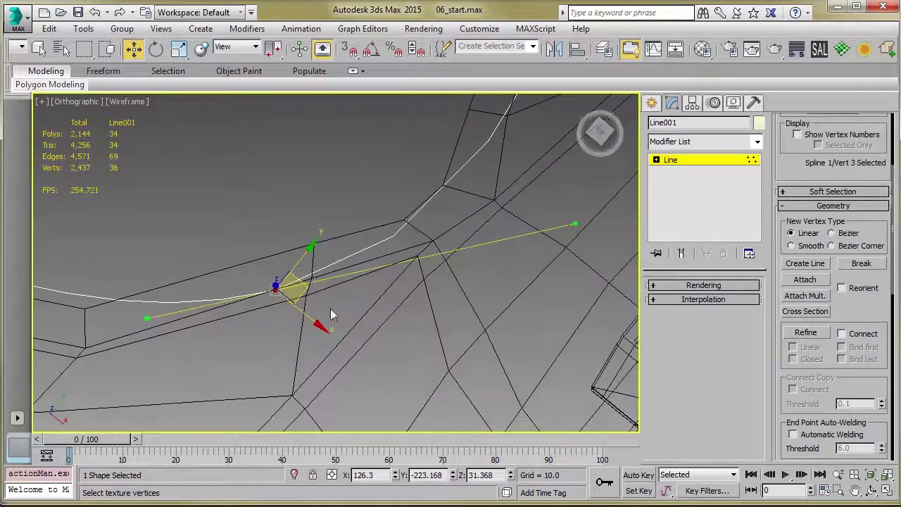
{"action": "left_click_drag", "start_coordinate": [576, 225], "coordinate": [558, 198]}
{"action": "middle_click_drag", "start_coordinate": [316, 247], "coordinate": [333, 186], "text": "alt"}
{"action": "scroll", "coordinate": [332, 186], "scroll_direction": "down", "scroll_amount": 3}
{"action": "middle_click_drag", "start_coordinate": [275, 282], "coordinate": [333, 259], "text": "alt"}
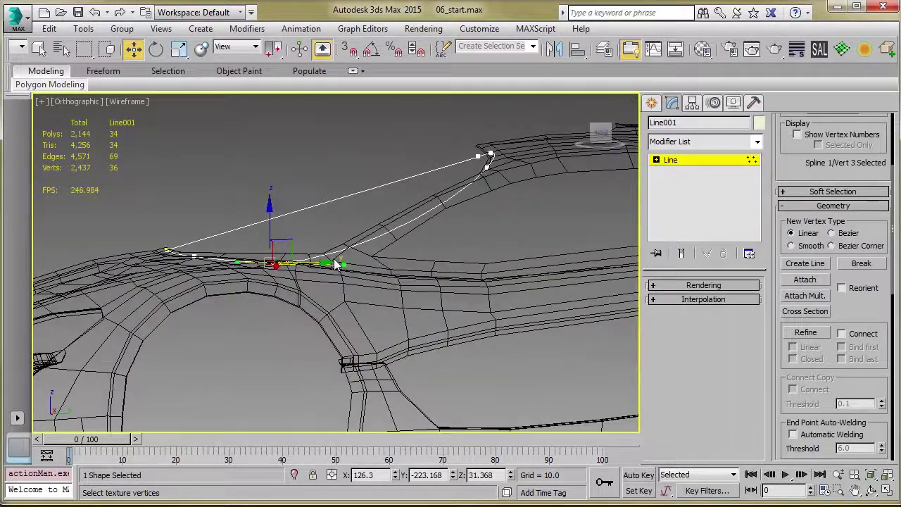
- In the shaded side view, raise the outer front vertex's rear handle to match the slope of the pillar
{"action": "key", "text": "r"}
{"action": "middle_click_drag", "start_coordinate": [226, 268], "coordinate": [345, 241]}
{"action": "scroll", "coordinate": [359, 255], "scroll_direction": "up", "scroll_amount": 4}
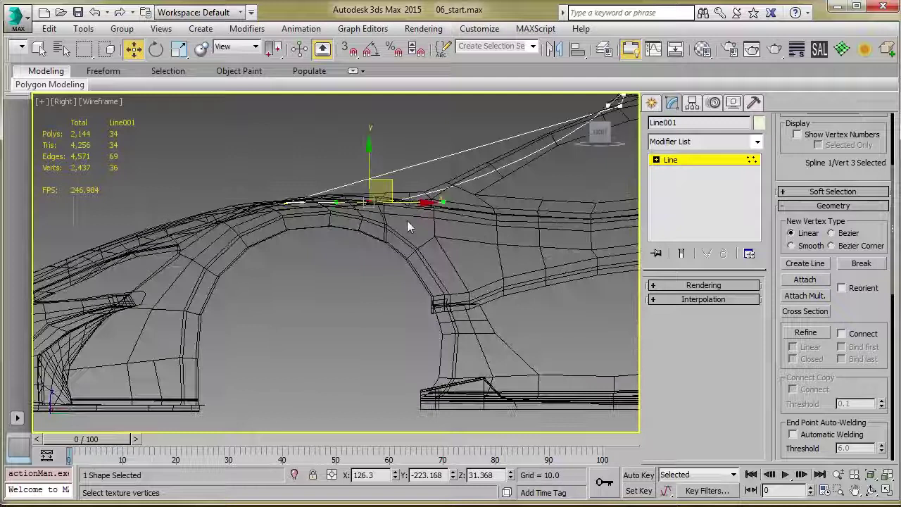
{"action": "left_click_drag", "start_coordinate": [390, 311], "coordinate": [388, 291]}
{"action": "key", "text": "F3"}
{"action": "middle_click_drag", "start_coordinate": [388, 289], "coordinate": [343, 302]}
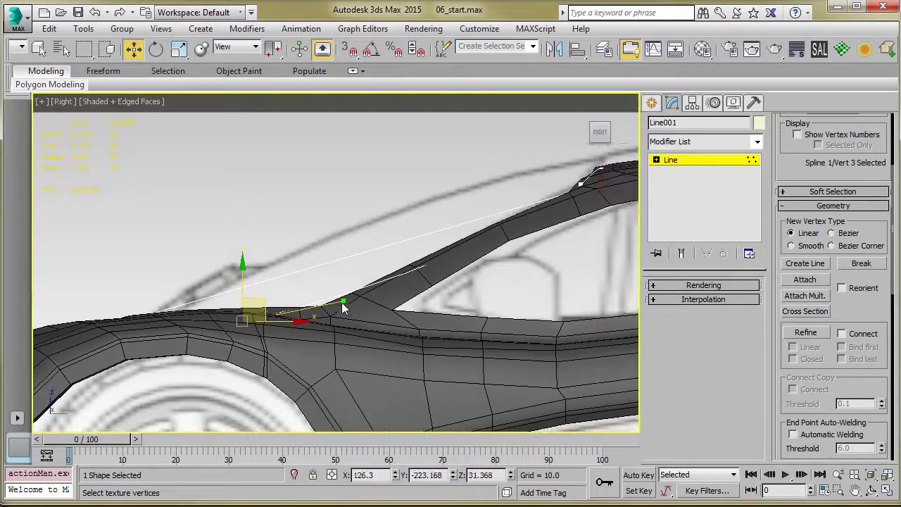
{"action": "mouse_move", "coordinate": [349, 293]}
{"action": "left_mouse_down"}
{"action": "mouse_move", "coordinate": [347, 284]}
{"action": "mouse_move", "coordinate": [349, 293]}
{"action": "left_mouse_up"}
- Adjust the outer rear vertex's handle in the side view so the spline follows the upper pillar
{"action": "middle_click_drag", "start_coordinate": [604, 155], "coordinate": [537, 186]}
{"action": "left_click", "coordinate": [514, 216]}
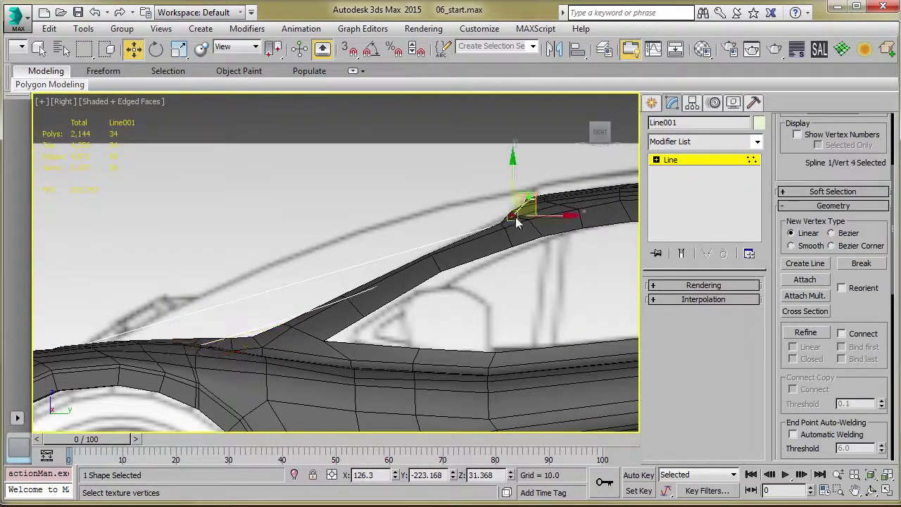
{"action": "left_click_drag", "start_coordinate": [530, 204], "coordinate": [540, 207]}
{"action": "middle_click_drag", "start_coordinate": [420, 258], "coordinate": [466, 314], "text": "alt"}
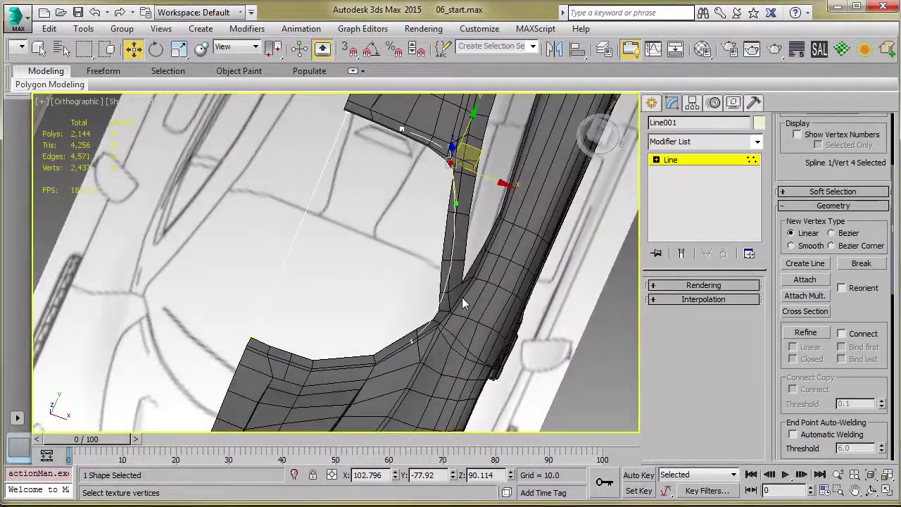
- Refine the pillar segment with a new vertex midway and move it inward onto the pillar edge, to about X 121.5
{"action": "key", "text": "t"}
{"action": "key", "text": "z"}
{"action": "middle_click_drag", "start_coordinate": [406, 263], "coordinate": [416, 194]}
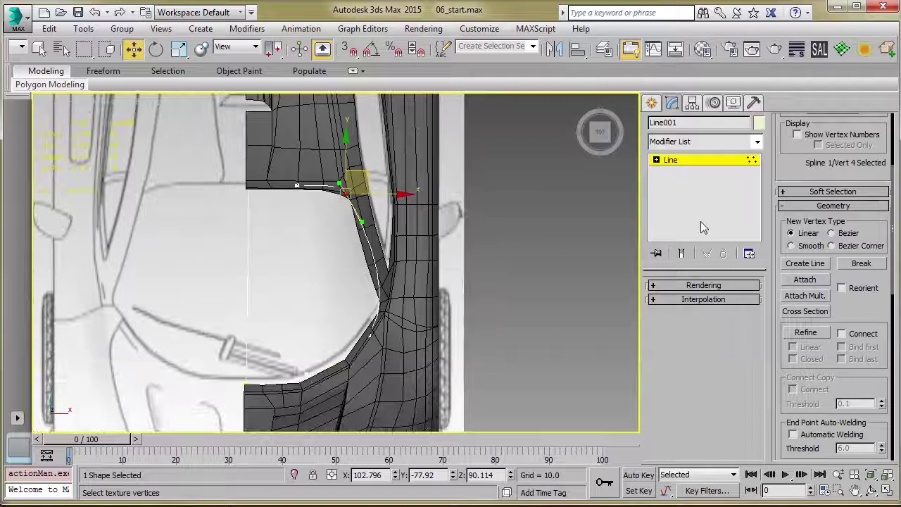
{"action": "left_click", "coordinate": [805, 332]}
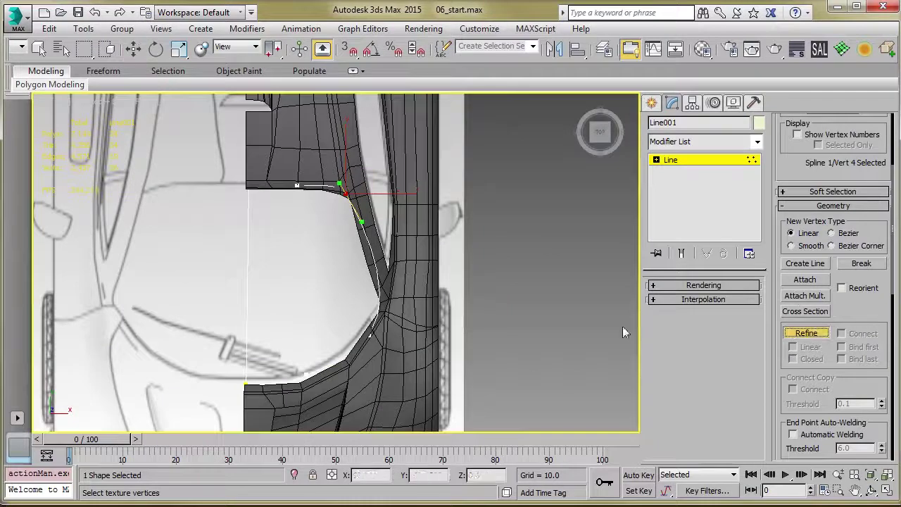
{"action": "left_click", "coordinate": [372, 254]}
{"action": "key", "text": "w"}
{"action": "left_click", "coordinate": [372, 254]}
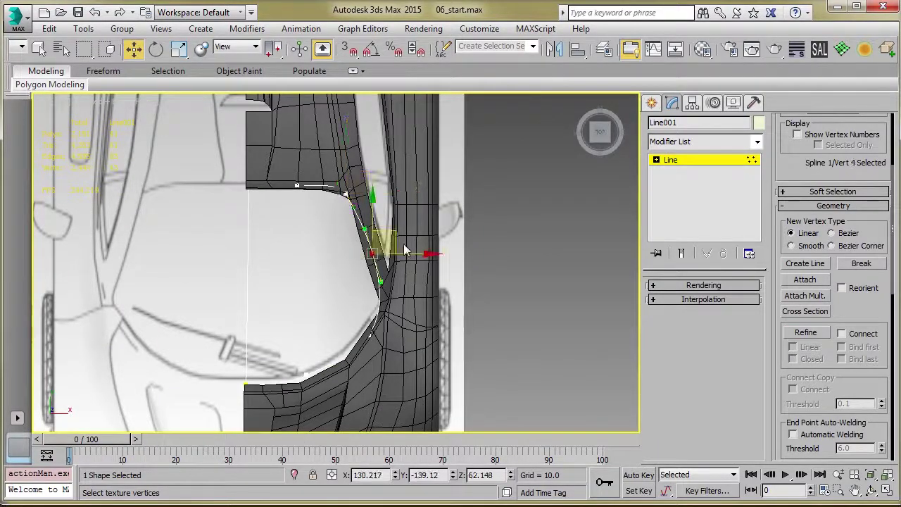
{"action": "left_click_drag", "start_coordinate": [413, 256], "coordinate": [397, 261]}
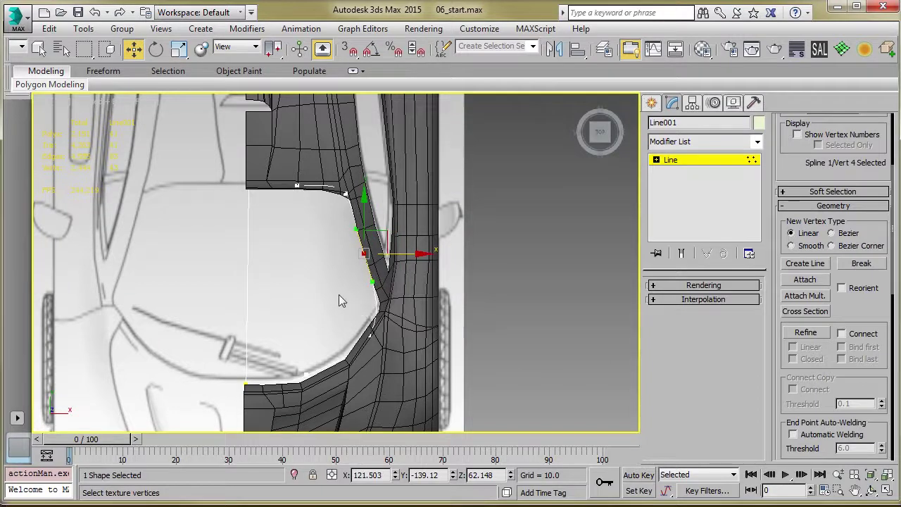
- Adjust the outer rear vertex's roof-side handle in the wireframe top view to fit the roof corner
{"action": "mouse_move", "coordinate": [339, 301]}
{"action": "middle_mouse_down", "text": "alt"}
{"action": "mouse_move", "coordinate": [213, 184]}
{"action": "mouse_move", "coordinate": [275, 262]}
{"action": "mouse_move", "coordinate": [352, 305]}
{"action": "mouse_move", "coordinate": [326, 268]}
{"action": "mouse_move", "coordinate": [389, 250]}
{"action": "middle_mouse_up", "text": "alt"}
{"action": "key", "text": "F3"}
{"action": "scroll", "coordinate": [345, 258], "scroll_direction": "up", "scroll_amount": 2}
{"action": "left_click", "coordinate": [473, 246]}
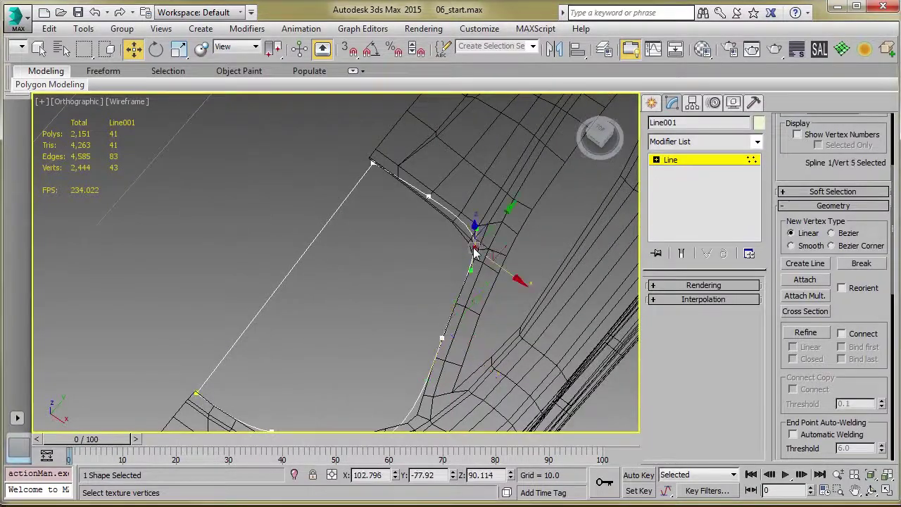
{"action": "key", "text": "t"}
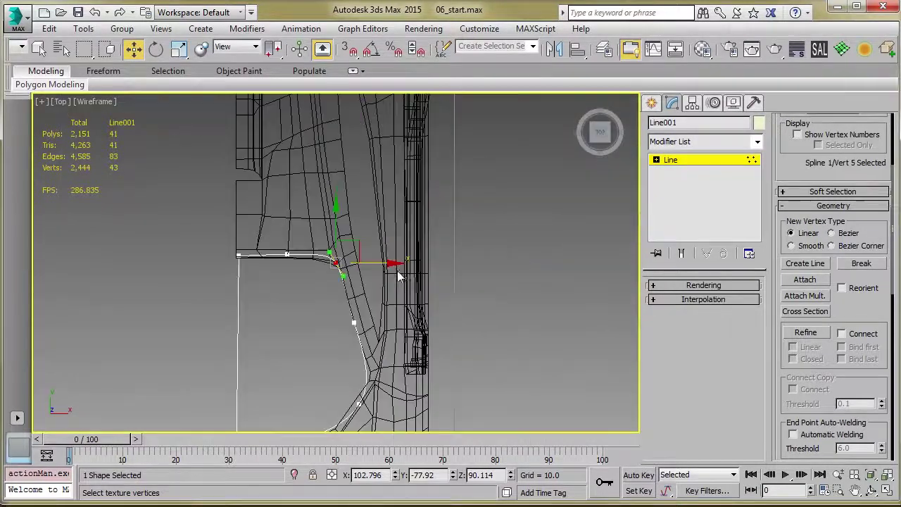
{"action": "scroll", "coordinate": [310, 246], "scroll_direction": "up", "scroll_amount": 5}
{"action": "left_click_drag", "start_coordinate": [392, 178], "coordinate": [390, 182]}
- Move the roof-edge vertex forward onto the windshield opening's edge, to about Y -71
{"action": "left_click", "coordinate": [310, 176]}
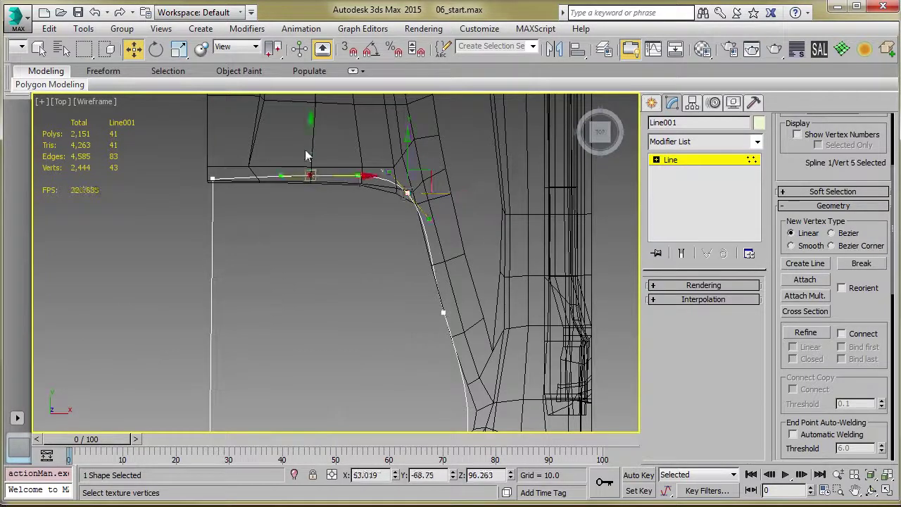
{"action": "left_click_drag", "start_coordinate": [311, 150], "coordinate": [310, 156]}
{"action": "scroll", "coordinate": [334, 278], "scroll_direction": "down", "scroll_amount": 4}
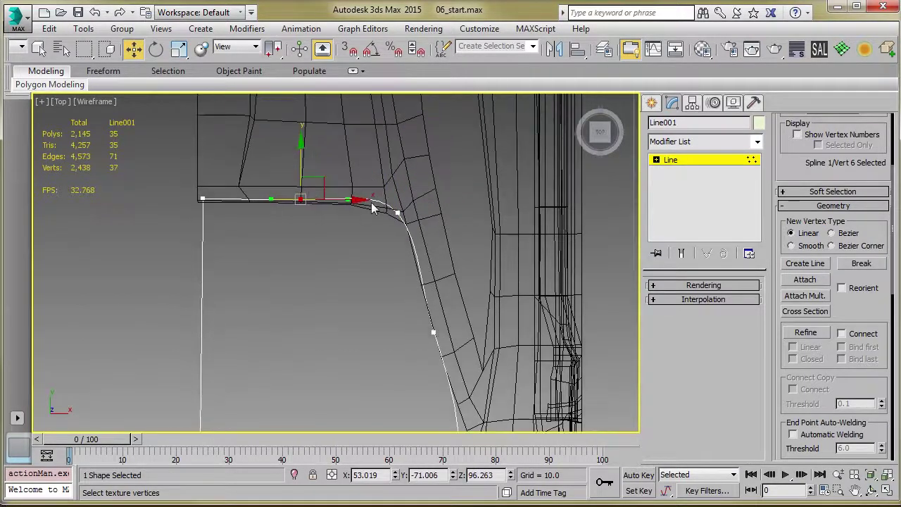
{"action": "scroll", "coordinate": [335, 275], "scroll_direction": "up", "scroll_amount": 2}
{"action": "scroll", "coordinate": [361, 206], "scroll_direction": "up", "scroll_amount": 3}
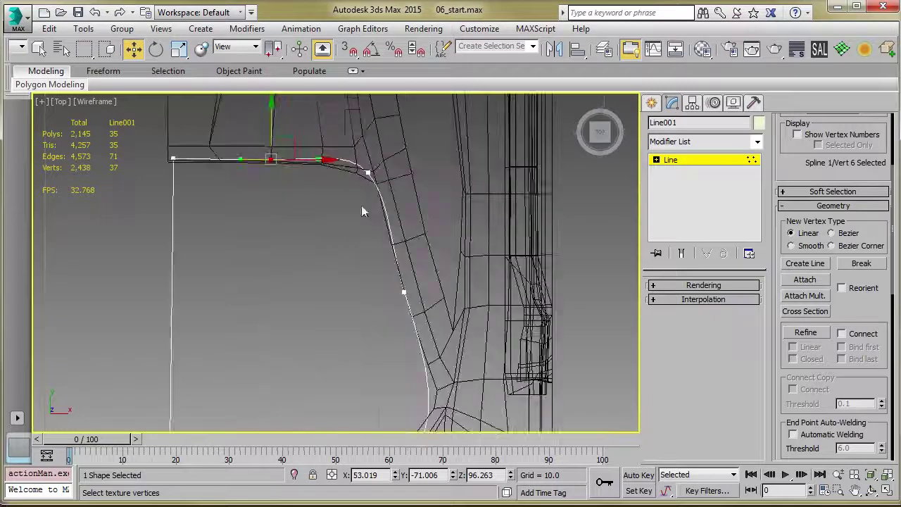
- Move the outer rear vertex onto the roof and pillar corner, at about X 102.4 and Y -79.8
{"action": "left_click", "coordinate": [360, 173]}
{"action": "left_click_drag", "start_coordinate": [381, 152], "coordinate": [379, 159]}
{"action": "scroll", "coordinate": [335, 264], "scroll_direction": "down", "scroll_amount": 4}
- Refine the windshield spline's straight centre edge with a new vertex about midway between its roof and hood ends
{"action": "middle_click_drag", "start_coordinate": [320, 302], "coordinate": [328, 219]}
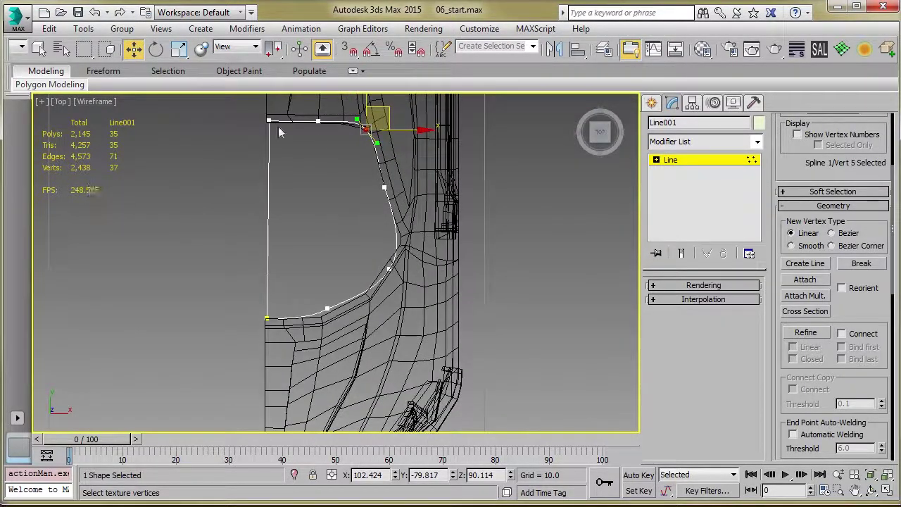
{"action": "middle_click_drag", "start_coordinate": [358, 300], "coordinate": [371, 407]}
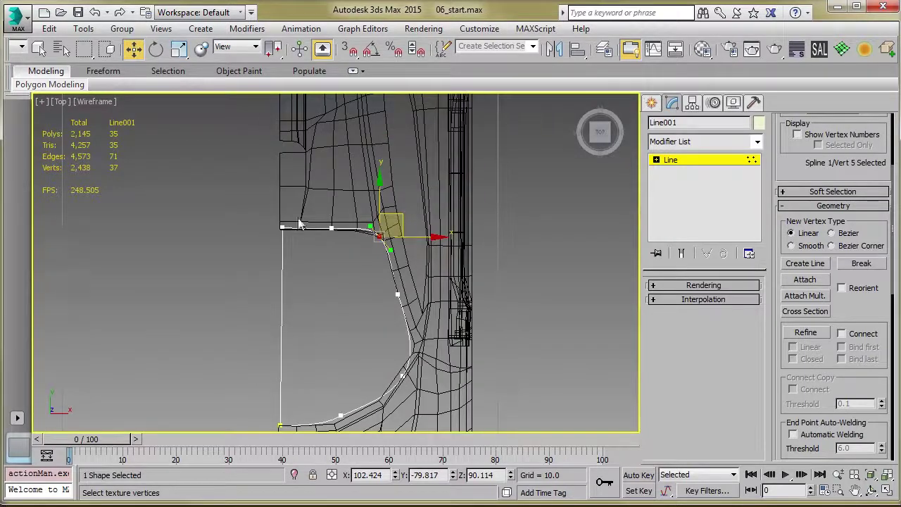
{"action": "middle_click_drag", "start_coordinate": [420, 321], "coordinate": [426, 261]}
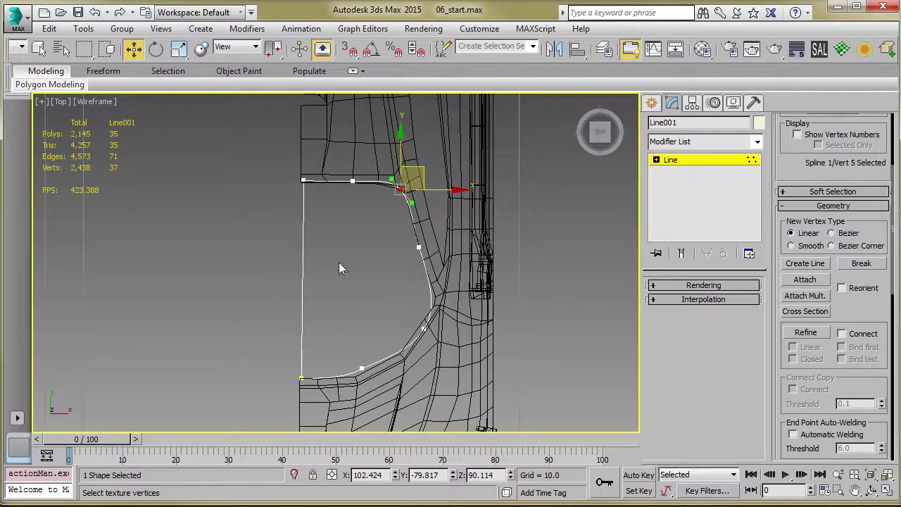
{"action": "middle_click_drag", "start_coordinate": [338, 262], "coordinate": [274, 285]}
{"action": "middle_click_drag", "start_coordinate": [361, 285], "coordinate": [319, 221]}
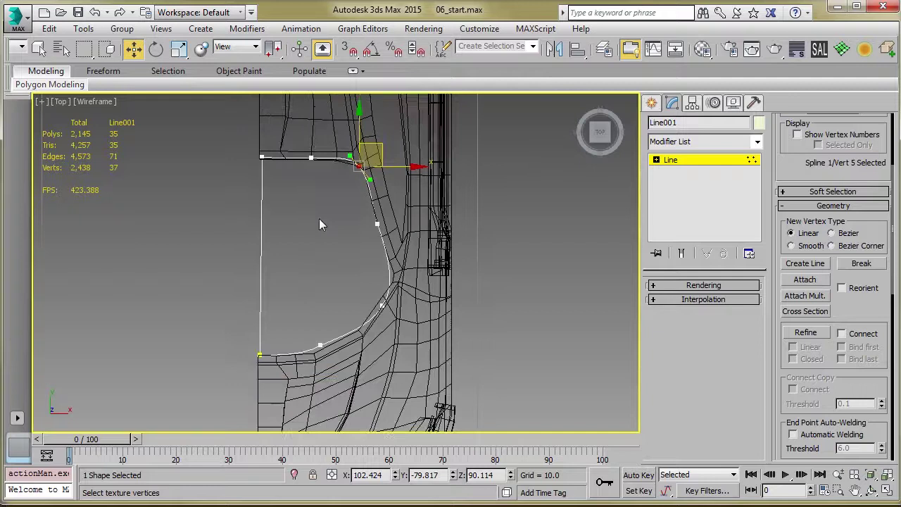
{"action": "middle_click_drag", "start_coordinate": [326, 261], "coordinate": [321, 273]}
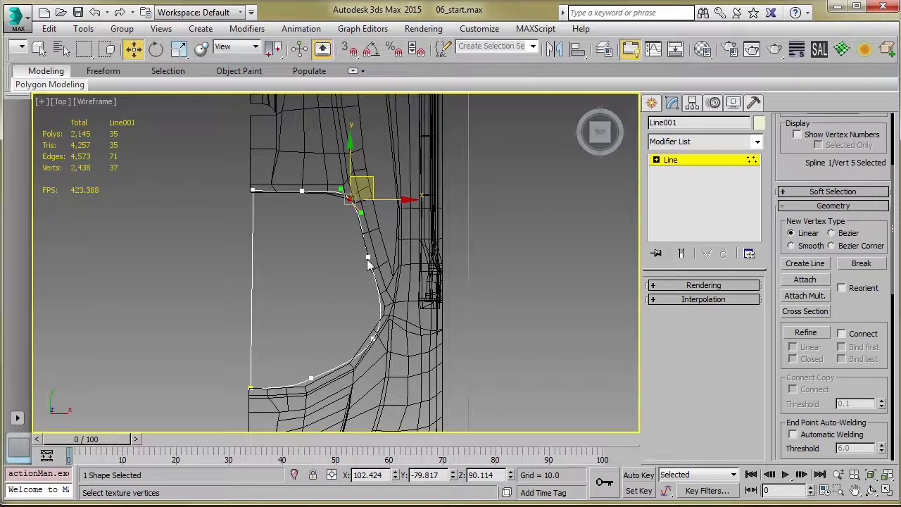
{"action": "left_click", "coordinate": [806, 333]}
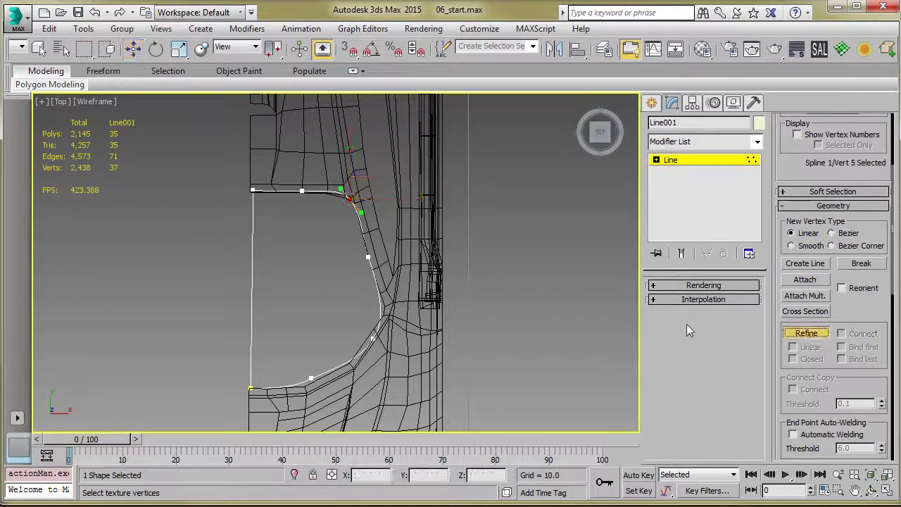
{"action": "scroll", "coordinate": [267, 235], "scroll_direction": "up", "scroll_amount": 3}
{"action": "middle_click_drag", "start_coordinate": [268, 235], "coordinate": [269, 215]}
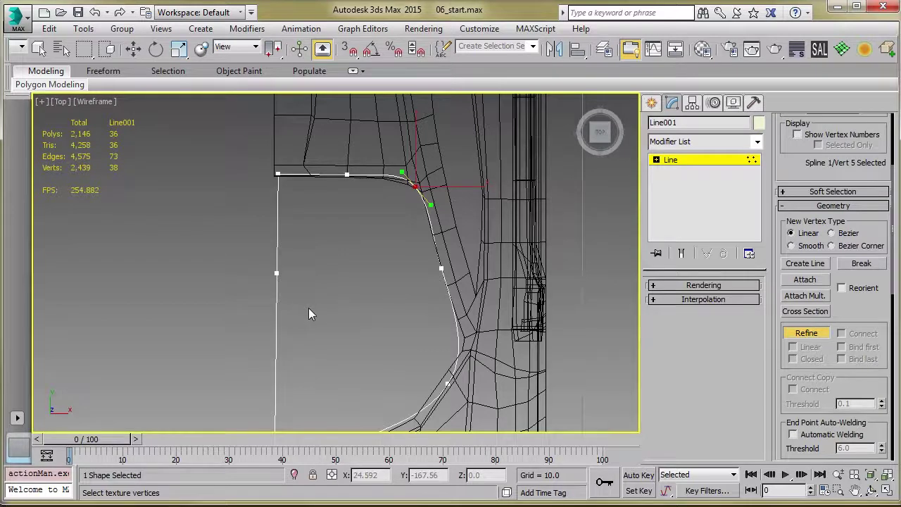
{"action": "key", "text": "w"}
- Select the pillar vertex together with the new centre-edge vertex to compare their positions in an angled view
{"action": "middle_click_drag", "start_coordinate": [309, 284], "coordinate": [388, 260], "text": "alt"}
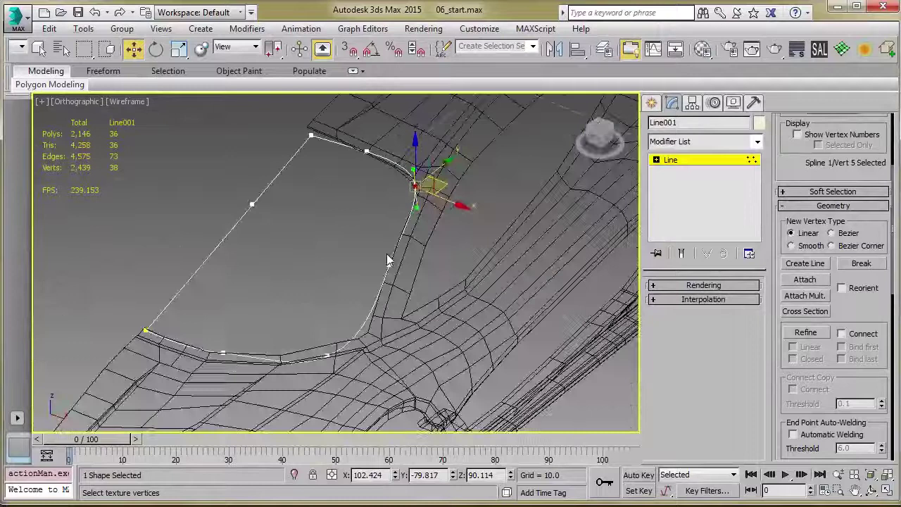
{"action": "middle_click_drag", "start_coordinate": [269, 255], "coordinate": [261, 216]}
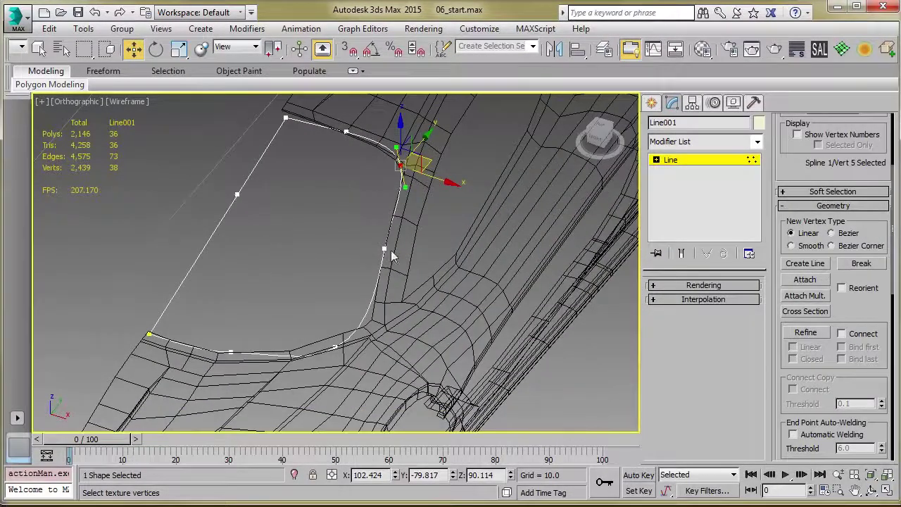
{"action": "left_click", "coordinate": [384, 249]}
{"action": "left_click", "coordinate": [238, 194], "text": "ctrl"}
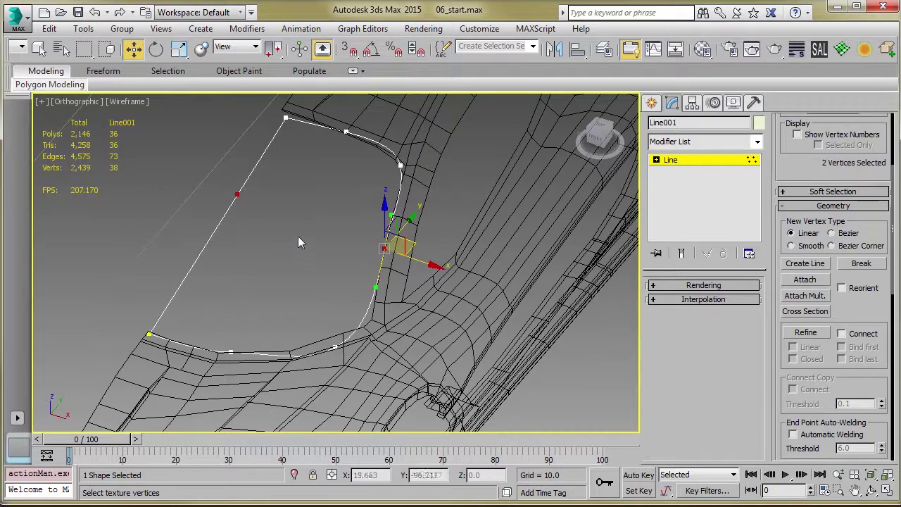
- Start the Line tool and enable 3D snapping to vertices
{"action": "left_click", "coordinate": [652, 105]}
{"action": "left_click", "coordinate": [676, 203]}
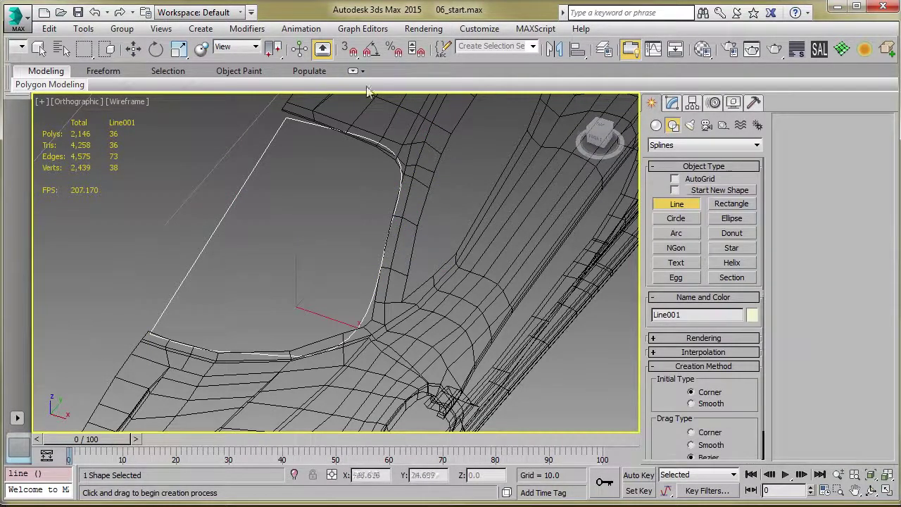
{"action": "left_click", "coordinate": [358, 55]}
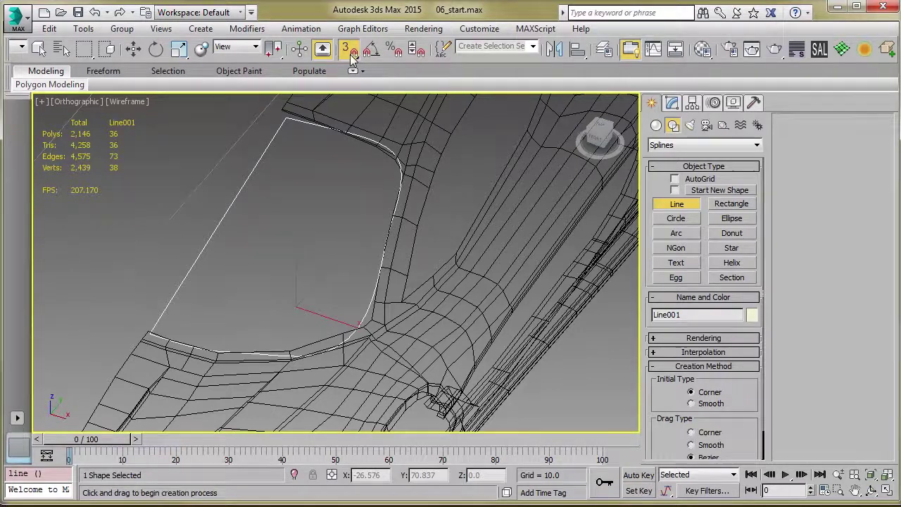
{"action": "right_click", "coordinate": [352, 55]}
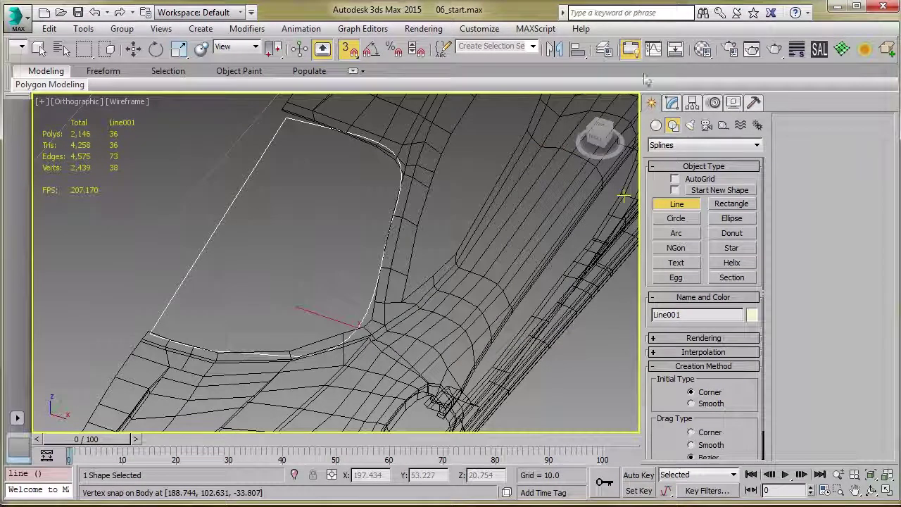
{"action": "left_click", "coordinate": [543, 156]}
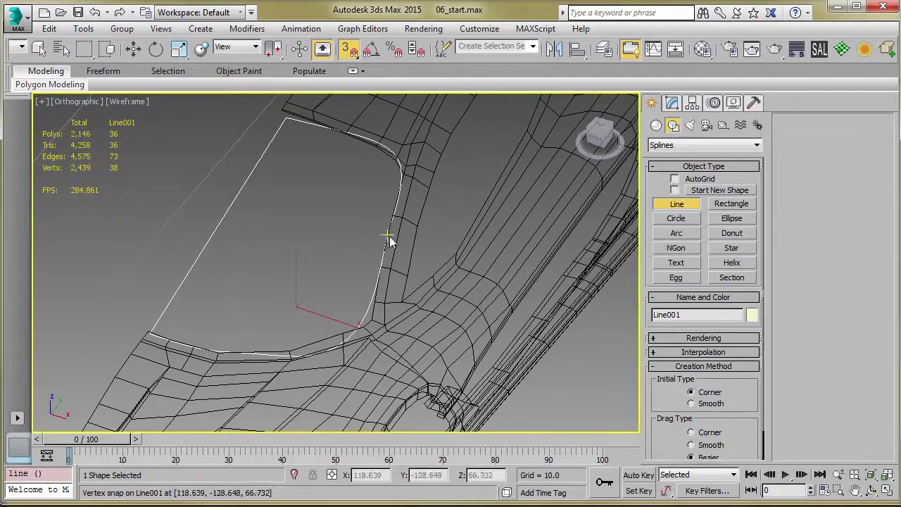
- Isolate the windshield spline and turn on its Vertex Ticks display
{"action": "key", "text": "alt+q"}
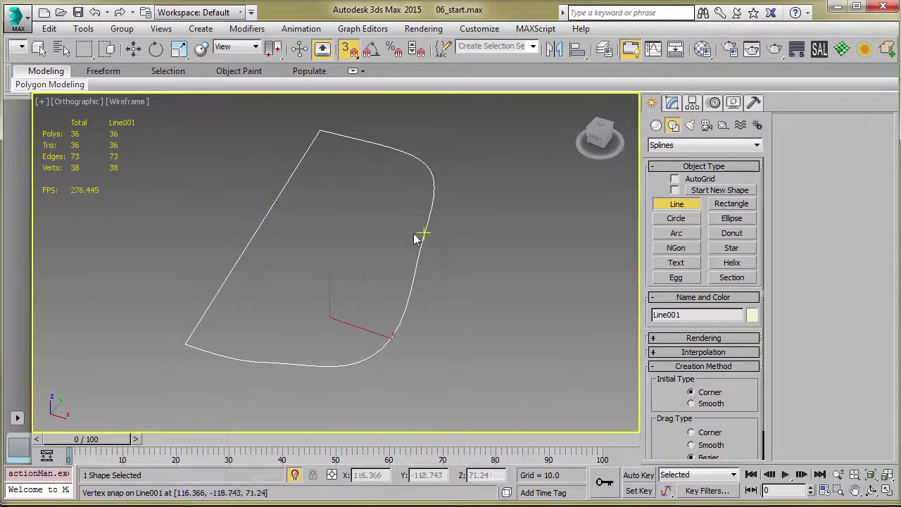
{"action": "middle_click_drag", "start_coordinate": [328, 225], "coordinate": [328, 238]}
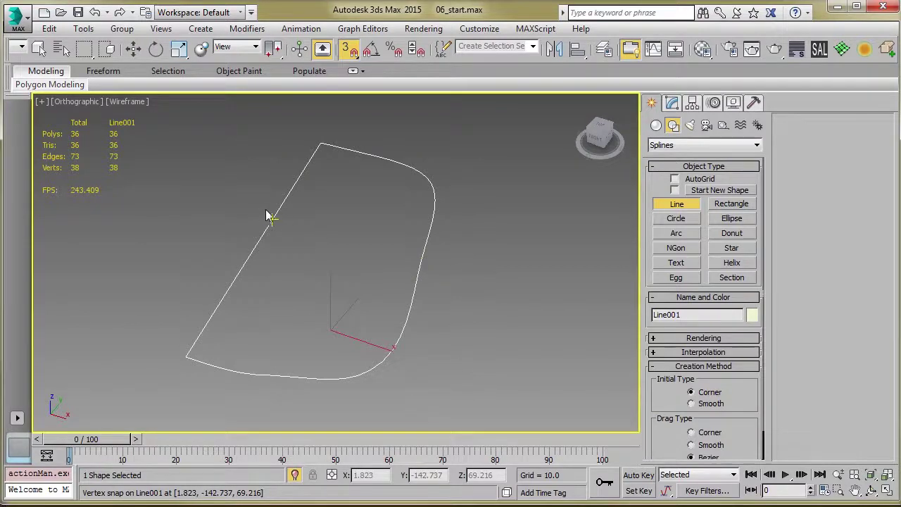
{"action": "middle_click_drag", "start_coordinate": [291, 199], "coordinate": [267, 221]}
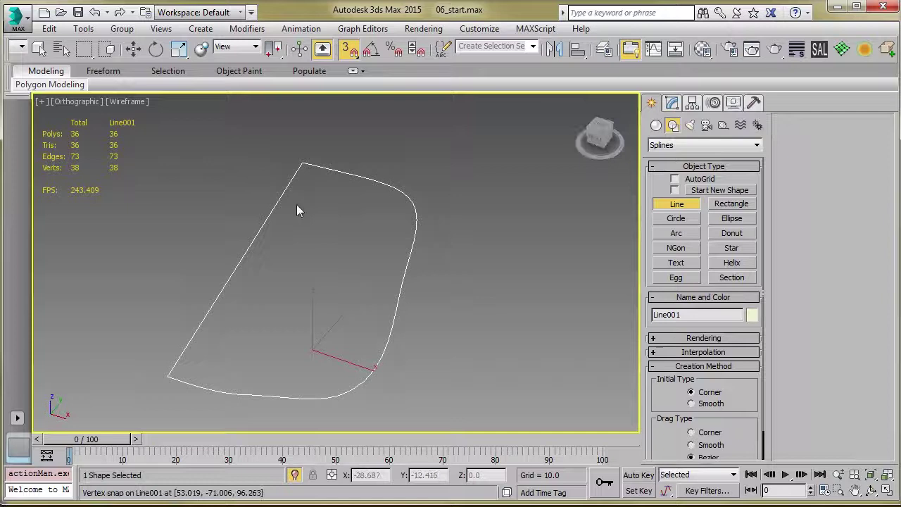
{"action": "left_click", "coordinate": [733, 102]}
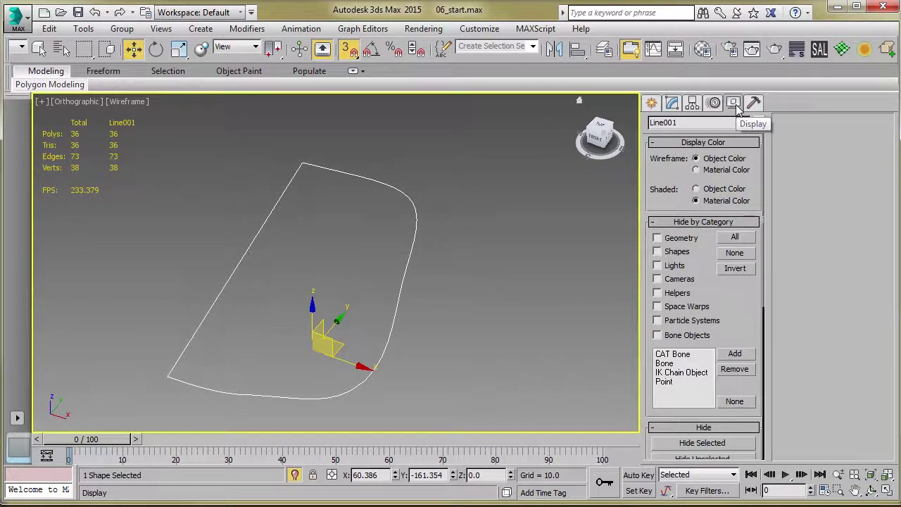
{"action": "scroll", "coordinate": [669, 195], "scroll_direction": "down", "scroll_amount": 6}
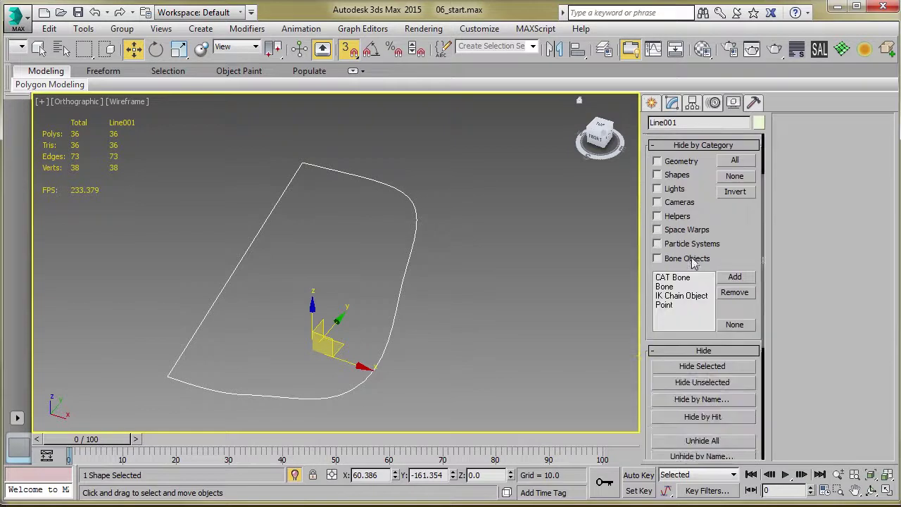
{"action": "left_click", "coordinate": [664, 354]}
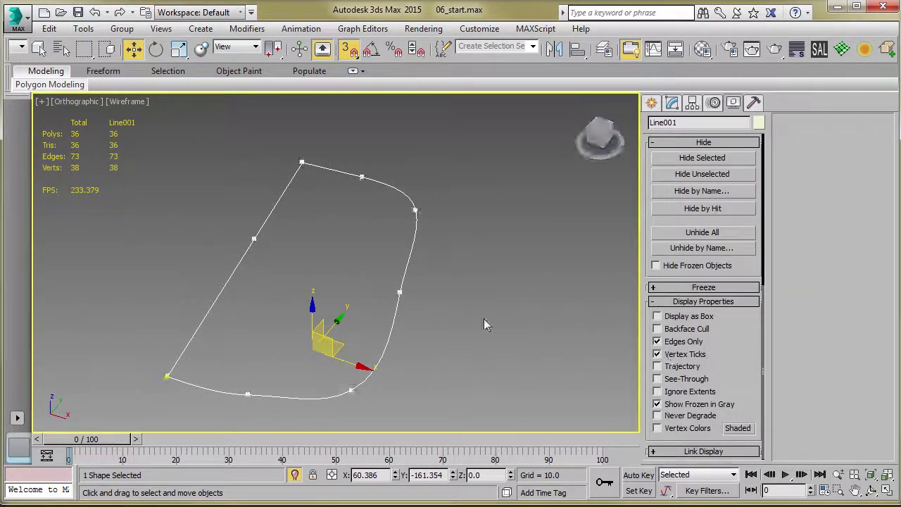
- Draw a straight crosswise line snapped from the pillar vertex to the middle vertex of the centre edge
{"action": "left_click", "coordinate": [652, 102]}
{"action": "left_click", "coordinate": [676, 204]}
{"action": "scroll", "coordinate": [353, 312], "scroll_direction": "up", "scroll_amount": 3}
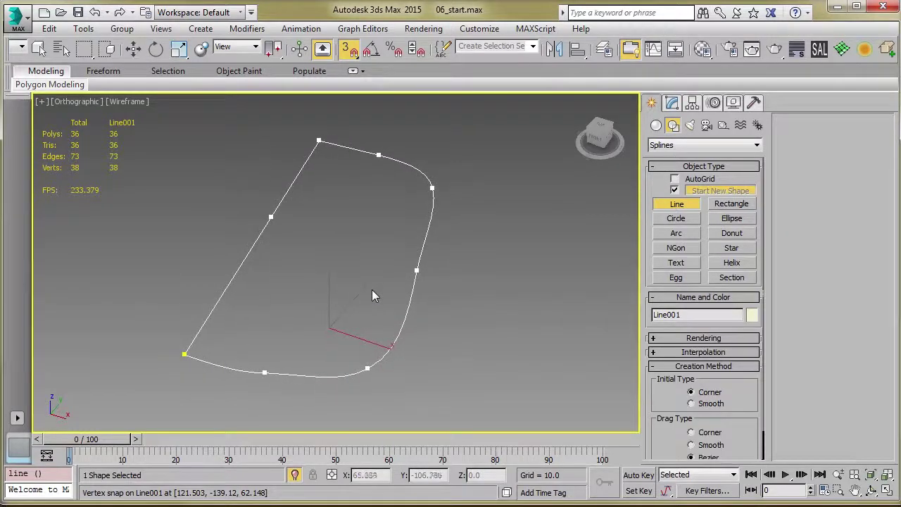
{"action": "left_click", "coordinate": [433, 298]}
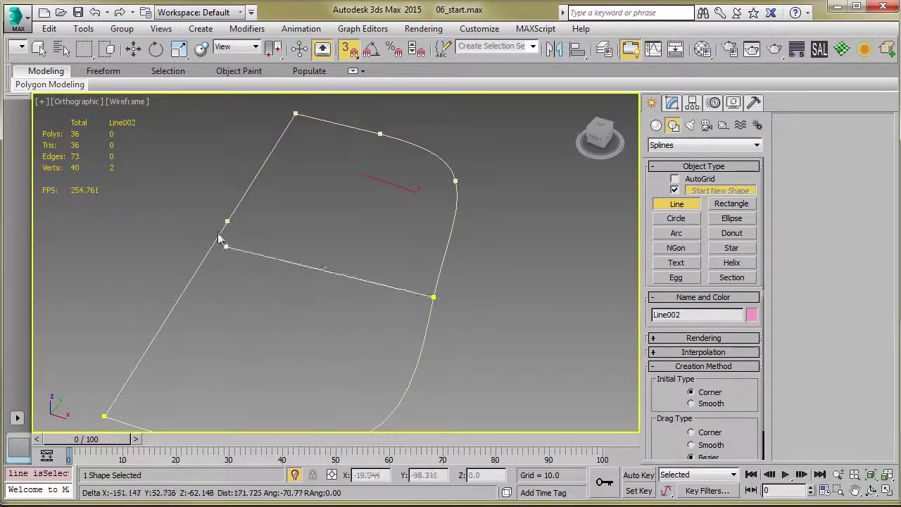
{"action": "key", "text": "w"}
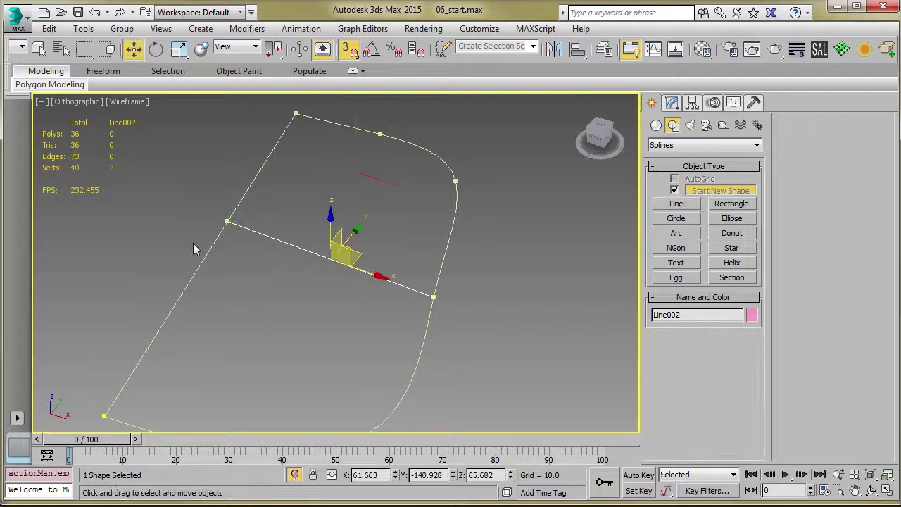
- Draw a lengthwise line snapped from the roof-edge vertex to the hood-edge vertex, with an intermediate point near the crosswise line
{"action": "left_click_drag", "start_coordinate": [193, 237], "coordinate": [268, 271]}
{"action": "mouse_move", "coordinate": [268, 272]}
{"action": "middle_mouse_down", "text": "alt"}
{"action": "mouse_move", "coordinate": [232, 273]}
{"action": "mouse_move", "coordinate": [258, 251]}
{"action": "mouse_move", "coordinate": [207, 234]}
{"action": "mouse_move", "coordinate": [209, 225]}
{"action": "mouse_move", "coordinate": [261, 268]}
{"action": "middle_mouse_up", "text": "alt"}
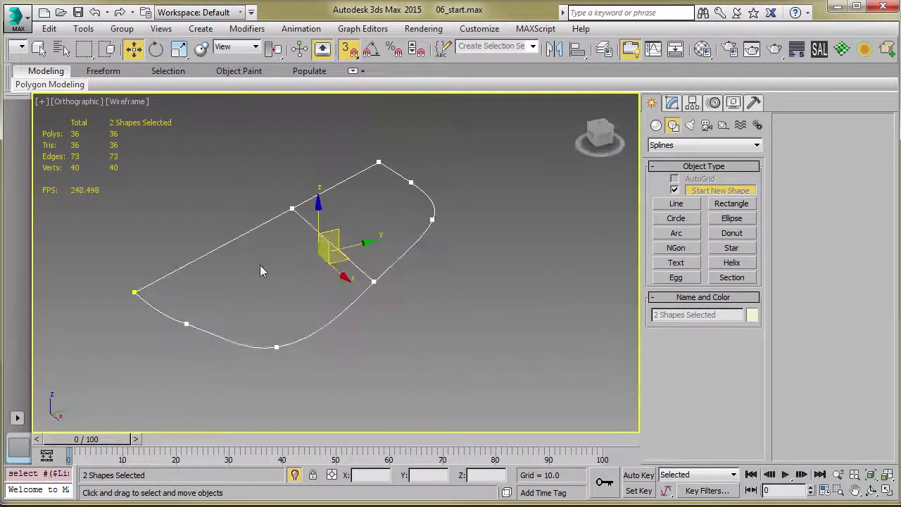
{"action": "left_click", "coordinate": [675, 190]}
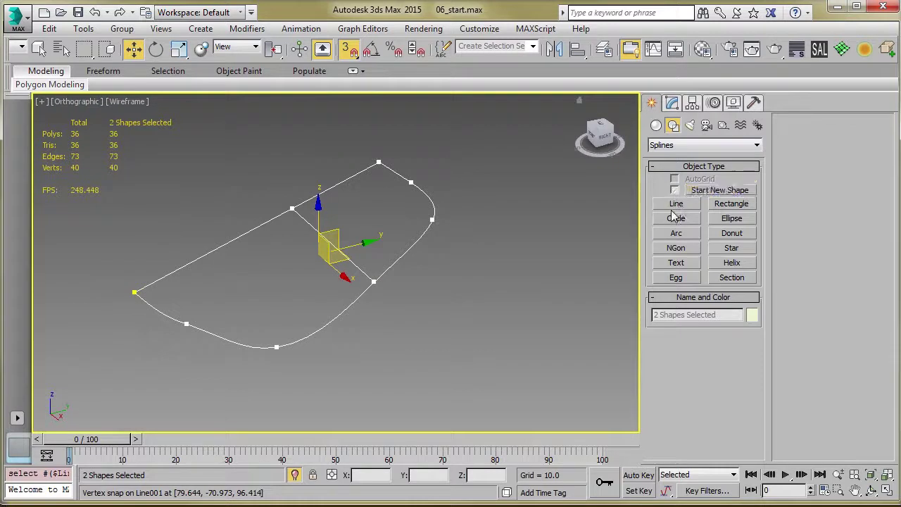
{"action": "left_click", "coordinate": [677, 204]}
{"action": "left_click", "coordinate": [411, 183]}
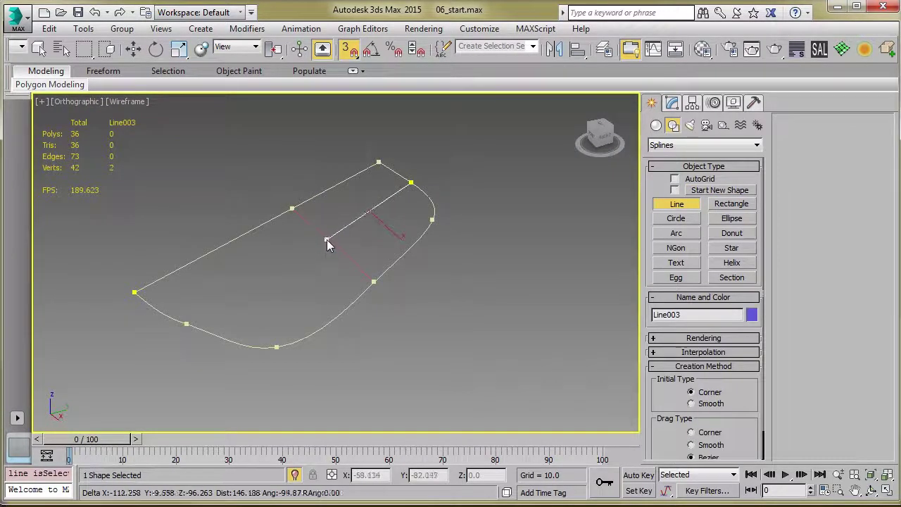
{"action": "left_click", "coordinate": [327, 240]}
{"action": "left_click", "coordinate": [192, 324]}
{"action": "right_click", "coordinate": [192, 324]}
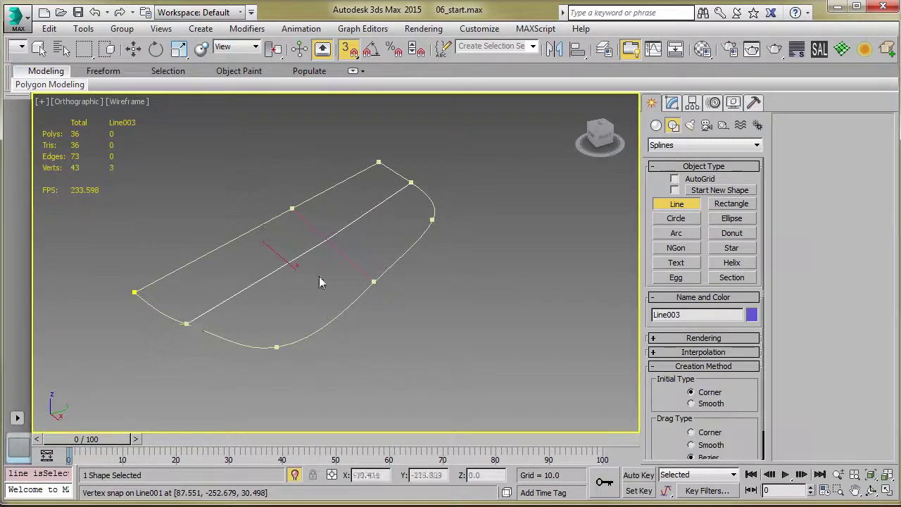
- Delete the lengthwise line's intermediate vertex so it runs straight between the roof and hood edges
{"action": "middle_click_drag", "start_coordinate": [319, 277], "coordinate": [299, 259], "text": "alt"}
{"action": "right_click", "coordinate": [299, 264]}
{"action": "key", "text": "1"}
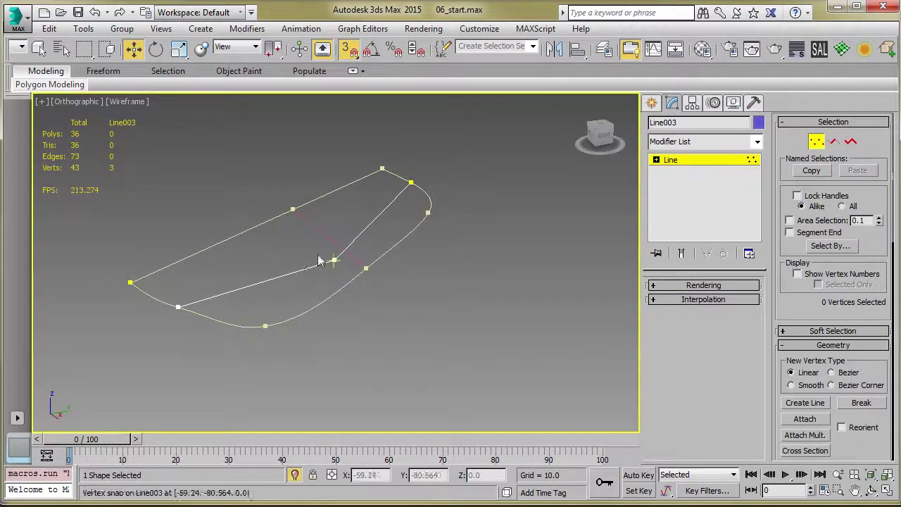
{"action": "left_click_drag", "start_coordinate": [350, 279], "coordinate": [350, 277]}
{"action": "key", "text": "Delete"}
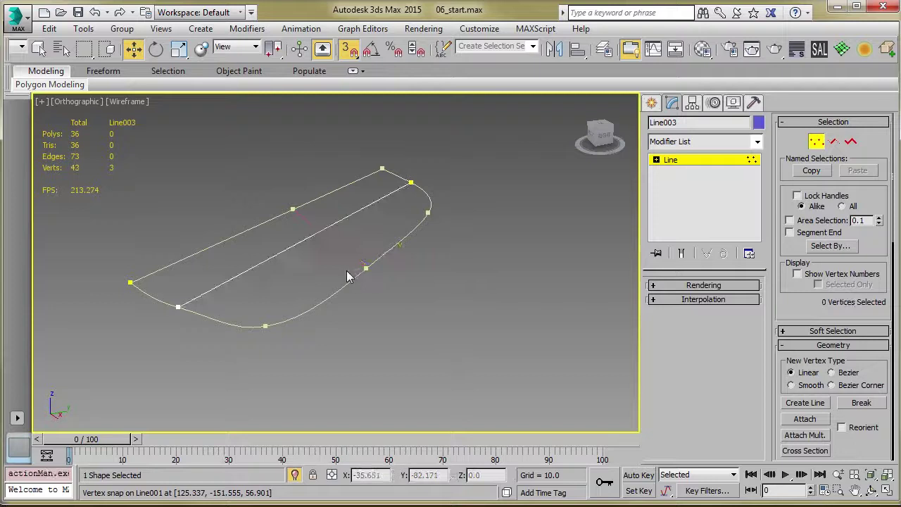
{"action": "middle_click_drag", "start_coordinate": [350, 274], "coordinate": [279, 295], "text": "alt"}
{"action": "left_click", "coordinate": [705, 160]}
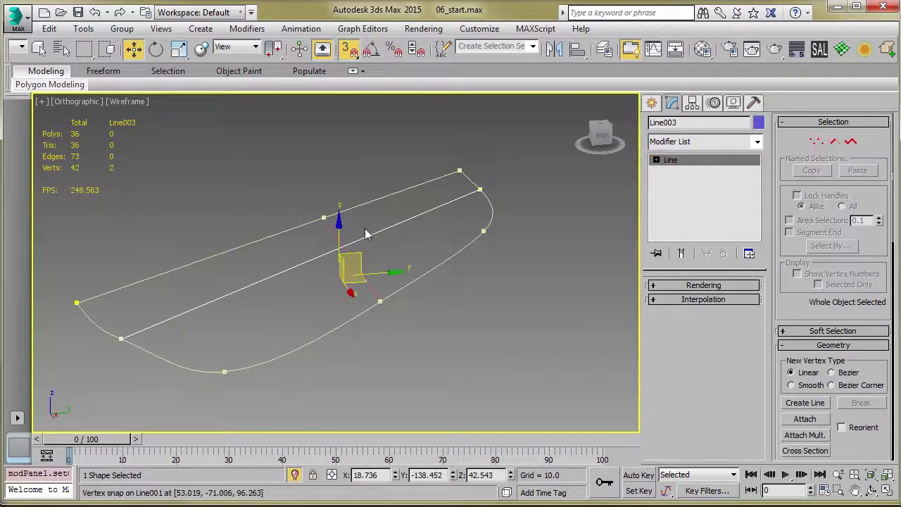
- Attach the lengthwise line to the windshield outline spline
{"action": "middle_click_drag", "start_coordinate": [487, 252], "coordinate": [496, 242]}
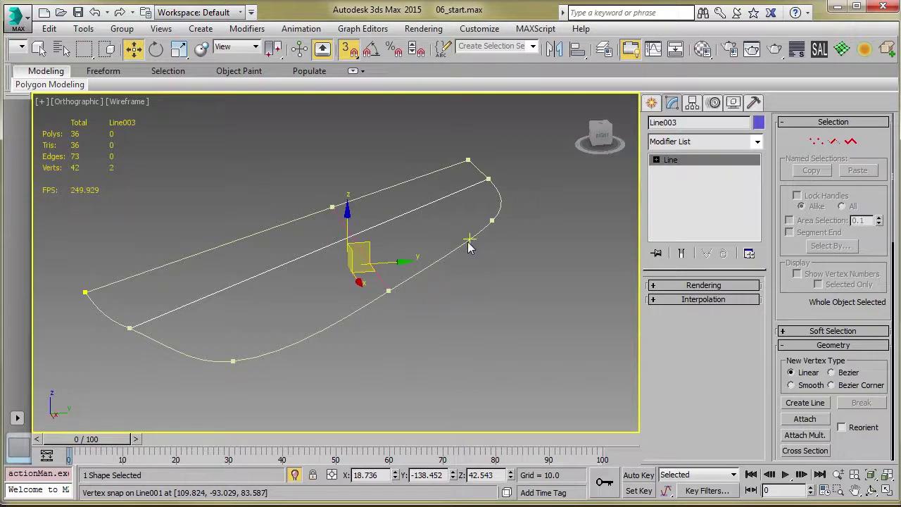
{"action": "left_click", "coordinate": [469, 244]}
{"action": "scroll", "coordinate": [794, 322], "scroll_direction": "down", "scroll_amount": 3}
{"action": "left_click", "coordinate": [805, 339]}
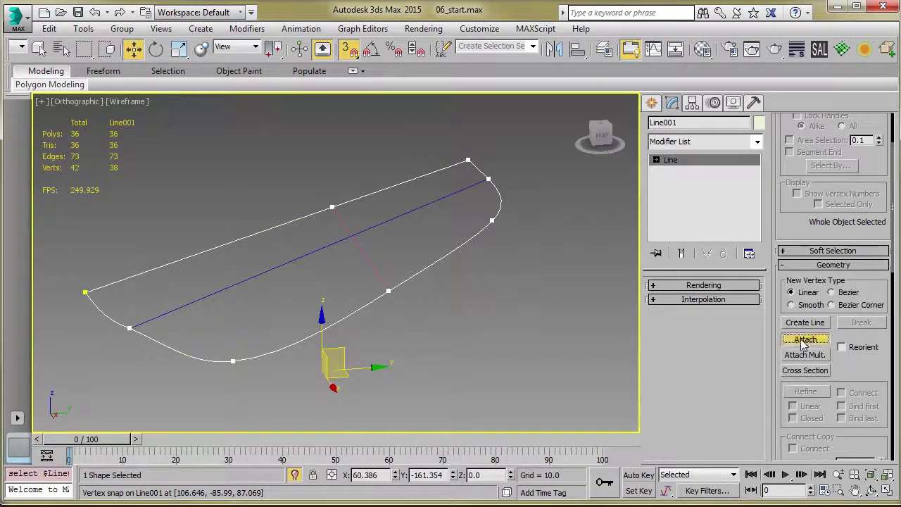
{"action": "left_click", "coordinate": [385, 225]}
{"action": "middle_click_drag", "start_coordinate": [398, 237], "coordinate": [408, 261], "text": "alt"}
{"action": "key", "text": "w"}
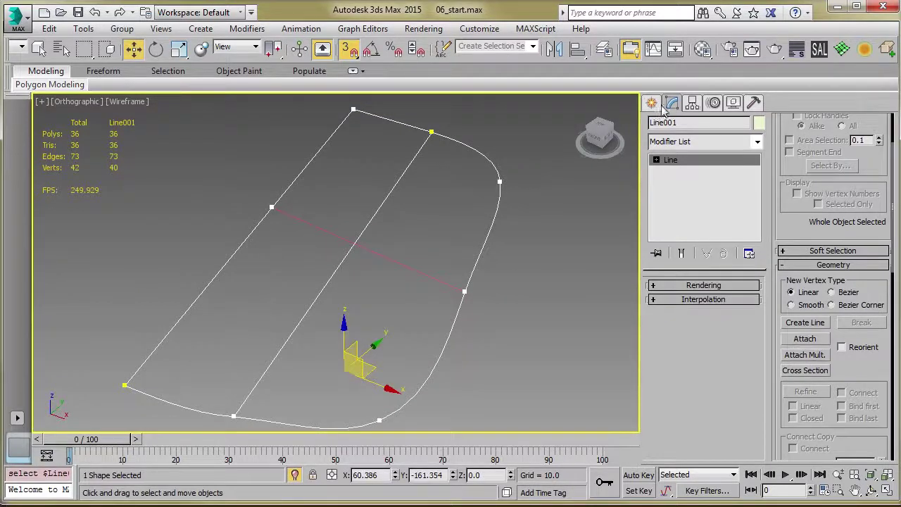
{"action": "left_click", "coordinate": [651, 102]}
{"action": "left_click", "coordinate": [672, 104]}
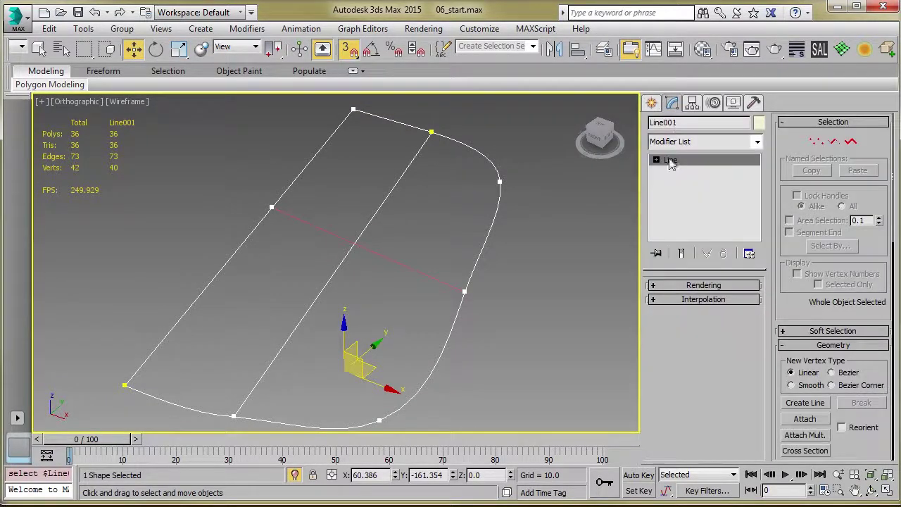
{"action": "scroll", "coordinate": [794, 290], "scroll_direction": "down", "scroll_amount": 5}
{"action": "scroll", "coordinate": [838, 295], "scroll_direction": "down", "scroll_amount": 3}
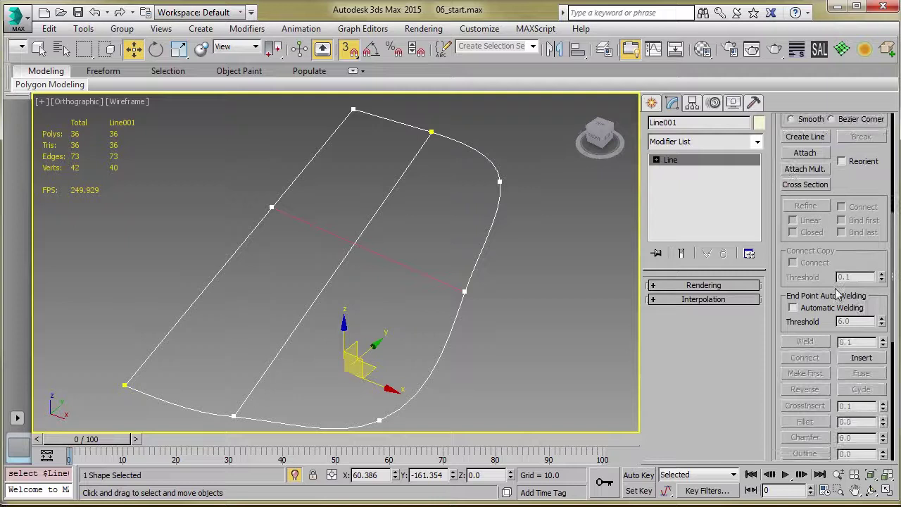
{"action": "scroll", "coordinate": [817, 283], "scroll_direction": "up", "scroll_amount": 2}
{"action": "key", "text": "1"}
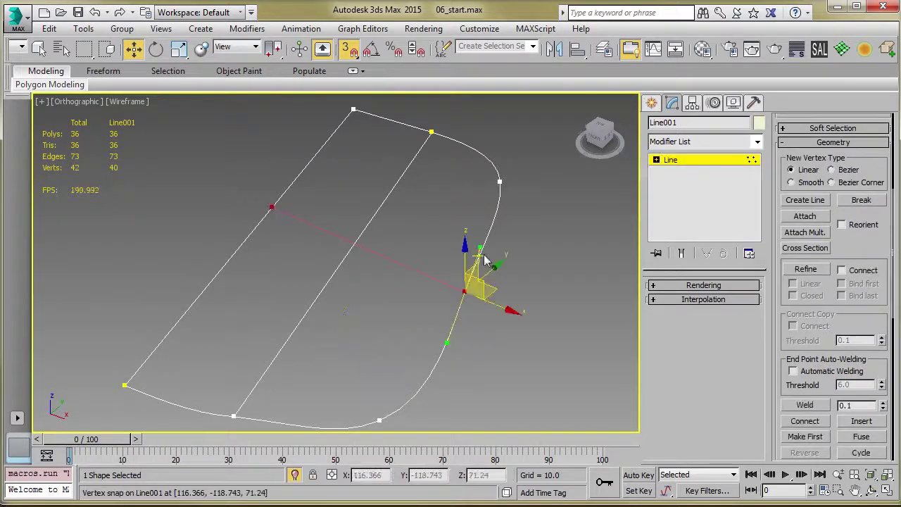
{"action": "left_click", "coordinate": [521, 235]}
{"action": "left_click", "coordinate": [673, 163]}
{"action": "left_click", "coordinate": [431, 277]}
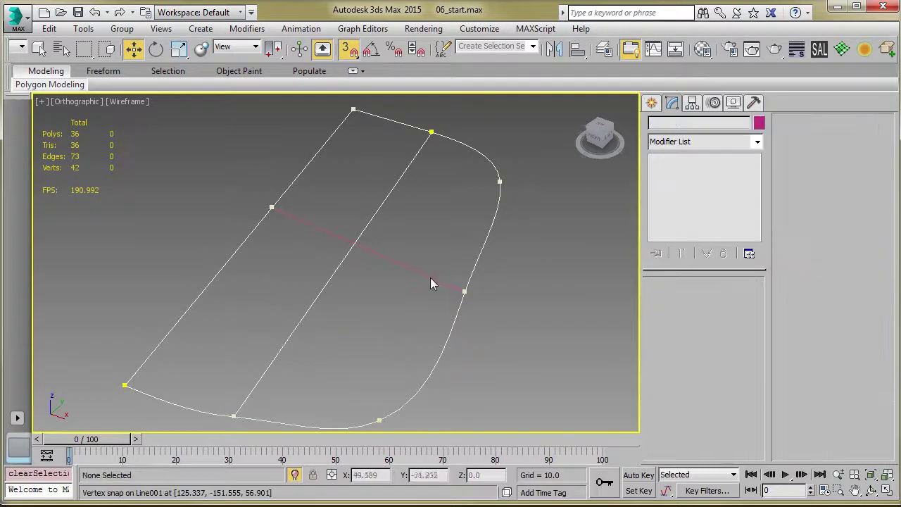
{"action": "left_click", "coordinate": [432, 277]}
{"action": "left_click", "coordinate": [487, 255]}
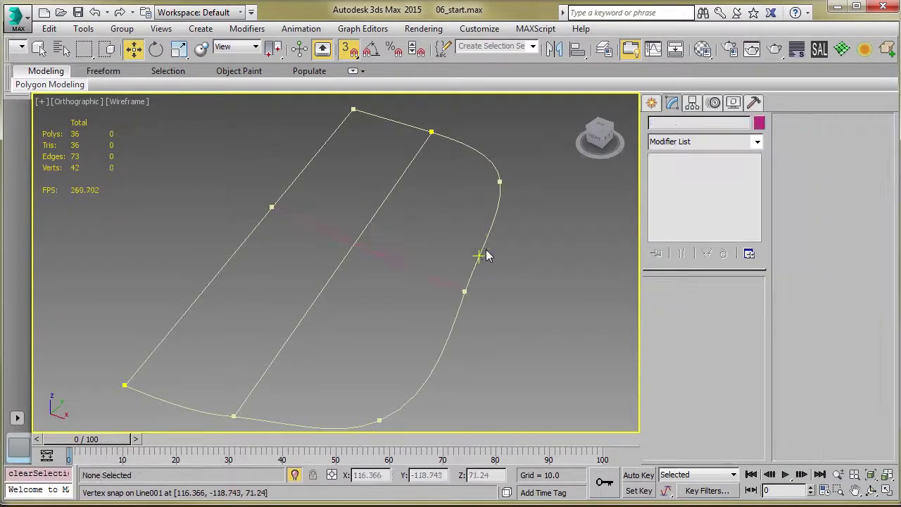
- Select the windshield outline spline and attach the crosswise line to it
{"action": "left_click", "coordinate": [481, 256]}
{"action": "scroll", "coordinate": [810, 317], "scroll_direction": "down", "scroll_amount": 3}
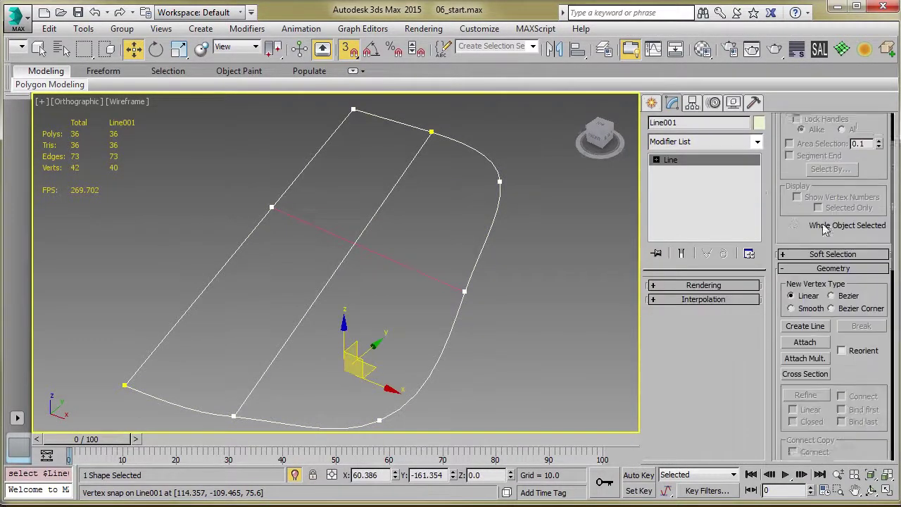
{"action": "left_click", "coordinate": [806, 339]}
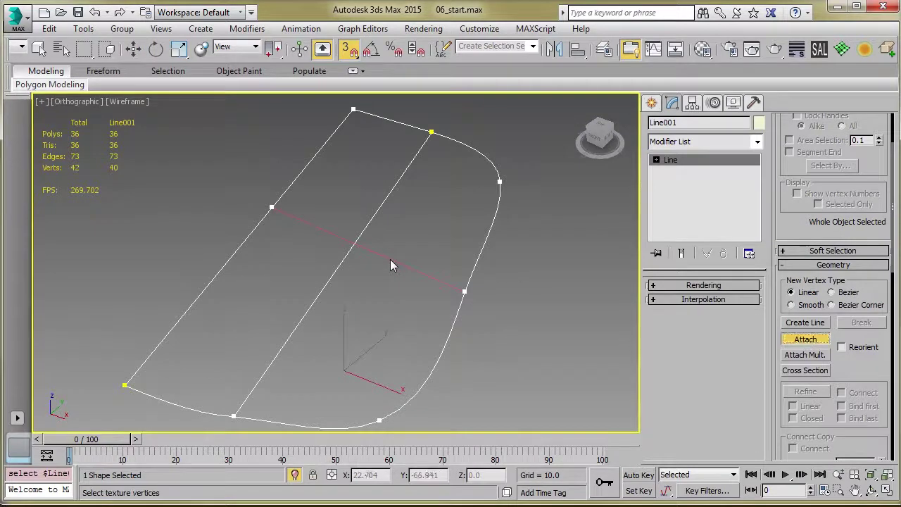
{"action": "left_click", "coordinate": [802, 340]}
- Refine the crosswise and lengthwise lines by adding one vertex to each at their crossing
{"action": "key", "text": "1"}
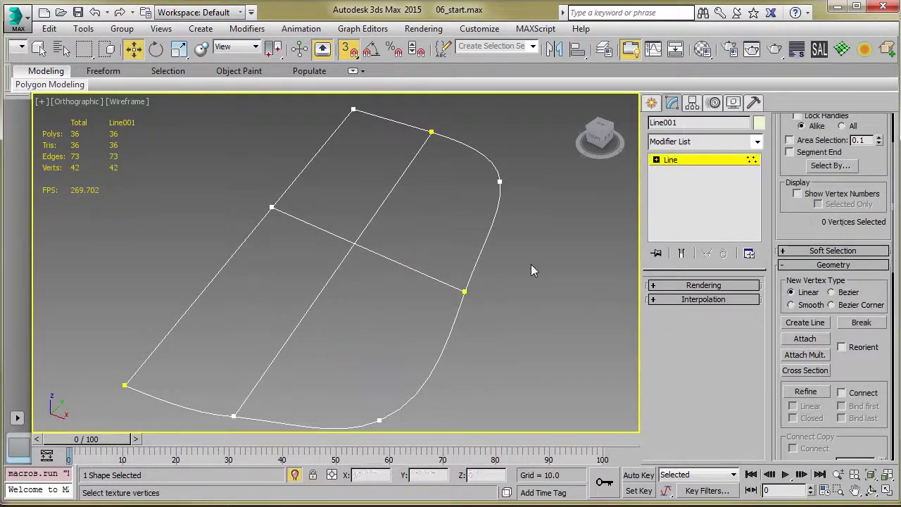
{"action": "scroll", "coordinate": [788, 222], "scroll_direction": "down", "scroll_amount": 2}
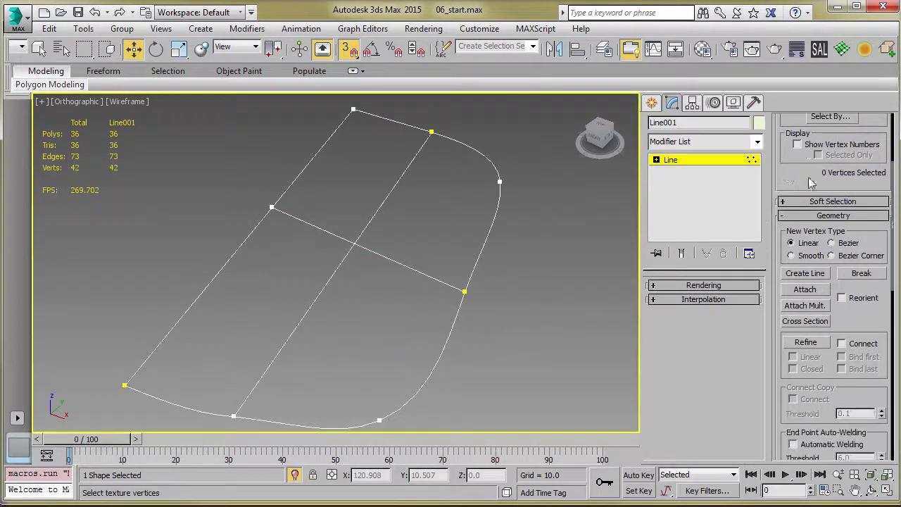
{"action": "left_click", "coordinate": [806, 343]}
{"action": "scroll", "coordinate": [383, 254], "scroll_direction": "up", "scroll_amount": 4}
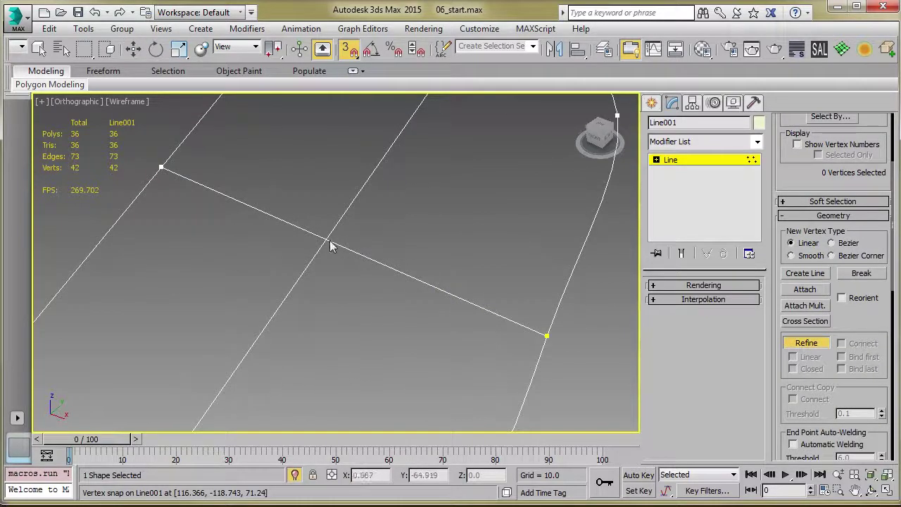
{"action": "middle_click_drag", "start_coordinate": [345, 255], "coordinate": [423, 361], "text": "alt"}
{"action": "left_click", "coordinate": [313, 385]}
{"action": "key", "text": "ctrl+z"}
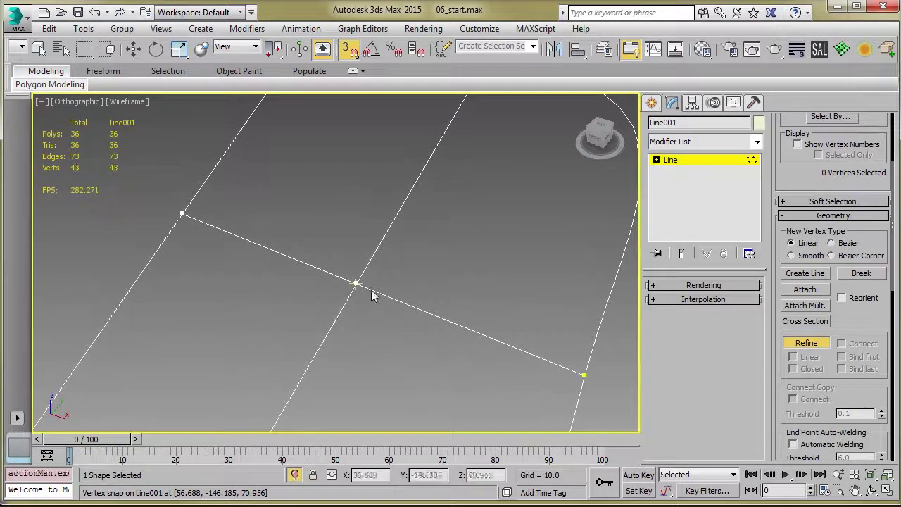
{"action": "left_click", "coordinate": [375, 298]}
{"action": "middle_click_drag", "start_coordinate": [376, 298], "coordinate": [434, 274], "text": "alt"}
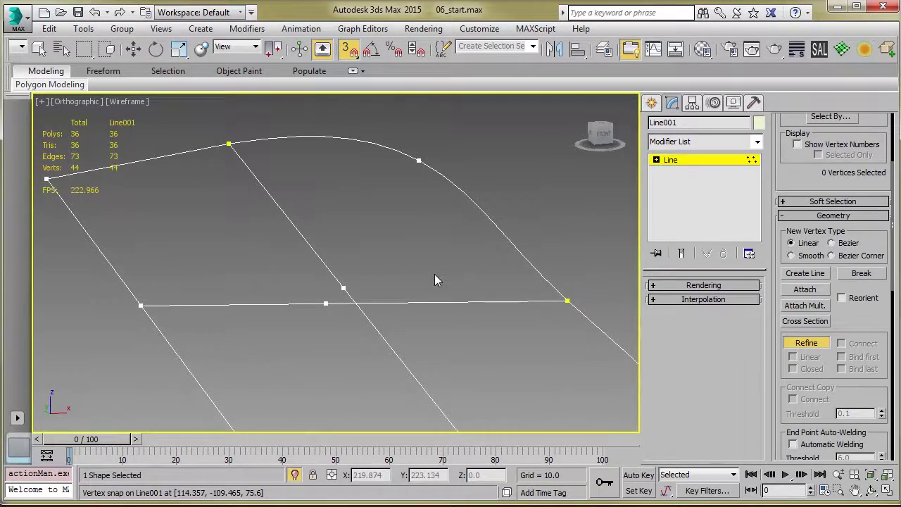
- Snap the crosswise line's new vertex onto the lengthwise line's new vertex
{"action": "key", "text": "1"}
{"action": "left_click", "coordinate": [324, 305]}
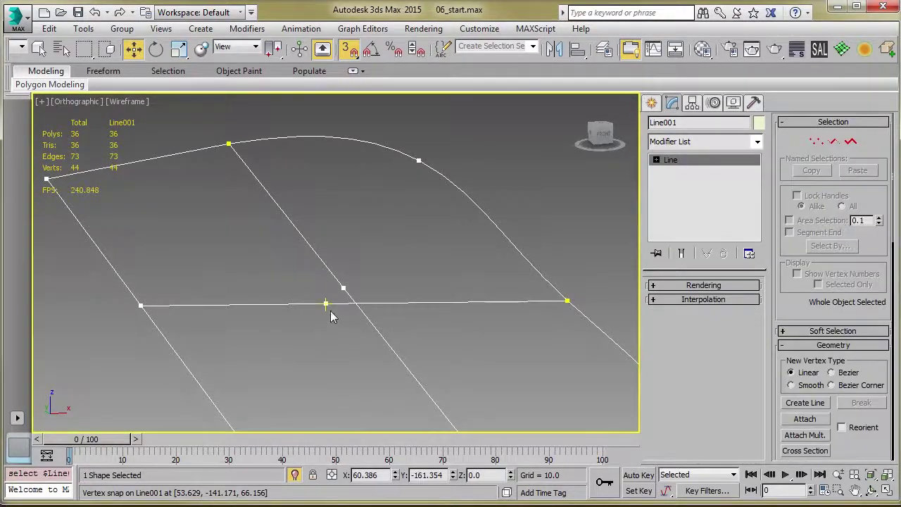
{"action": "key", "text": "1"}
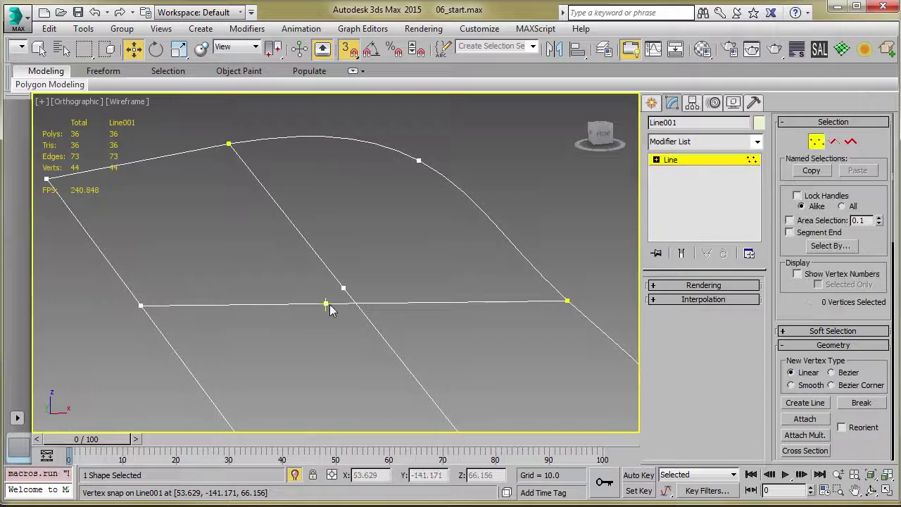
{"action": "left_click", "coordinate": [325, 304]}
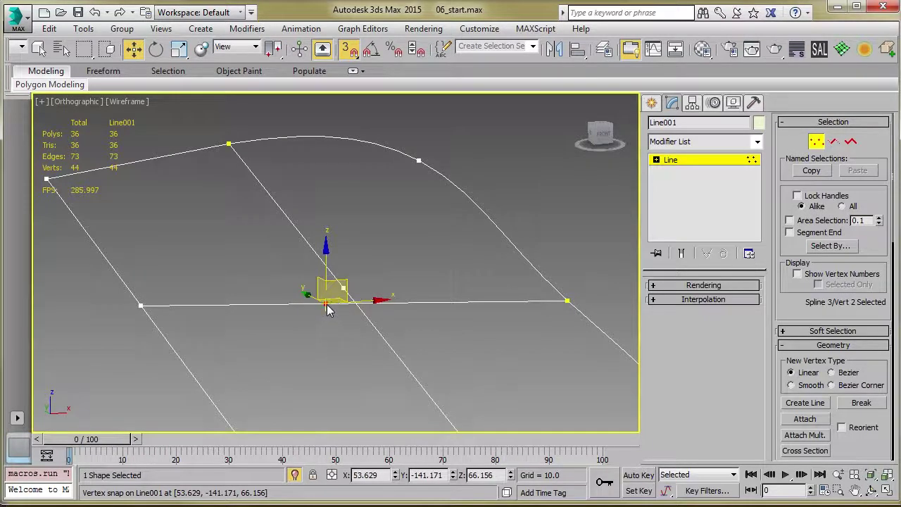
{"action": "left_click_drag", "start_coordinate": [327, 304], "coordinate": [344, 289]}
- Select both coincident vertices at the crossing and change their vertex type so the lines curve smoothly through them
{"action": "middle_click_drag", "start_coordinate": [389, 327], "coordinate": [293, 317], "text": "alt"}
{"action": "scroll", "coordinate": [324, 303], "scroll_direction": "down", "scroll_amount": 2}
{"action": "left_click_drag", "start_coordinate": [300, 282], "coordinate": [381, 341]}
{"action": "middle_click_drag", "start_coordinate": [347, 312], "coordinate": [305, 308], "text": "alt"}
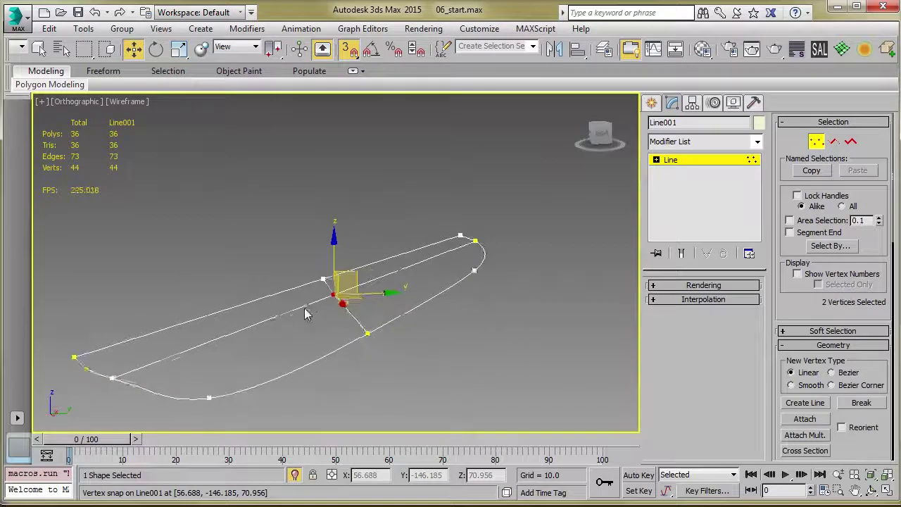
{"action": "scroll", "coordinate": [309, 311], "scroll_direction": "up", "scroll_amount": 10}
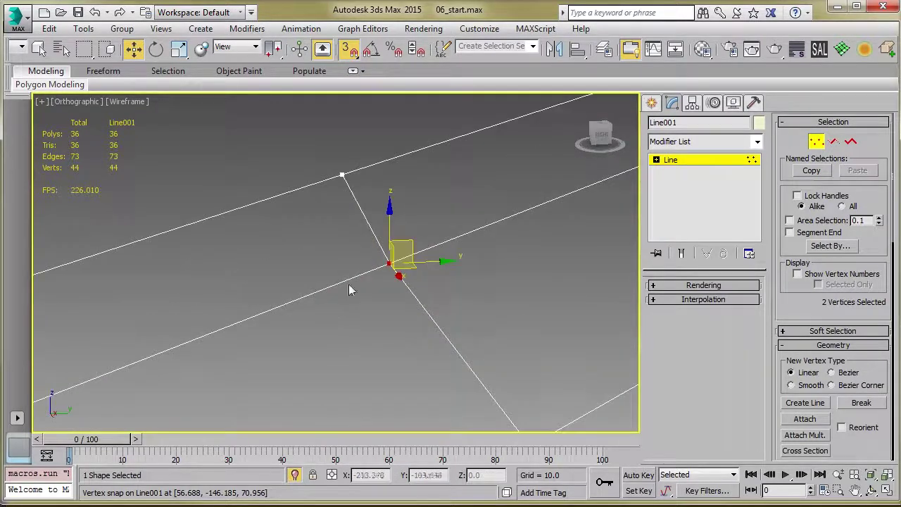
{"action": "right_click", "coordinate": [386, 266]}
{"action": "left_click", "coordinate": [366, 190]}
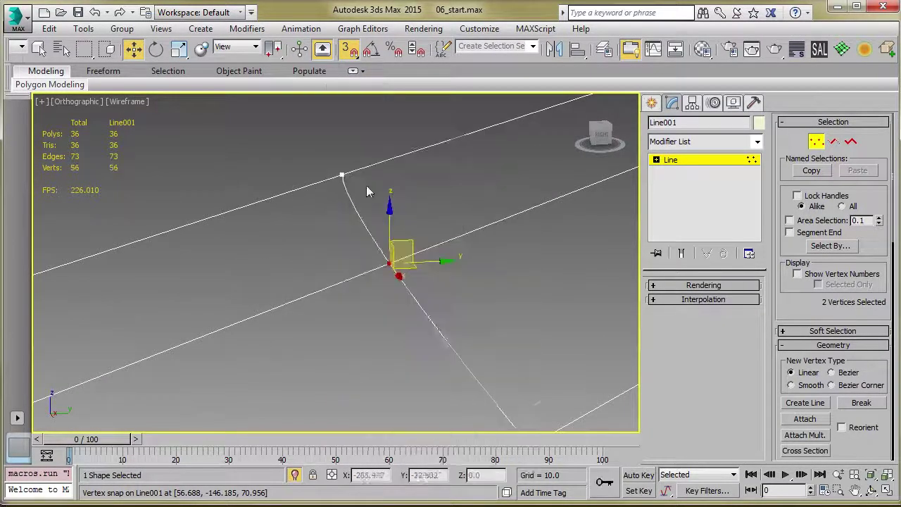
- Leave vertex editing, shade the view and apply the Surface modifier to the windshield spline cage
{"action": "middle_click_drag", "start_coordinate": [366, 190], "coordinate": [315, 306], "text": "alt"}
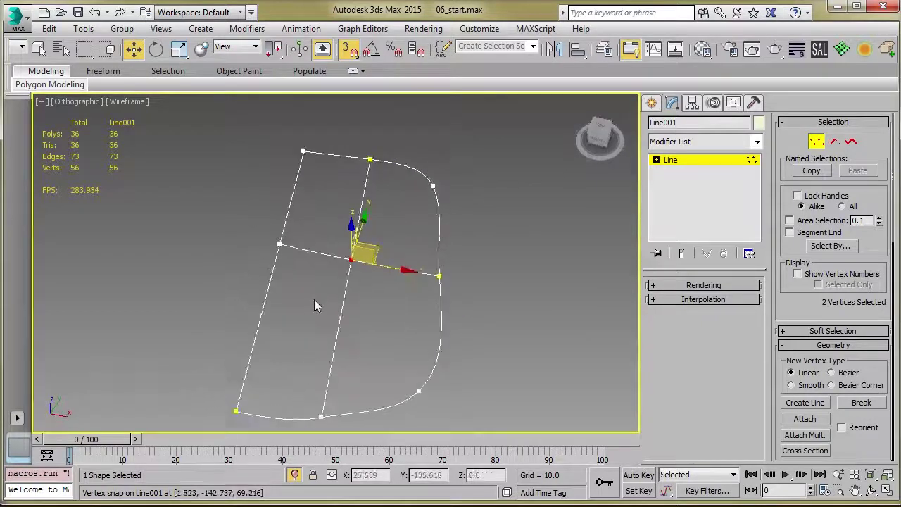
{"action": "middle_click_drag", "start_coordinate": [290, 240], "coordinate": [299, 210], "text": "alt"}
{"action": "middle_click_drag", "start_coordinate": [282, 251], "coordinate": [276, 260]}
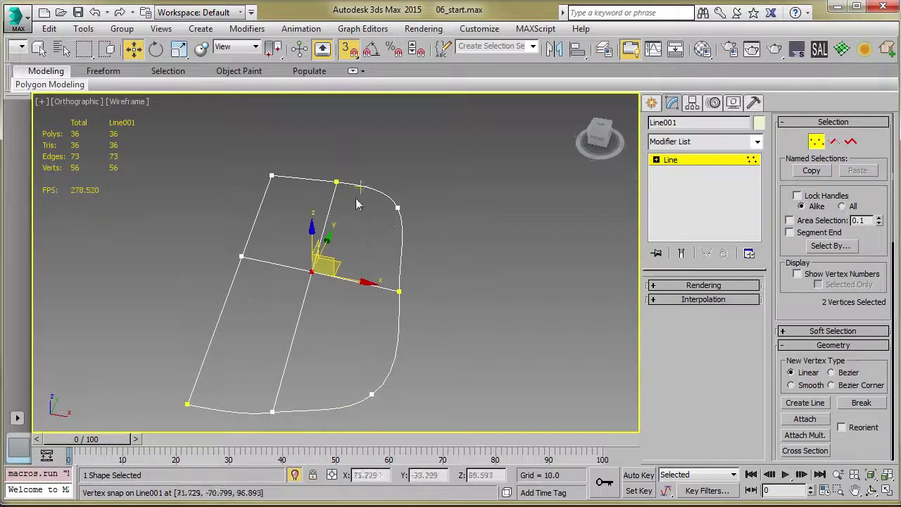
{"action": "left_click", "coordinate": [694, 162]}
{"action": "middle_click_drag", "start_coordinate": [383, 261], "coordinate": [387, 258]}
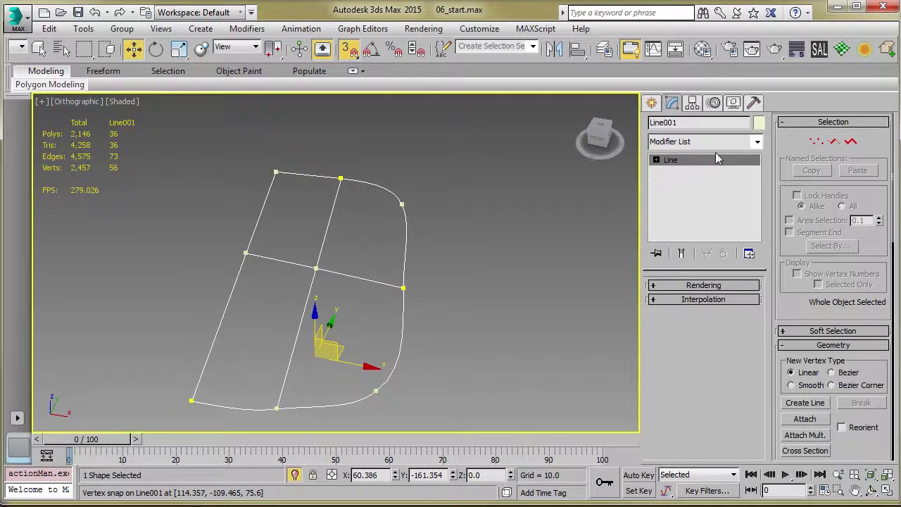
{"action": "left_click", "coordinate": [755, 141]}
{"action": "scroll", "coordinate": [748, 277], "scroll_direction": "down", "scroll_amount": 15}
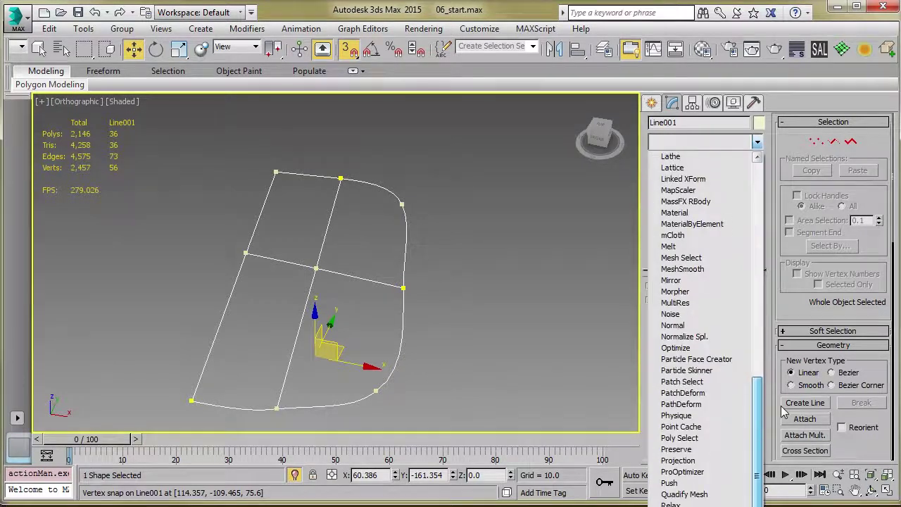
{"action": "scroll", "coordinate": [748, 450], "scroll_direction": "down", "scroll_amount": 9}
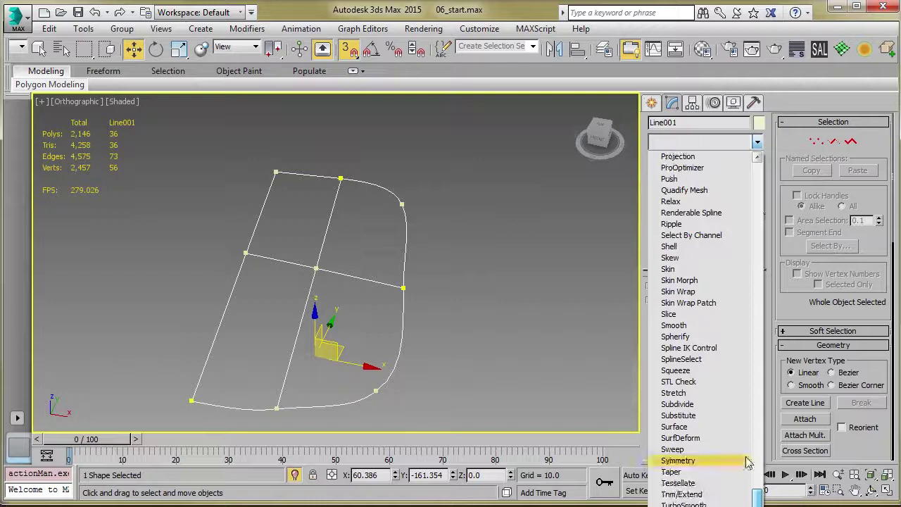
{"action": "left_click", "coordinate": [704, 427]}
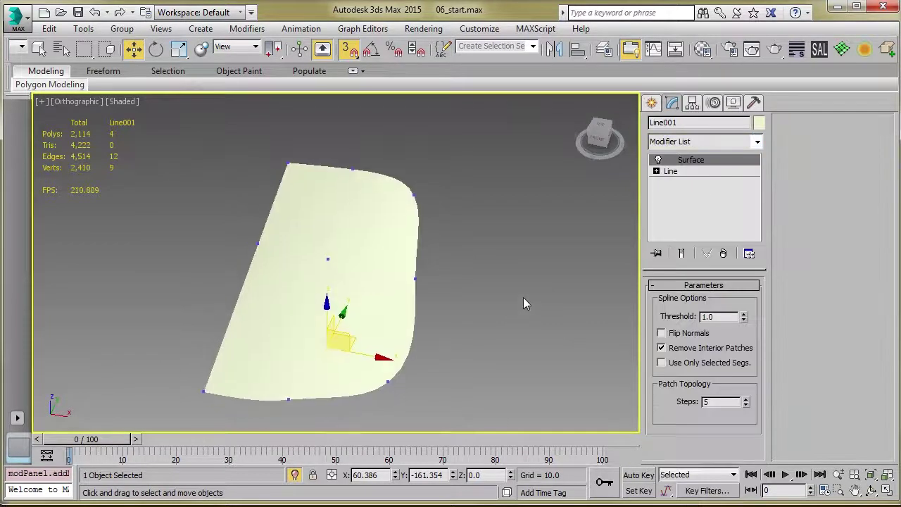
- Display edged faces and add an Edit Poly modifier above Surface
{"action": "key", "text": "F4"}
{"action": "mouse_move", "coordinate": [516, 295]}
{"action": "middle_mouse_down", "text": "alt"}
{"action": "mouse_move", "coordinate": [443, 255]}
{"action": "mouse_move", "coordinate": [404, 264]}
{"action": "mouse_move", "coordinate": [486, 312]}
{"action": "mouse_move", "coordinate": [396, 268]}
{"action": "mouse_move", "coordinate": [446, 267]}
{"action": "mouse_move", "coordinate": [447, 298]}
{"action": "mouse_move", "coordinate": [470, 276]}
{"action": "middle_mouse_up", "text": "alt"}
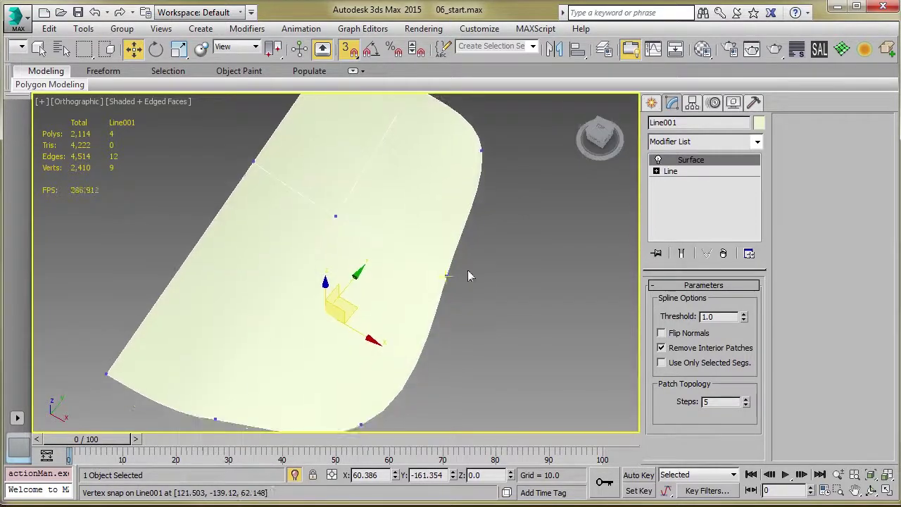
{"action": "left_click", "coordinate": [842, 49]}
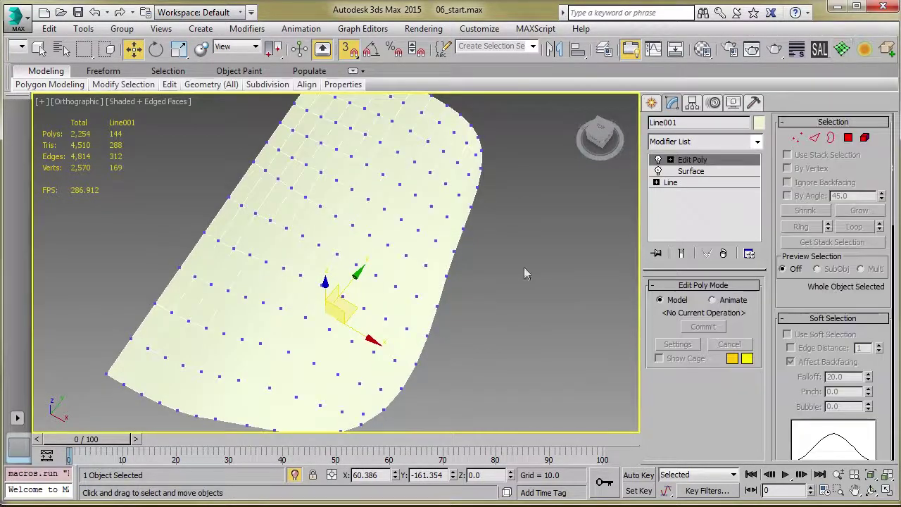
{"action": "middle_click_drag", "start_coordinate": [528, 273], "coordinate": [480, 235], "text": "alt"}
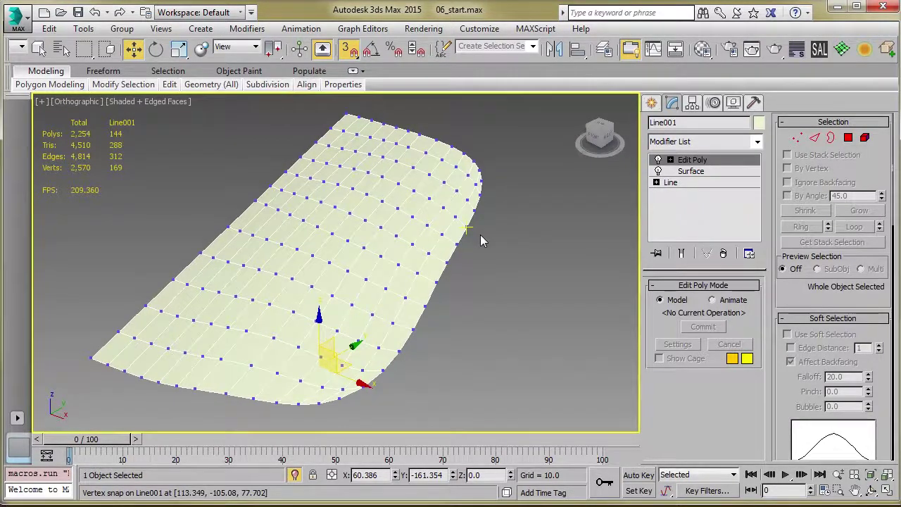
- Turn off snapping and hide the vertex ticks on the windshield surface
{"action": "key", "text": "1"}
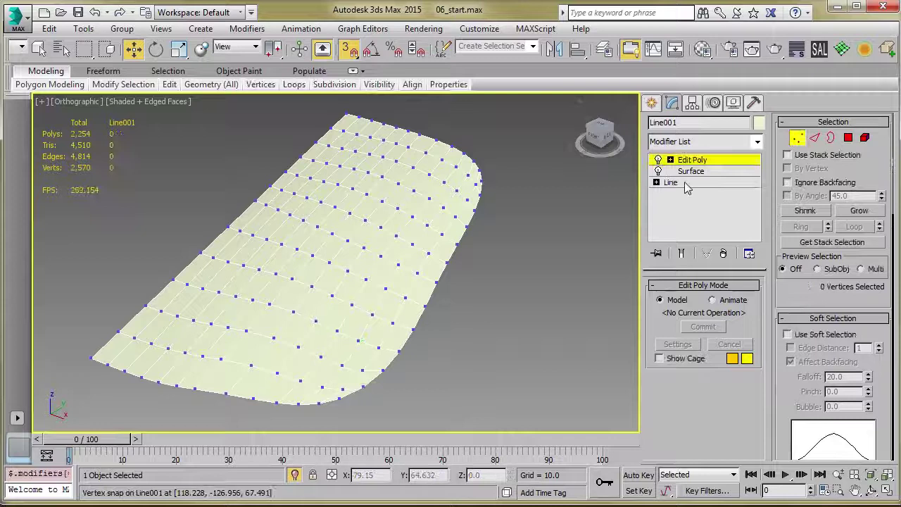
{"action": "left_click", "coordinate": [687, 162]}
{"action": "left_click", "coordinate": [569, 273]}
{"action": "key", "text": "s"}
{"action": "middle_click_drag", "start_coordinate": [440, 319], "coordinate": [423, 320]}
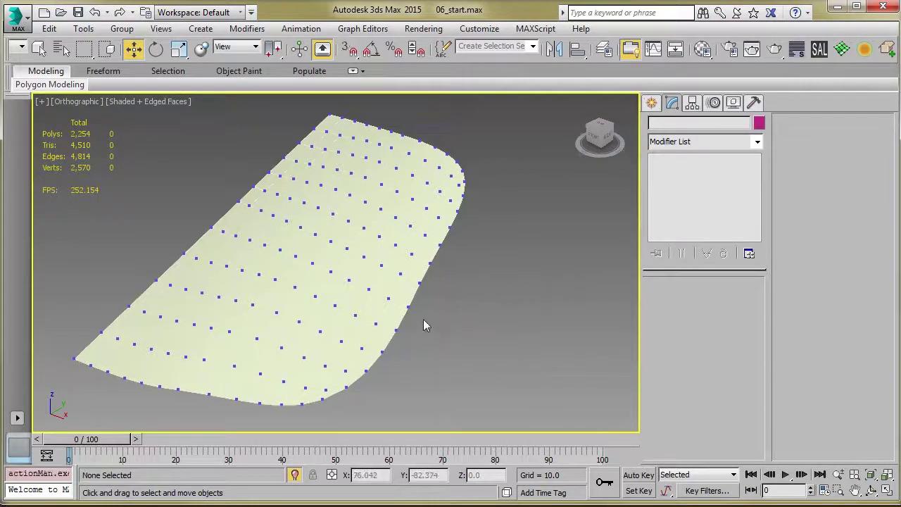
{"action": "left_click", "coordinate": [331, 262]}
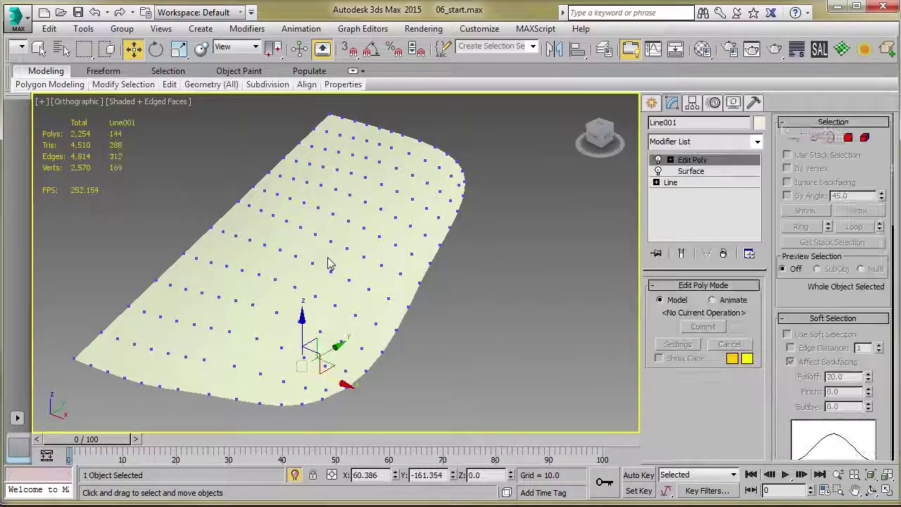
{"action": "left_click", "coordinate": [733, 103]}
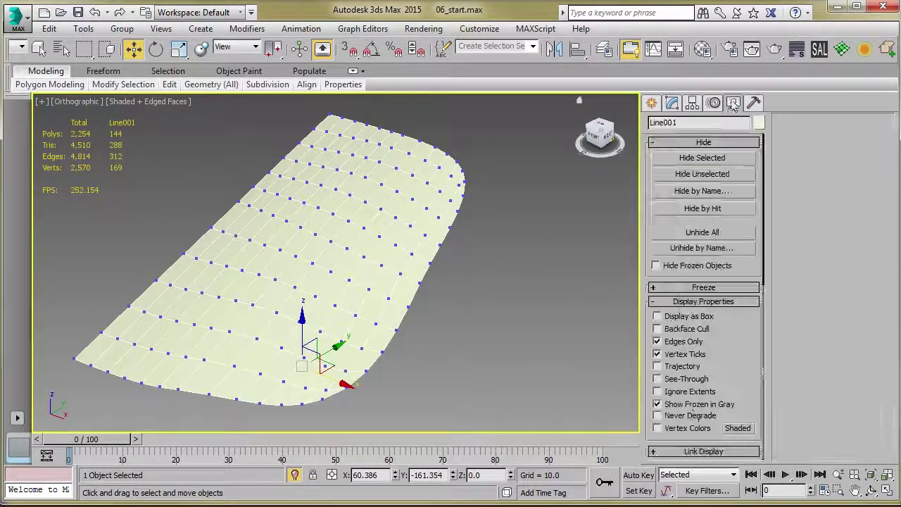
{"action": "left_click", "coordinate": [658, 354]}
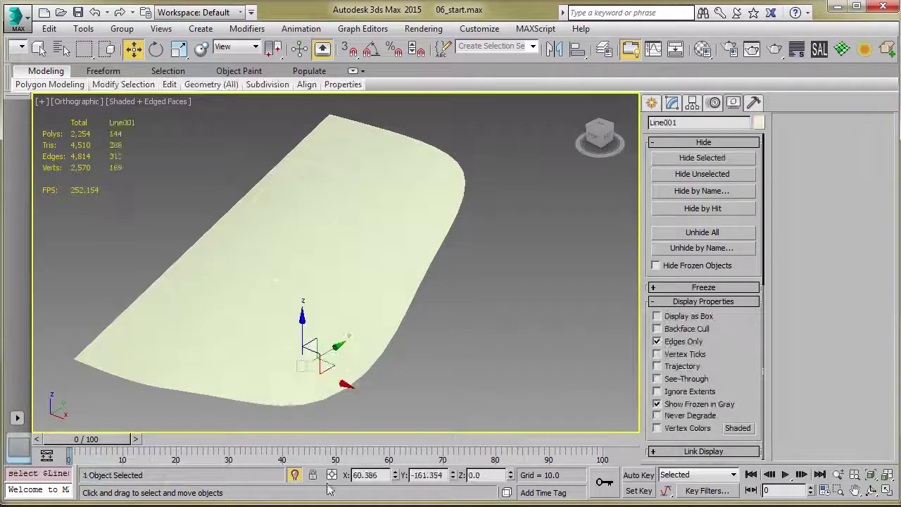
- Exit isolation and switch to a perspective view to check the windshield against the car body
{"action": "left_click", "coordinate": [295, 476]}
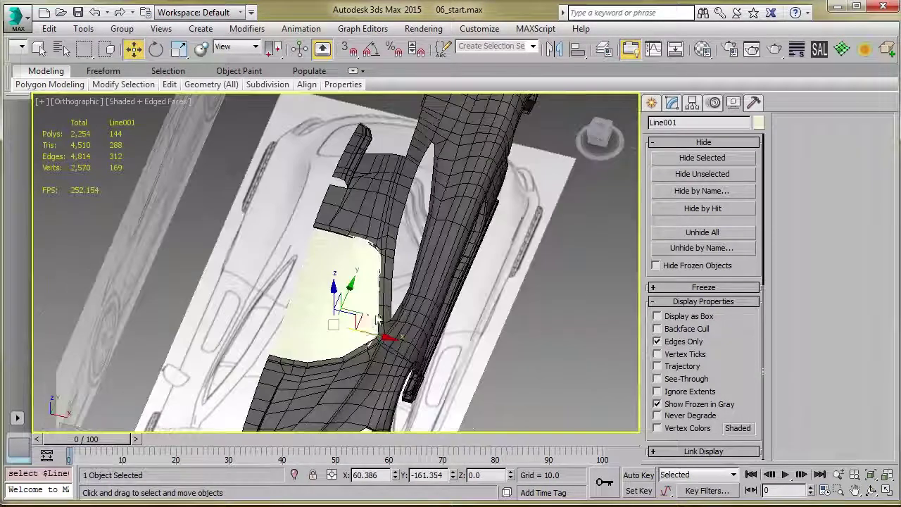
{"action": "key", "text": "p"}
{"action": "middle_click_drag", "start_coordinate": [405, 324], "coordinate": [366, 305], "text": "alt"}
{"action": "mouse_move", "coordinate": [384, 275]}
{"action": "middle_mouse_down", "text": "alt"}
{"action": "mouse_move", "coordinate": [354, 312]}
{"action": "mouse_move", "coordinate": [348, 238]}
{"action": "mouse_move", "coordinate": [344, 254]}
{"action": "middle_mouse_up", "text": "alt"}
- Return to the Line level of the windshield and edit its vertices in wireframe display
{"action": "left_click", "coordinate": [672, 105]}
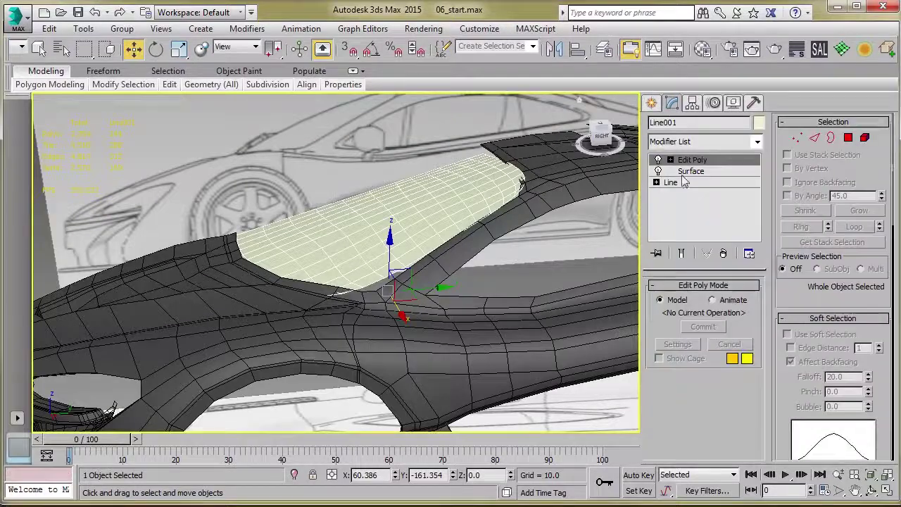
{"action": "left_click", "coordinate": [670, 183]}
{"action": "mouse_move", "coordinate": [465, 247]}
{"action": "middle_mouse_down", "text": "alt"}
{"action": "mouse_move", "coordinate": [459, 262]}
{"action": "mouse_move", "coordinate": [481, 239]}
{"action": "middle_mouse_up", "text": "alt"}
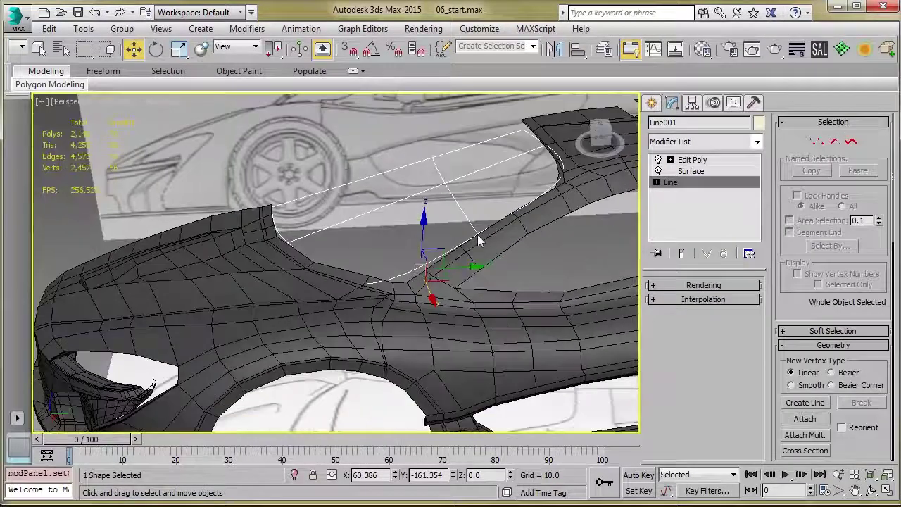
{"action": "key", "text": "F3"}
{"action": "key", "text": "1"}
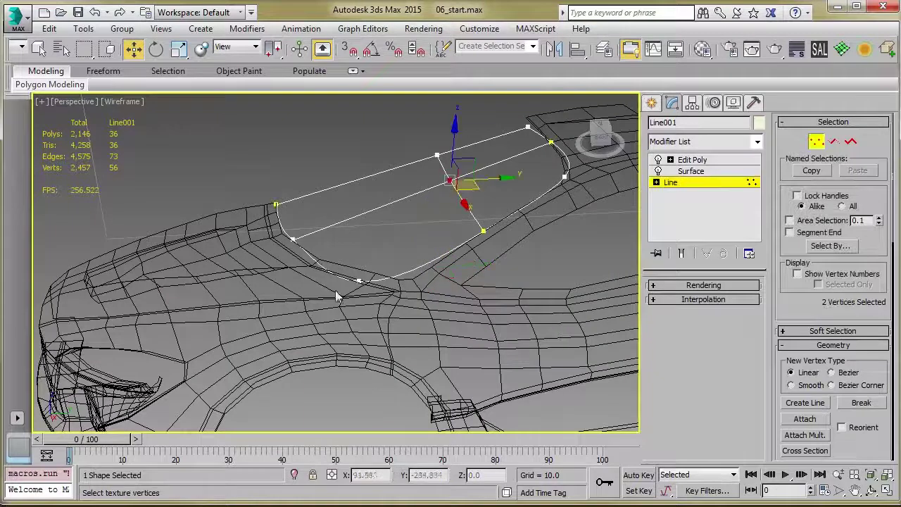
- Move the windshield outline's lower corner vertex to fit the edge of the body's window opening
{"action": "left_click", "coordinate": [378, 283]}
{"action": "middle_click_drag", "start_coordinate": [378, 282], "coordinate": [392, 338], "text": "alt"}
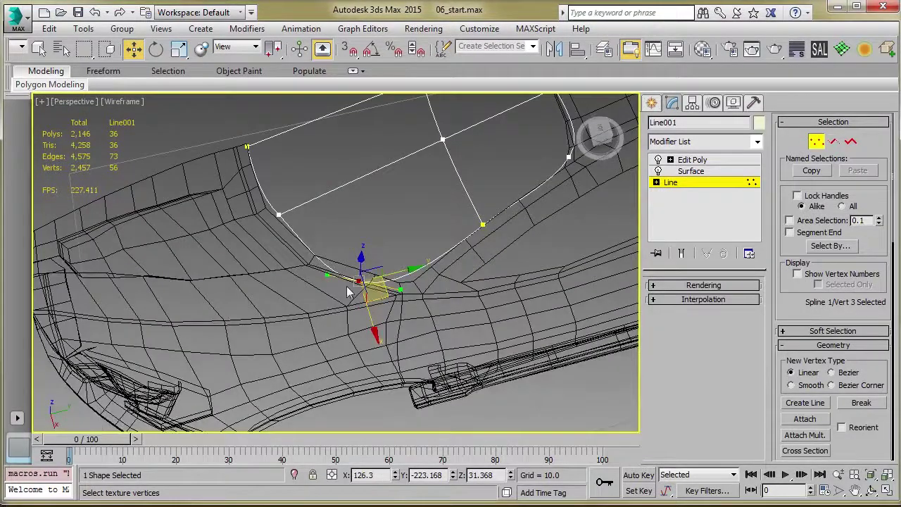
{"action": "middle_click_drag", "start_coordinate": [347, 293], "coordinate": [379, 280], "text": "alt"}
{"action": "key", "text": "ctrl+a"}
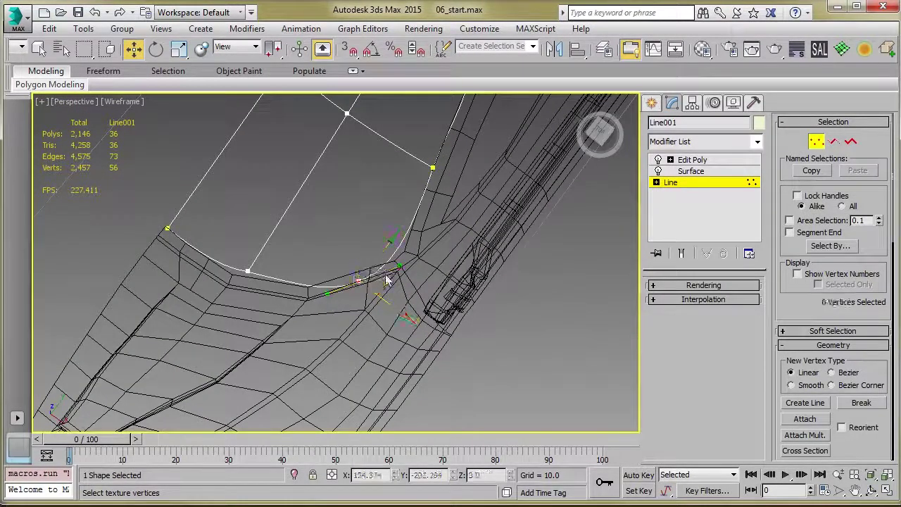
{"action": "left_click", "coordinate": [358, 281]}
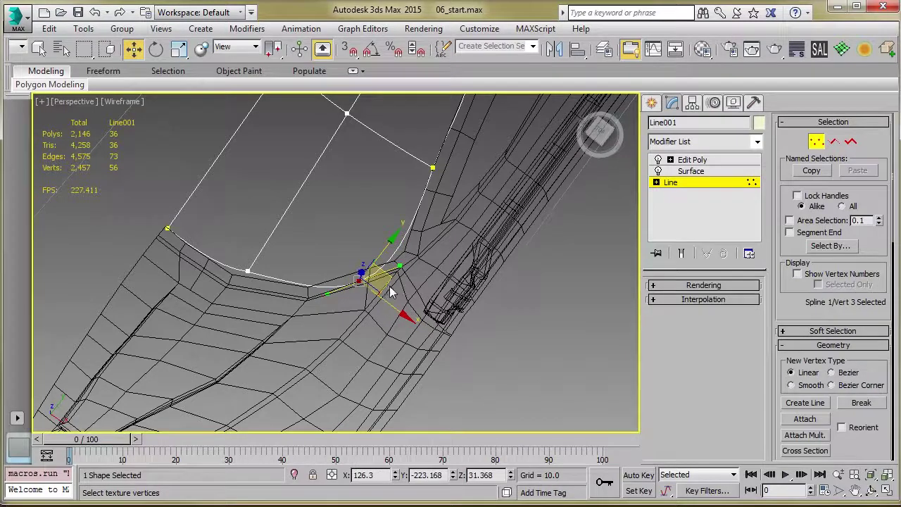
{"action": "left_click_drag", "start_coordinate": [392, 290], "coordinate": [396, 284]}
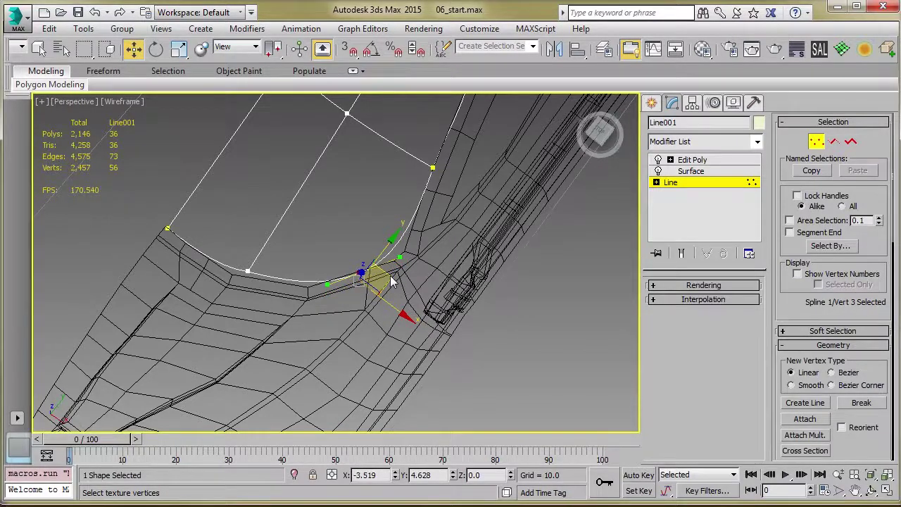
{"action": "middle_click_drag", "start_coordinate": [392, 284], "coordinate": [468, 306], "text": "alt"}
{"action": "middle_click_drag", "start_coordinate": [398, 268], "coordinate": [438, 305]}
{"action": "middle_click_drag", "start_coordinate": [438, 305], "coordinate": [364, 232], "text": "alt"}
- Refine the outline with an extra vertex between the lower corner and the pillar, and move it towards the body edge
{"action": "left_click_drag", "start_coordinate": [802, 287], "coordinate": [789, 205]}
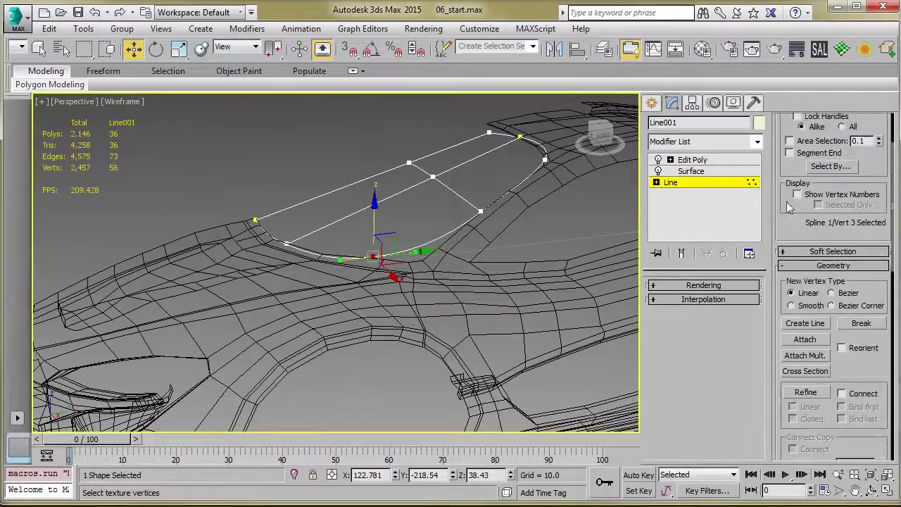
{"action": "left_click", "coordinate": [806, 392]}
{"action": "middle_click_drag", "start_coordinate": [557, 333], "coordinate": [535, 329], "text": "alt"}
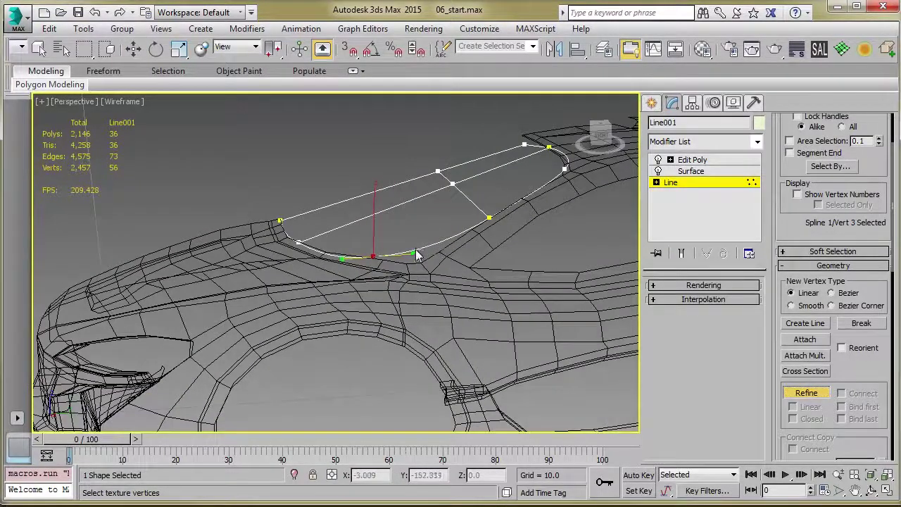
{"action": "key", "text": "w"}
{"action": "left_click_drag", "start_coordinate": [442, 280], "coordinate": [444, 281]}
{"action": "middle_click_drag", "start_coordinate": [443, 281], "coordinate": [424, 266], "text": "alt"}
{"action": "left_click_drag", "start_coordinate": [417, 217], "coordinate": [419, 226]}
{"action": "middle_click_drag", "start_coordinate": [418, 231], "coordinate": [410, 252], "text": "alt"}
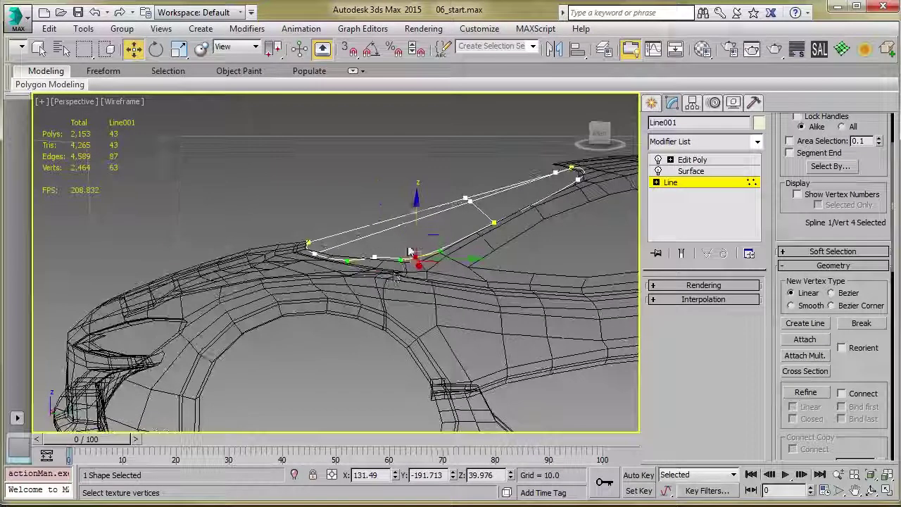
- Adjust the vertices around the lower corner so that the outline follows the body edge in height and curvature
{"action": "left_click_drag", "start_coordinate": [394, 277], "coordinate": [395, 278]}
{"action": "mouse_move", "coordinate": [426, 238]}
{"action": "left_mouse_down"}
{"action": "mouse_move", "coordinate": [410, 283]}
{"action": "mouse_move", "coordinate": [413, 227]}
{"action": "left_mouse_up"}
{"action": "middle_click_drag", "start_coordinate": [414, 227], "coordinate": [425, 243], "text": "alt"}
{"action": "left_click_drag", "start_coordinate": [388, 248], "coordinate": [370, 267]}
{"action": "middle_click_drag", "start_coordinate": [372, 267], "coordinate": [421, 234], "text": "alt"}
{"action": "left_click_drag", "start_coordinate": [448, 224], "coordinate": [449, 229]}
{"action": "middle_click_drag", "start_coordinate": [448, 230], "coordinate": [465, 276], "text": "alt"}
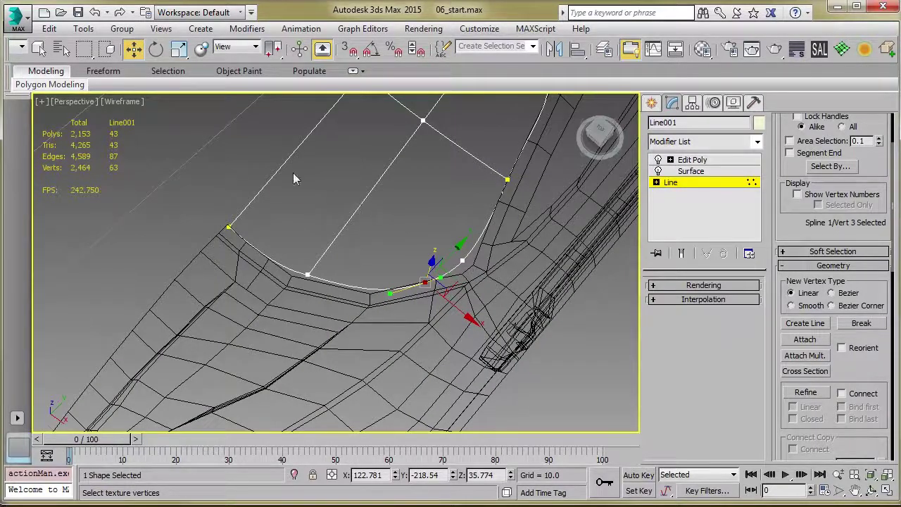
{"action": "middle_click_drag", "start_coordinate": [372, 220], "coordinate": [309, 174], "text": "alt"}
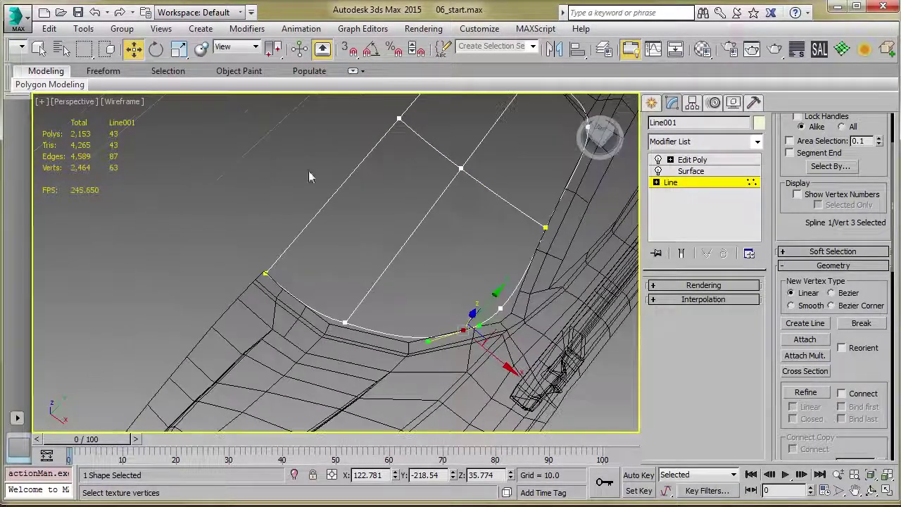
{"action": "middle_click_drag", "start_coordinate": [335, 237], "coordinate": [352, 219], "text": "alt"}
- Leave vertex editing and examine the windshield at the Surface and Edit Poly levels in wireframe and shaded display
{"action": "left_click", "coordinate": [693, 183]}
{"action": "left_click", "coordinate": [691, 171]}
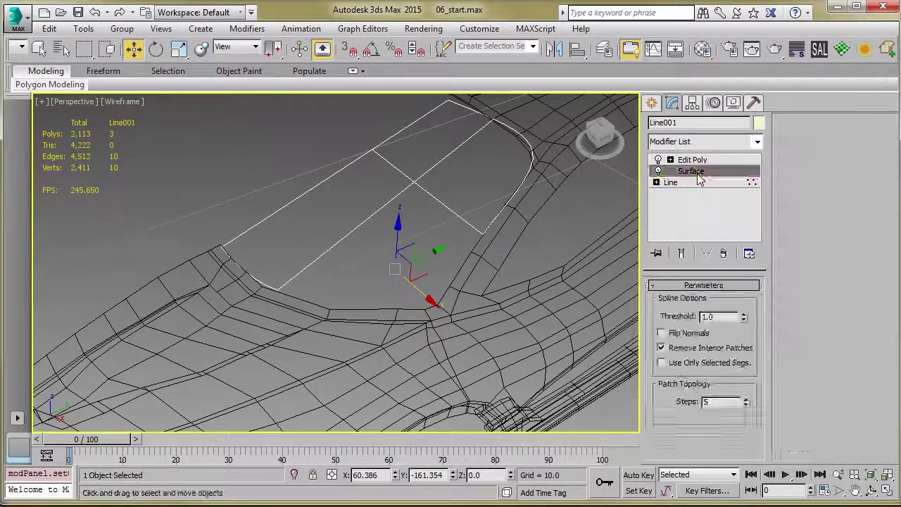
{"action": "left_click", "coordinate": [693, 182]}
{"action": "left_click", "coordinate": [692, 181]}
{"action": "left_click", "coordinate": [690, 172]}
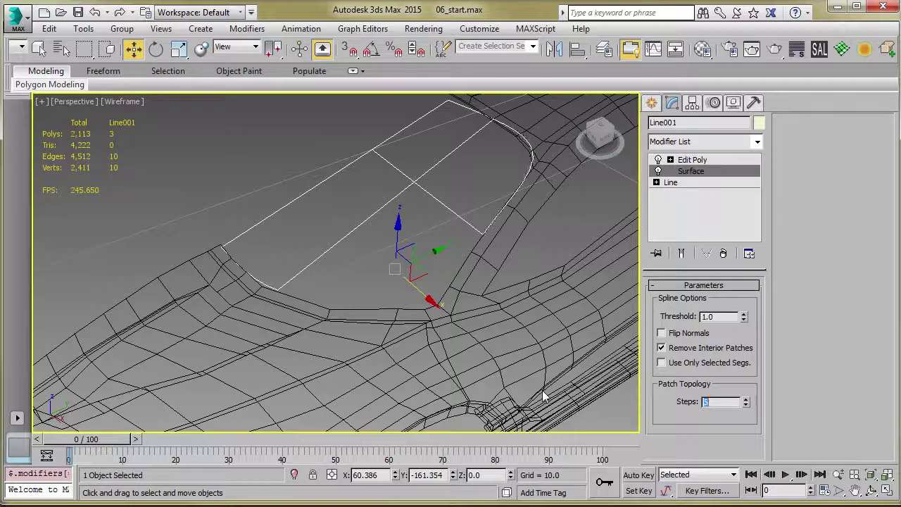
{"action": "middle_click_drag", "start_coordinate": [402, 236], "coordinate": [383, 175], "text": "alt"}
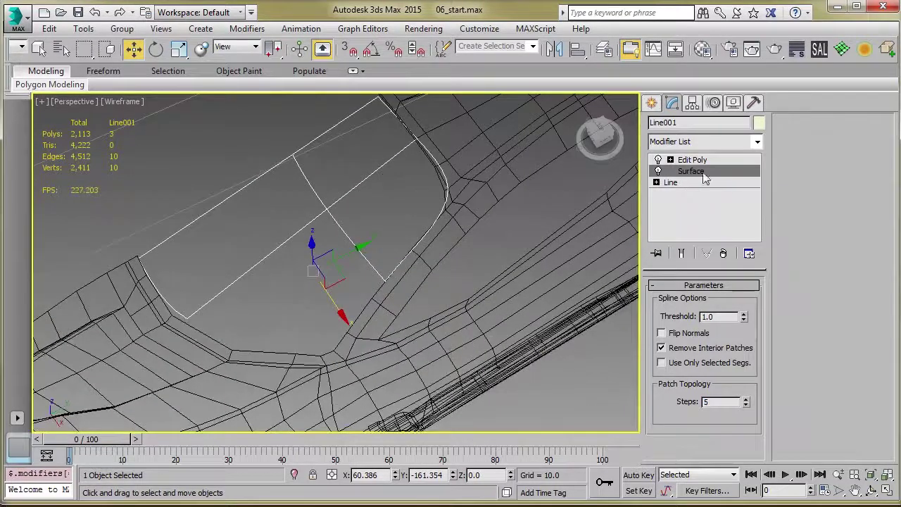
{"action": "left_click", "coordinate": [693, 160]}
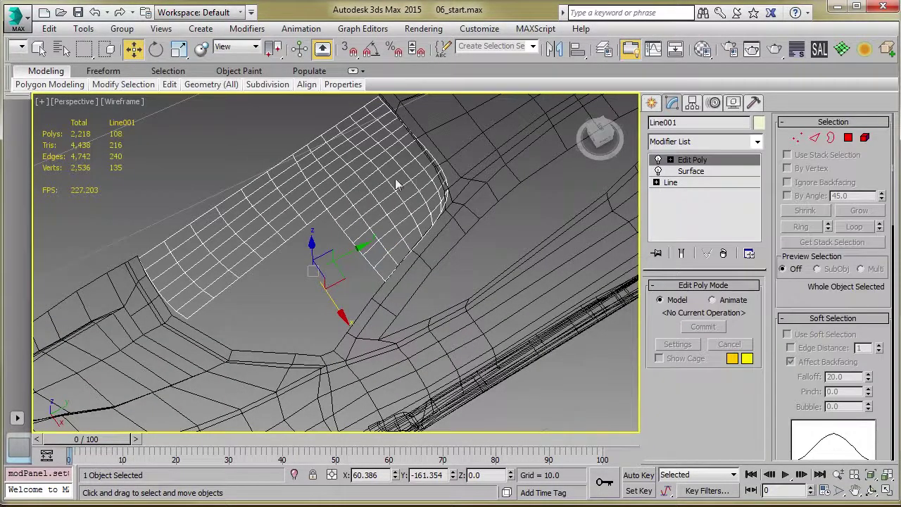
{"action": "key", "text": "F3"}
{"action": "middle_click_drag", "start_coordinate": [374, 226], "coordinate": [423, 184], "text": "alt"}
{"action": "scroll", "coordinate": [399, 203], "scroll_direction": "up", "scroll_amount": 3}
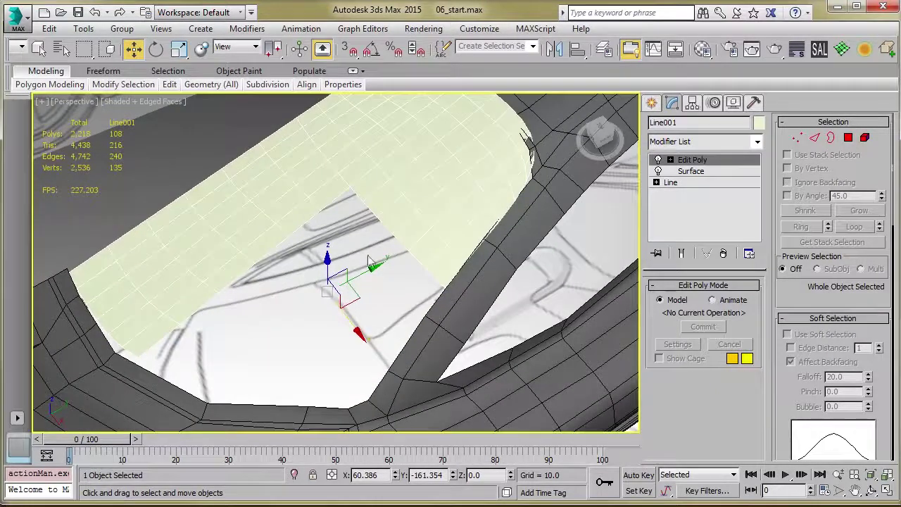
- Go back to the Line level and inspect the spline cage against the body in wireframe and shaded display
{"action": "left_click", "coordinate": [688, 184]}
{"action": "middle_click_drag", "start_coordinate": [433, 321], "coordinate": [445, 299], "text": "alt"}
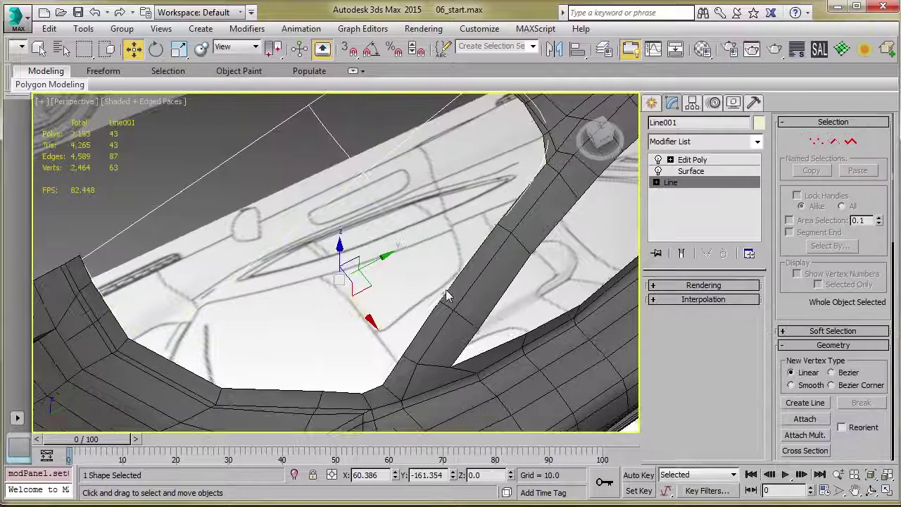
{"action": "key", "text": "F3"}
{"action": "key", "text": "1"}
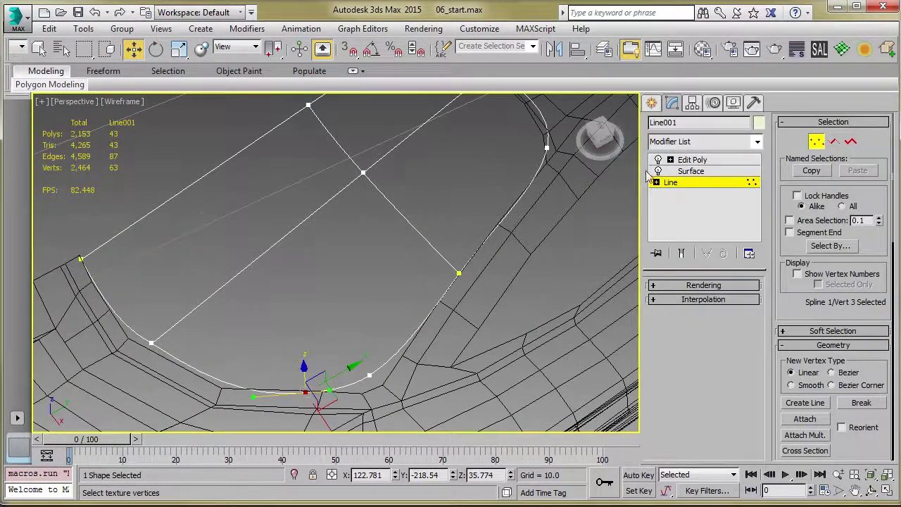
{"action": "left_click", "coordinate": [691, 186]}
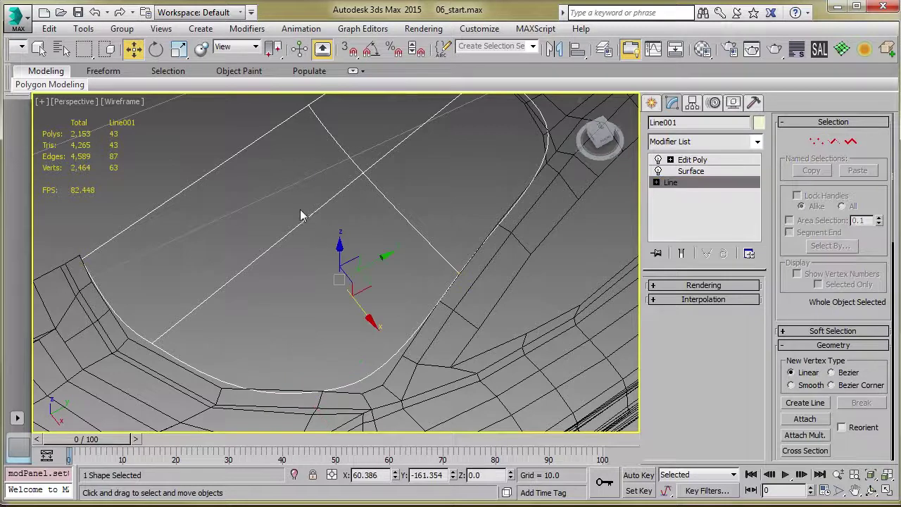
{"action": "scroll", "coordinate": [331, 240], "scroll_direction": "down", "scroll_amount": 5}
{"action": "key", "text": "F3"}
{"action": "mouse_move", "coordinate": [342, 248]}
{"action": "middle_mouse_down", "text": "alt"}
{"action": "mouse_move", "coordinate": [335, 204]}
{"action": "mouse_move", "coordinate": [338, 247]}
{"action": "middle_mouse_up", "text": "alt"}
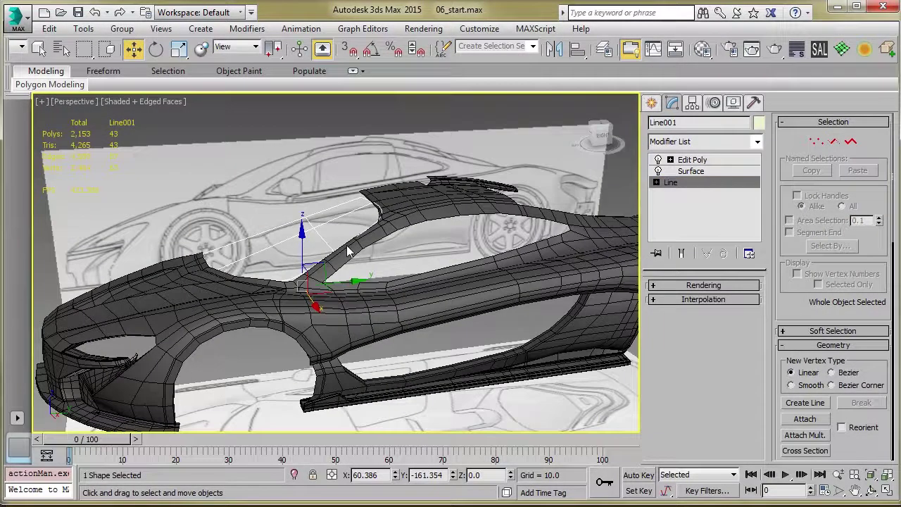
{"action": "key", "text": "shift+z"}
{"action": "key", "text": "shift+z"}
{"action": "key", "text": "shift+z"}
{"action": "key", "text": "shift+z"}
{"action": "key", "text": "shift+z"}
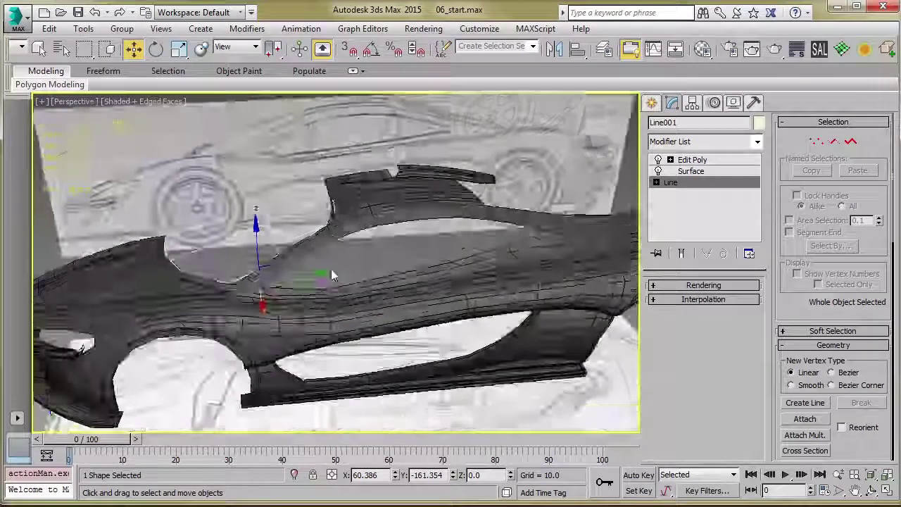
{"action": "key", "text": "shift+z"}
{"action": "key", "text": "shift+z"}
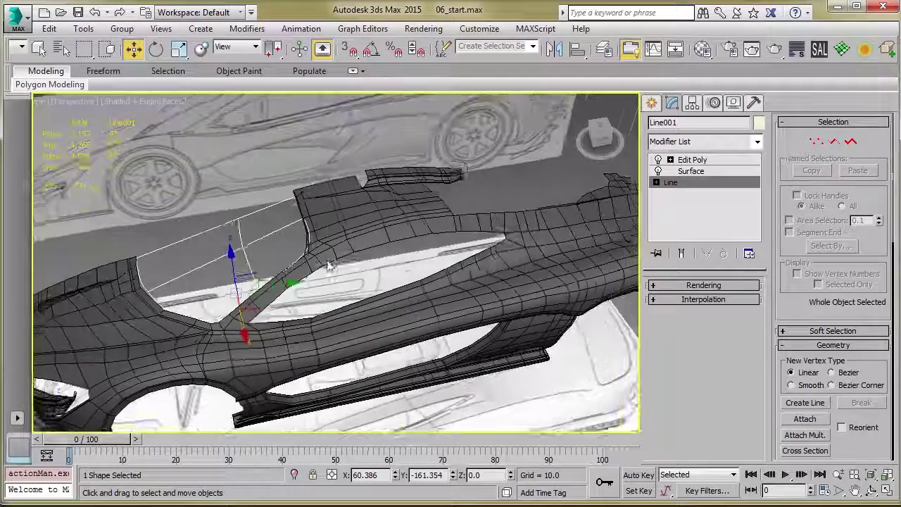